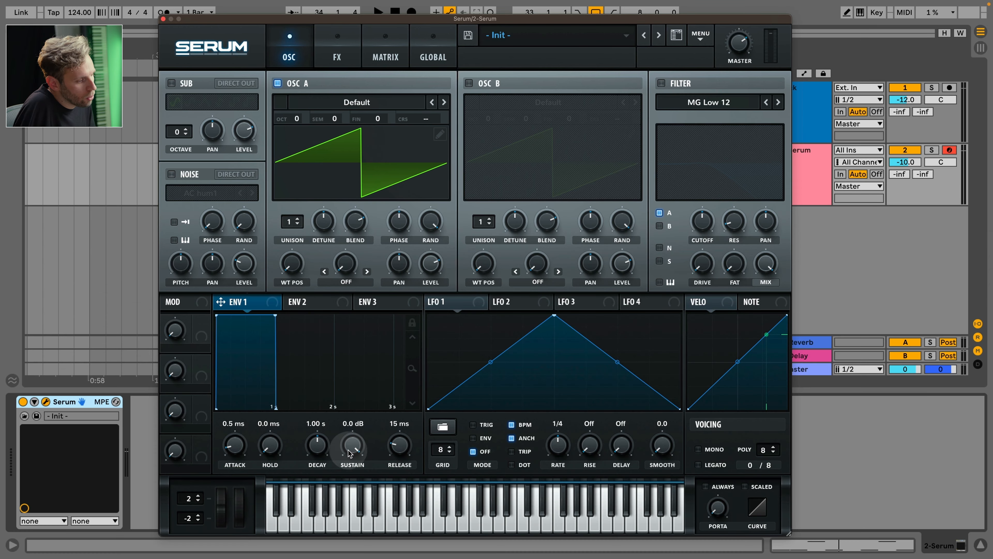
# Step: Shape envelope 1 as a pluck with sustain at -∞ dB, decay at about 321 ms and release at about 87 ms
pyautogui.moveTo(348, 450); pyautogui.dragTo(350, 477)
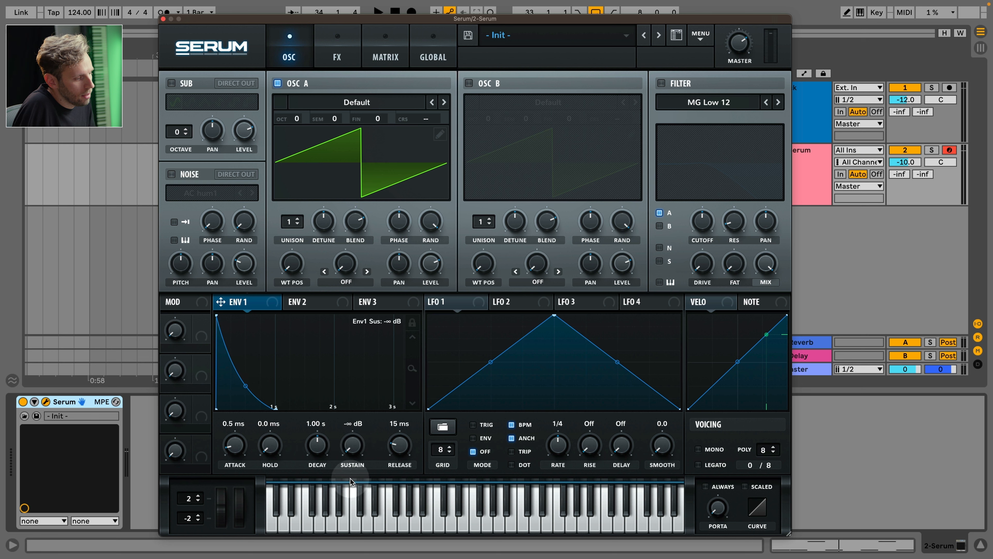
pyautogui.moveTo(319, 445); pyautogui.dragTo(318, 461)
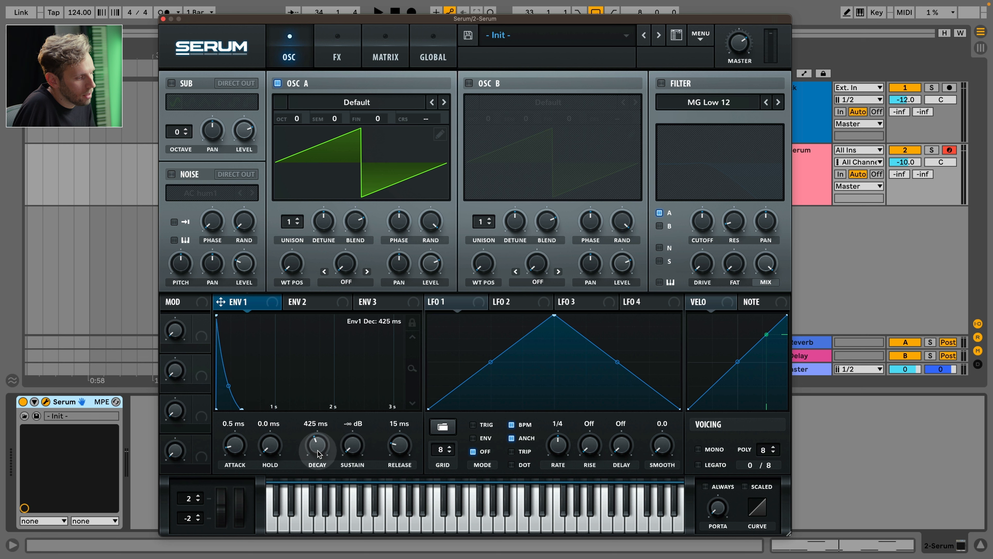
pyautogui.moveTo(403, 454); pyautogui.dragTo(405, 439)
pyautogui.moveTo(315, 446); pyautogui.dragTo(314, 452)
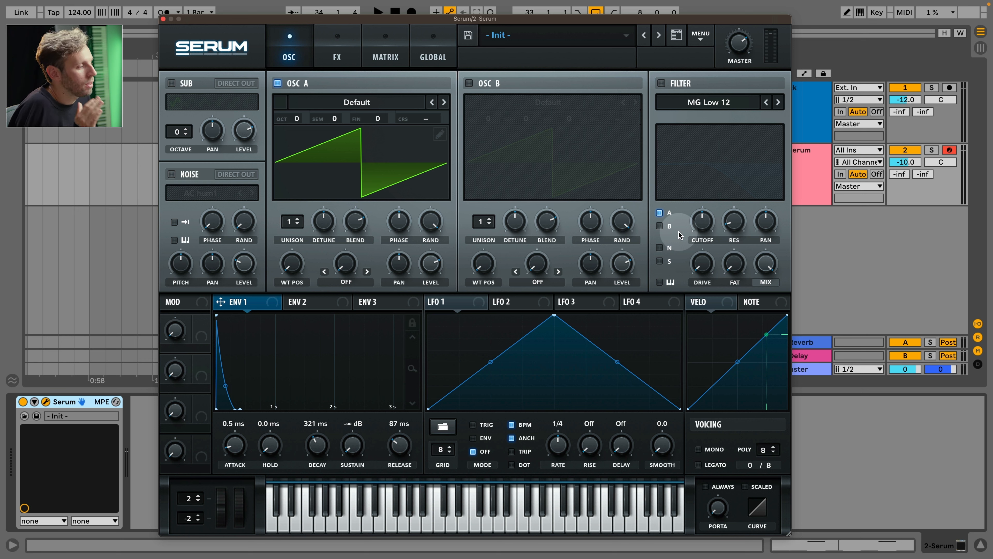
# Step: Refine envelope 1 while playing the loop, with decay at about 263 ms and release at about 64 ms
pyautogui.press('space')
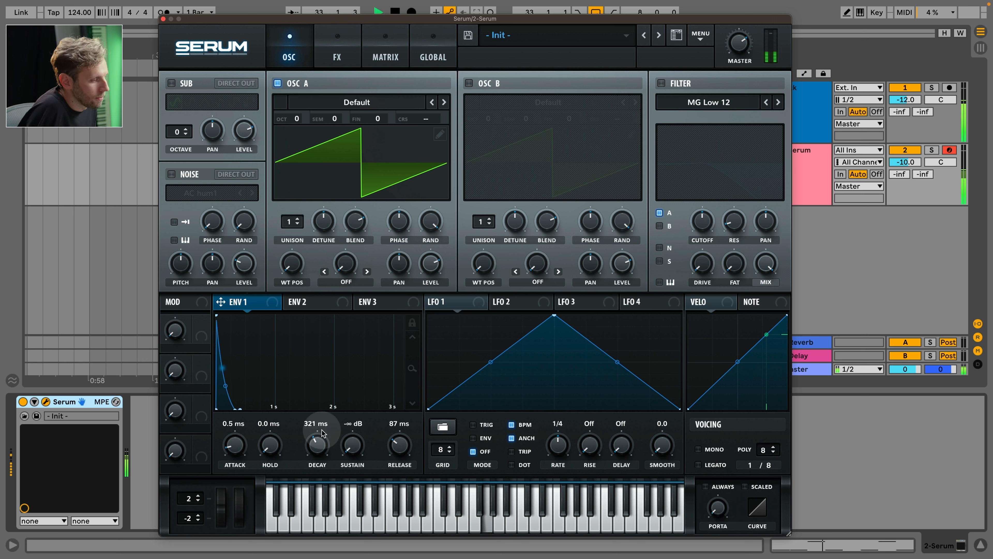
pyautogui.moveTo(318, 440); pyautogui.dragTo(317, 444)
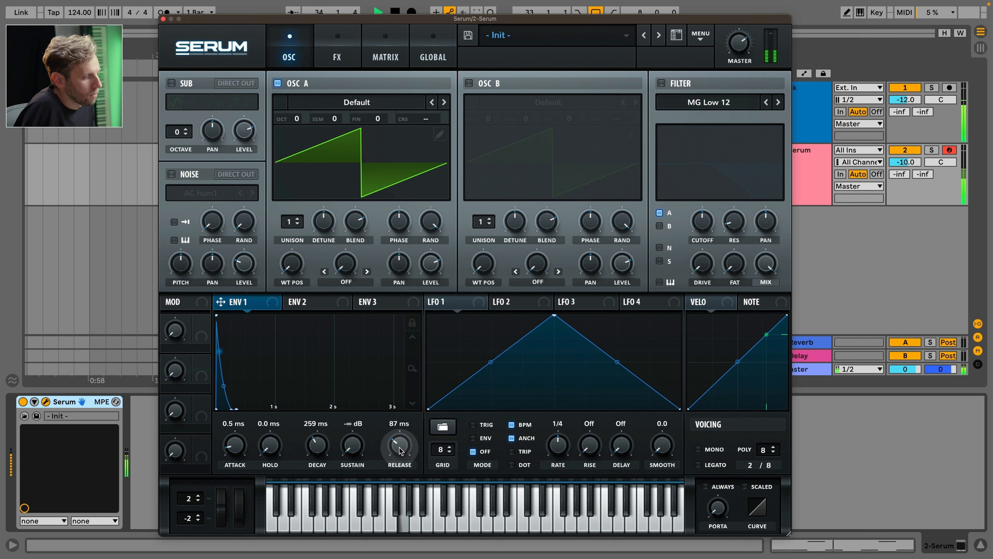
pyautogui.moveTo(400, 452); pyautogui.dragTo(399, 455)
pyautogui.press('space')
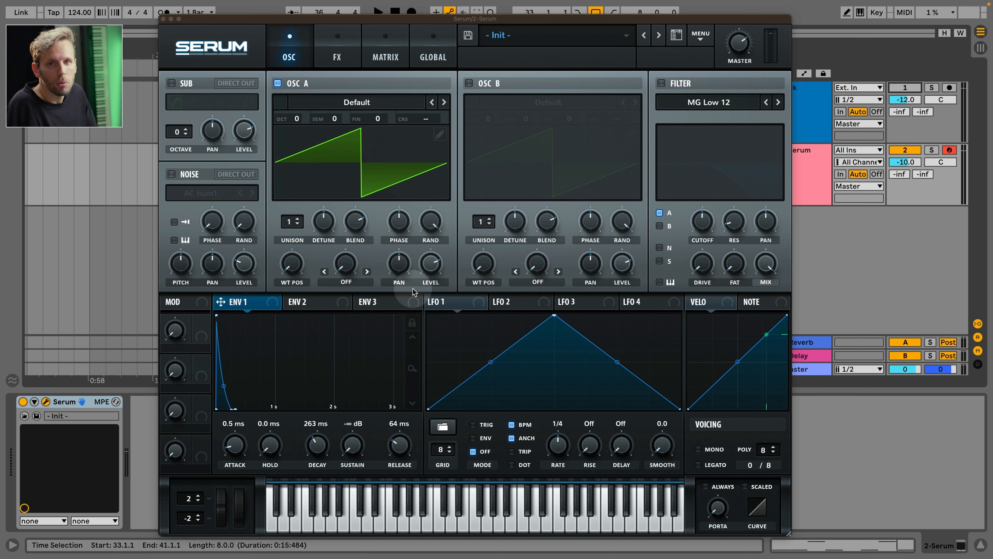
# Step: Set oscillator A's octave to -2 and audition the loop
pyautogui.click(297, 119)
pyautogui.moveTo(297, 165); pyautogui.dragTo(298, 116)
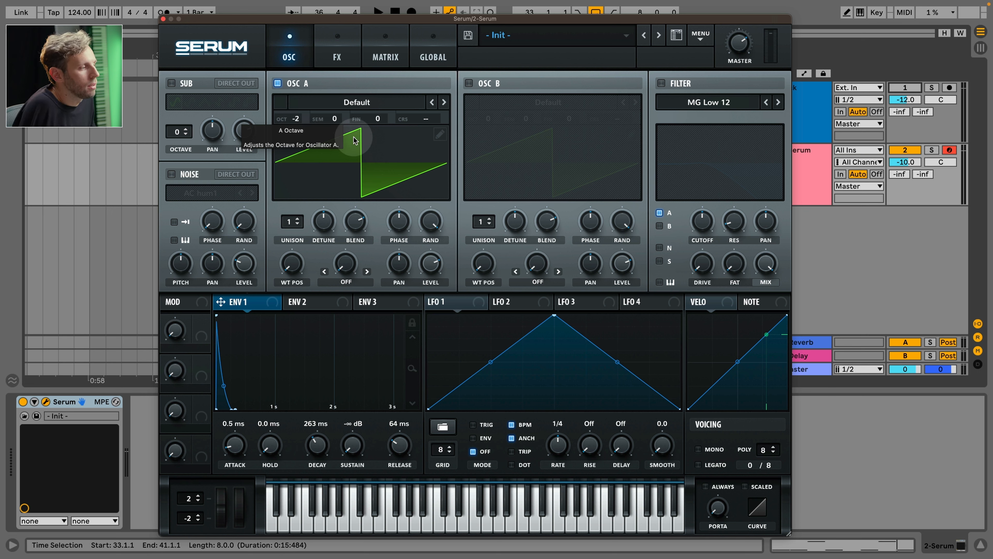
pyautogui.press('space')
pyautogui.click(297, 119)
pyautogui.moveTo(297, 119)
pyautogui.mouseDown()
pyautogui.moveTo(300, 105)
pyautogui.moveTo(300, 118)
pyautogui.mouseUp()
pyautogui.press('space')
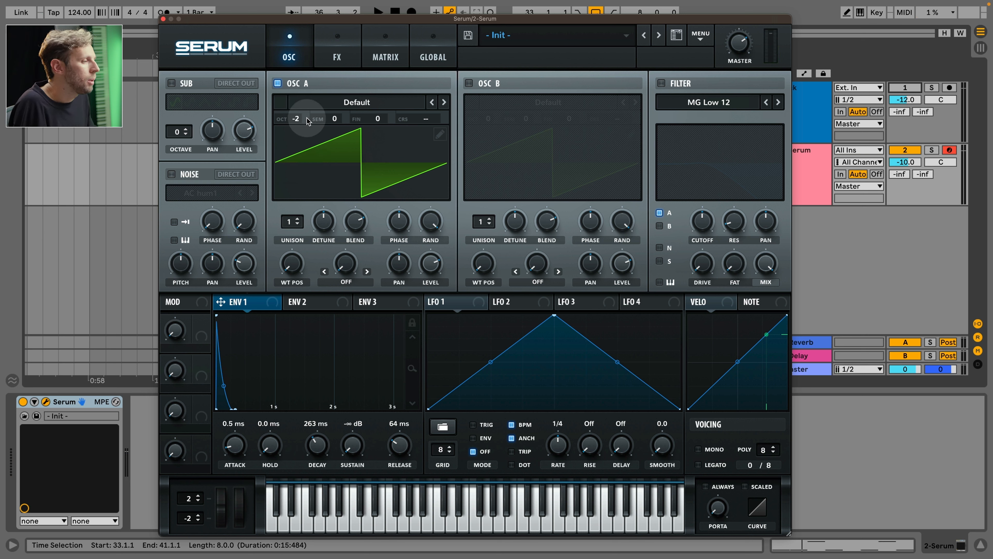
# Step: Enable oscillator B with the analog Basic Shapes wavetable and raise its wavetable position to the triangle shape
pyautogui.click(469, 84)
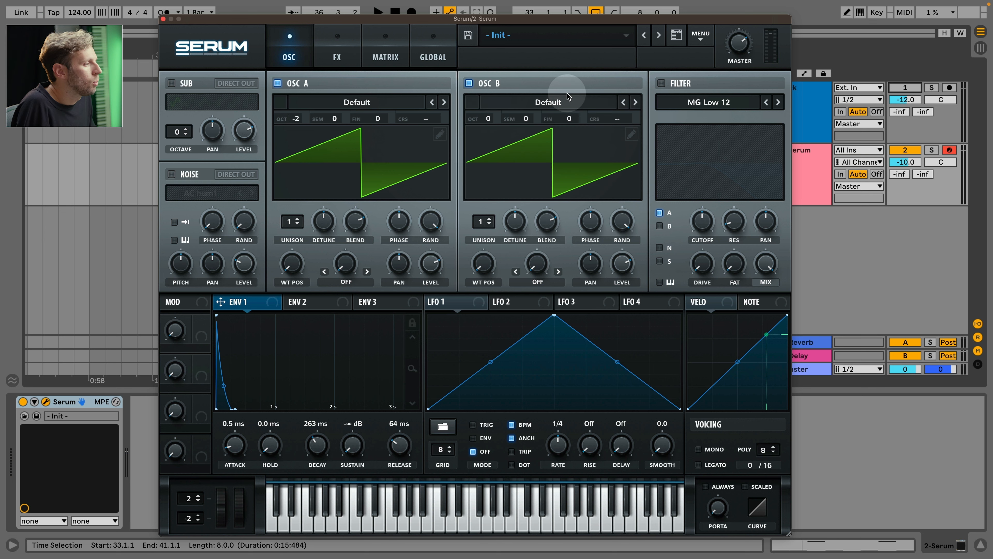
pyautogui.click(554, 102)
pyautogui.moveTo(554, 112)
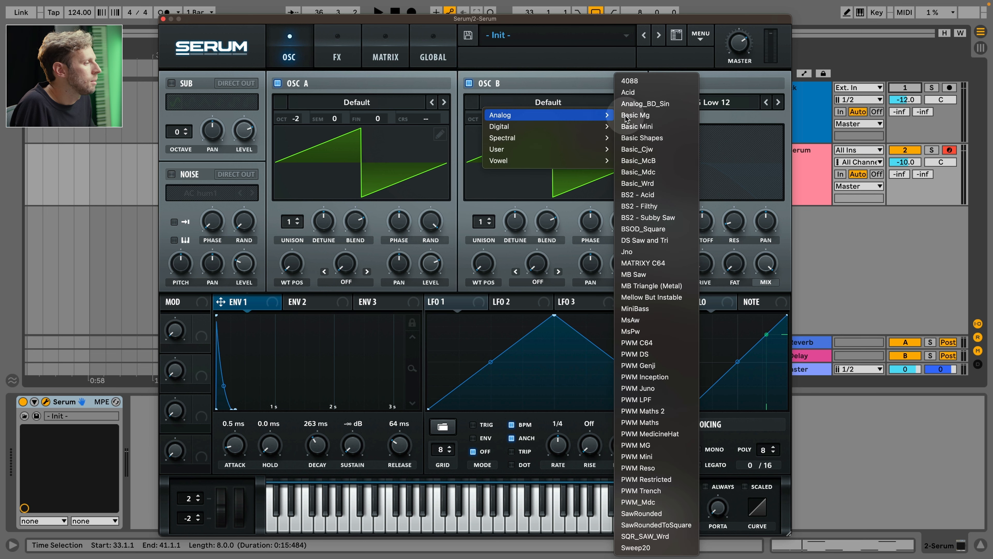
pyautogui.click(638, 136)
pyautogui.moveTo(487, 273); pyautogui.dragTo(492, 235)
# Step: Set oscillator B's octave to -1 while the loop plays
pyautogui.press('space')
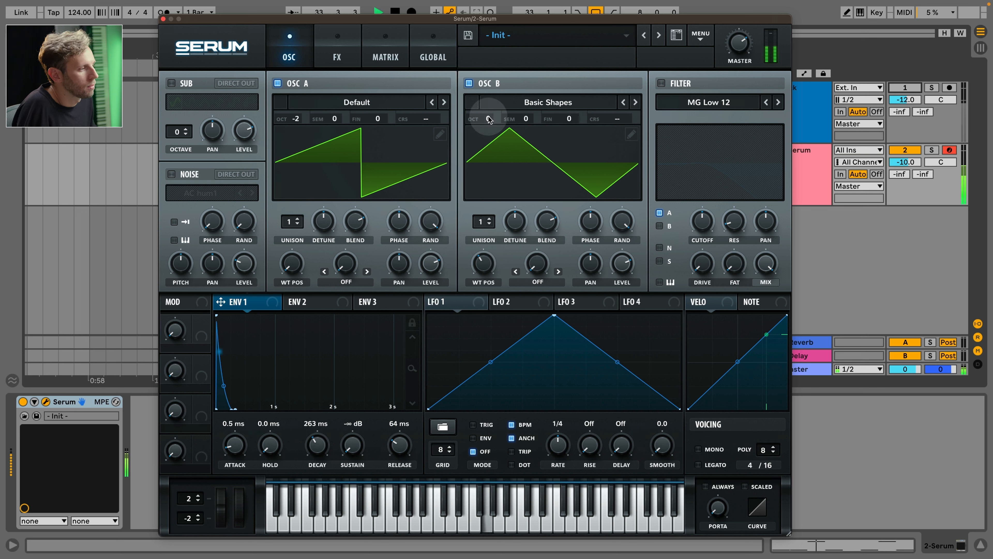
pyautogui.moveTo(488, 117); pyautogui.dragTo(505, 178)
pyautogui.press('space')
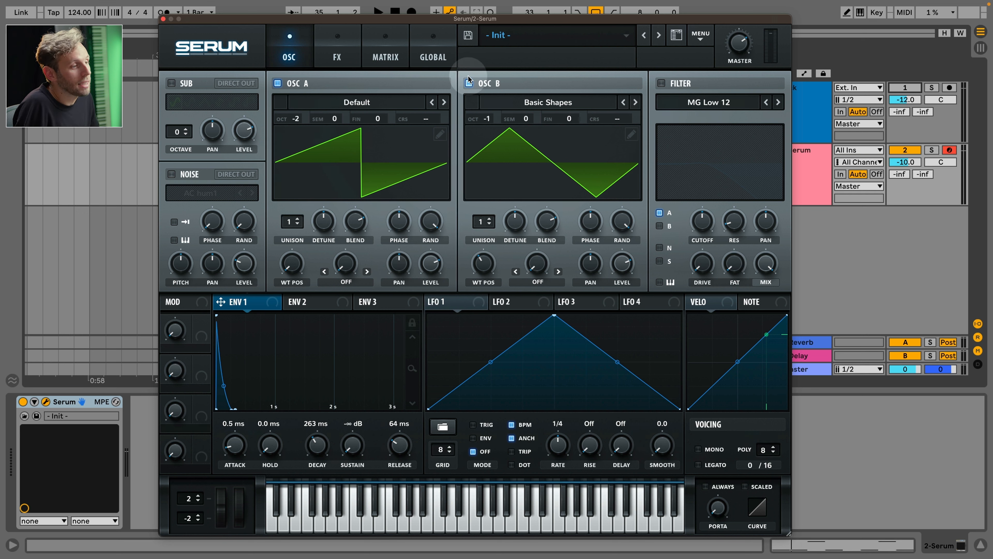
# Step: Enable the sub oscillator, set its octave to -2 and adjust its level while playing the loop
pyautogui.click(167, 84)
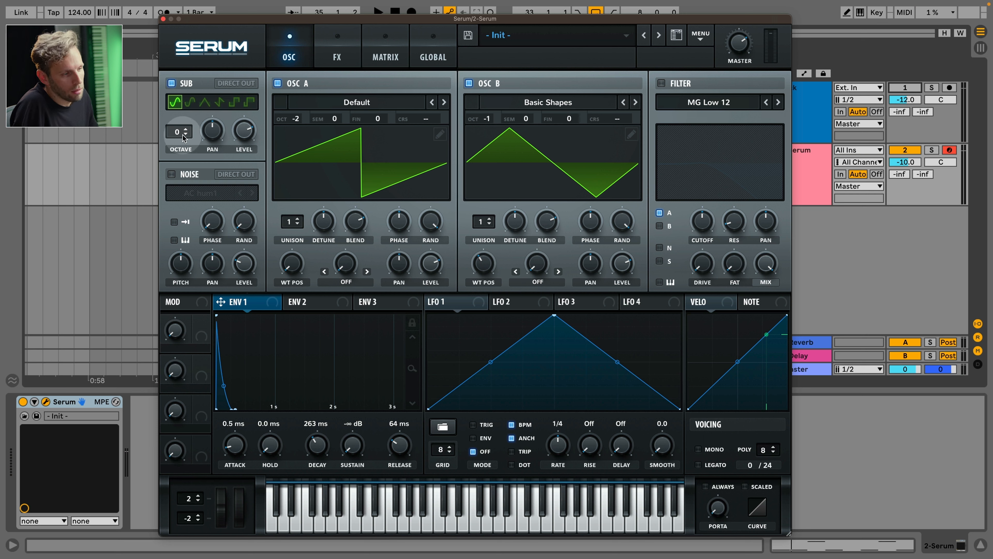
pyautogui.click(186, 134)
pyautogui.click(186, 134)
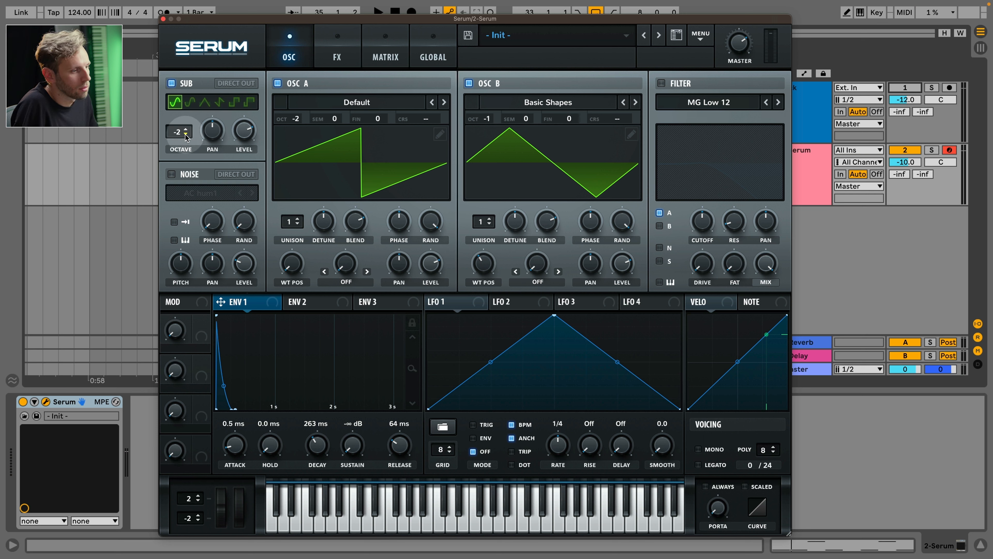
pyautogui.press('space')
pyautogui.moveTo(244, 131); pyautogui.dragTo(243, 98)
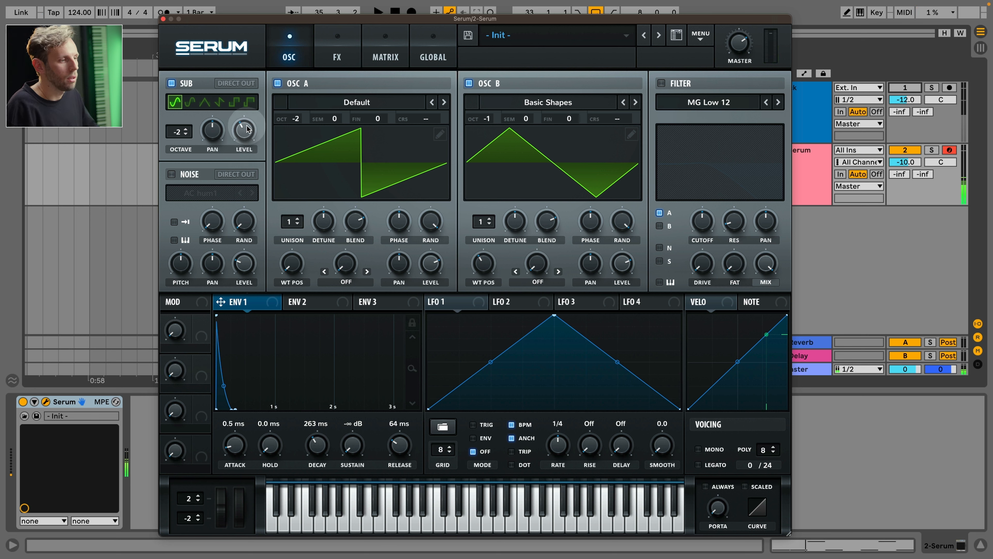
pyautogui.press('space')
# Step: Shape envelope 2 with sustain at 0%, decay at about 411 ms and release at about 181 ms
pyautogui.click(316, 303)
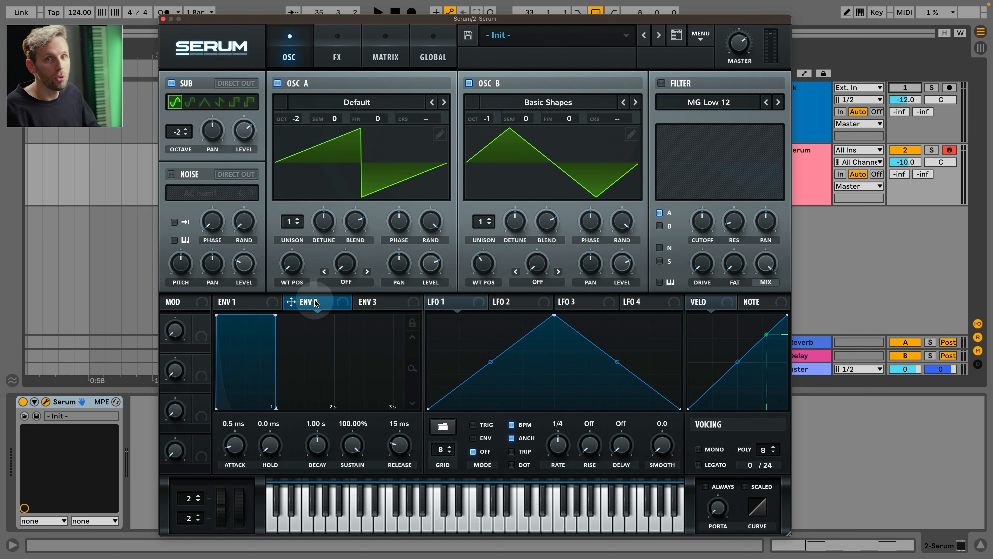
pyautogui.moveTo(353, 445); pyautogui.dragTo(361, 544)
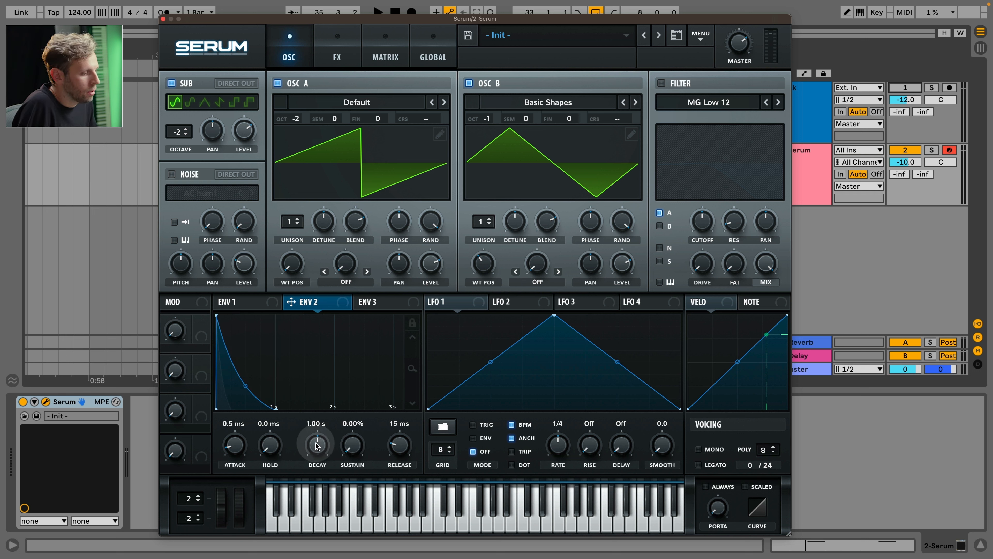
pyautogui.moveTo(316, 445); pyautogui.dragTo(317, 468)
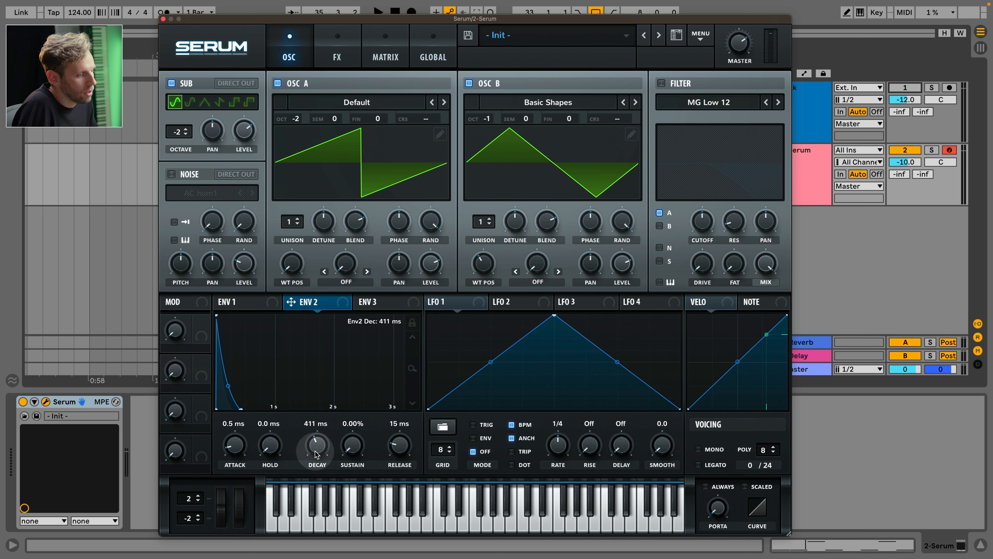
pyautogui.moveTo(389, 451); pyautogui.dragTo(390, 433)
# Step: Enable the filter, choose the MG Low 24 type and lower its cutoff slightly
pyautogui.click(661, 83)
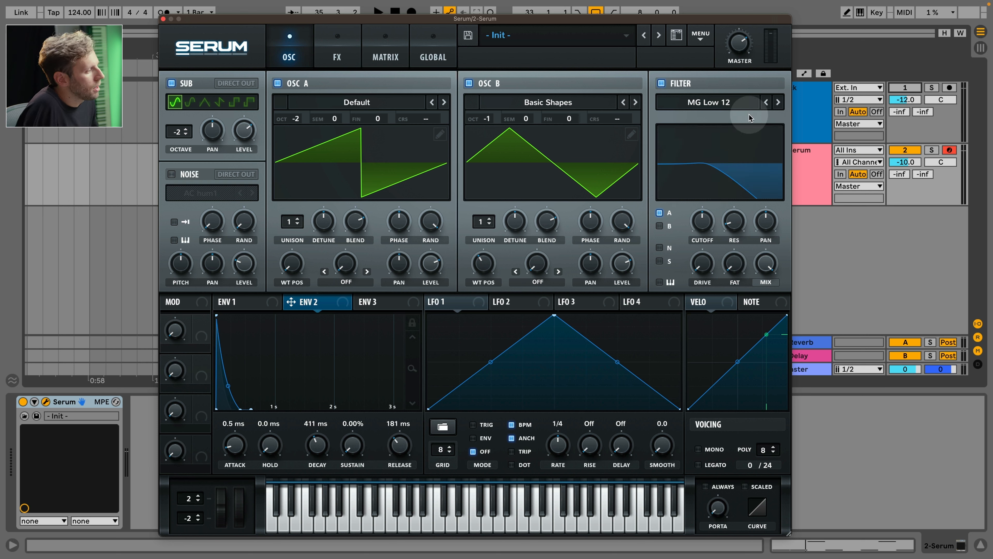
pyautogui.click(778, 103)
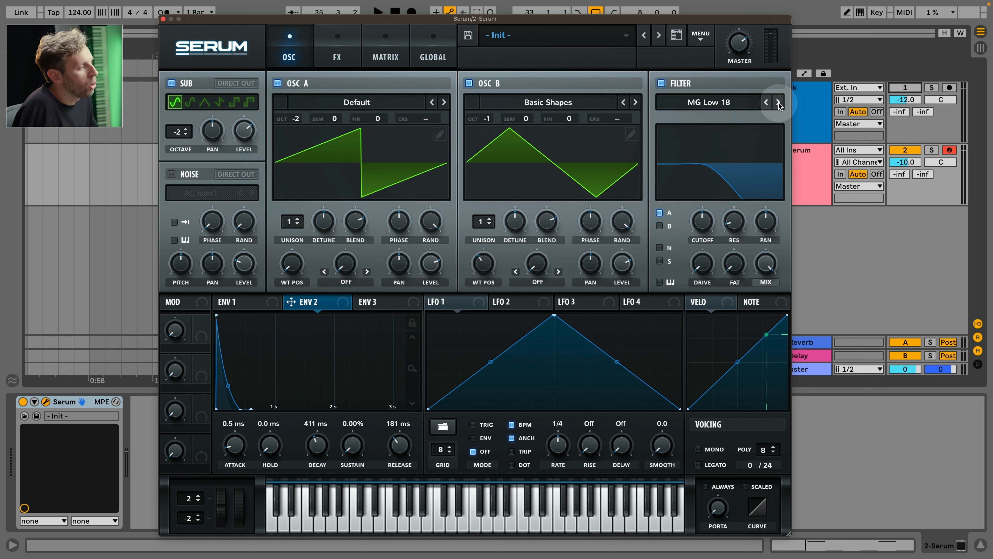
pyautogui.click(779, 103)
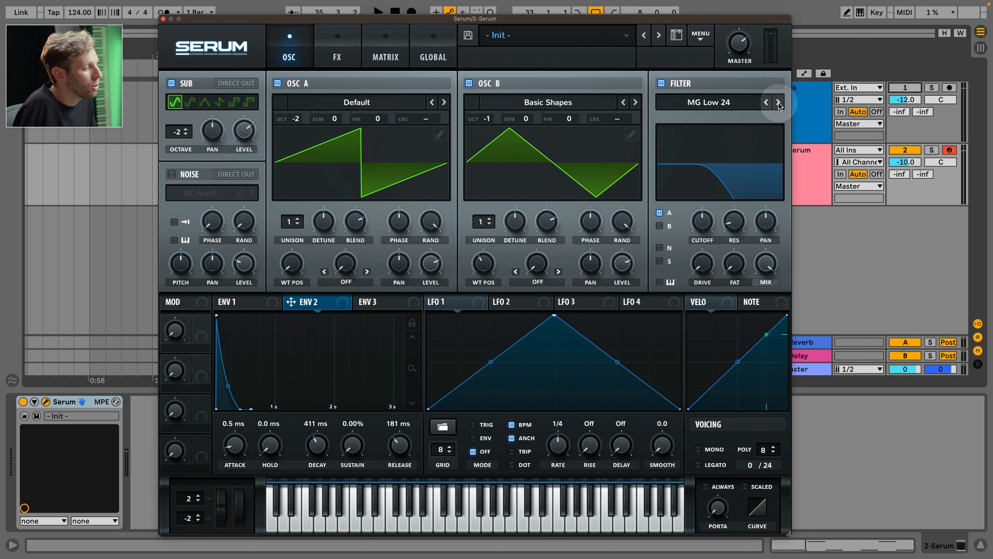
pyautogui.moveTo(702, 222); pyautogui.dragTo(706, 234)
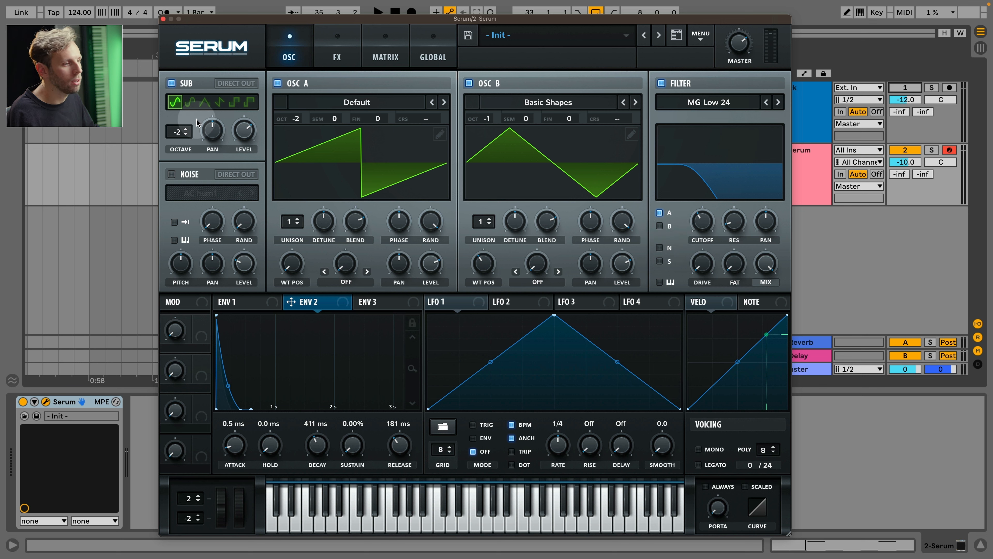
# Step: Route oscillator B, the noise and the sub through the filter and audition the loop
pyautogui.click(674, 228)
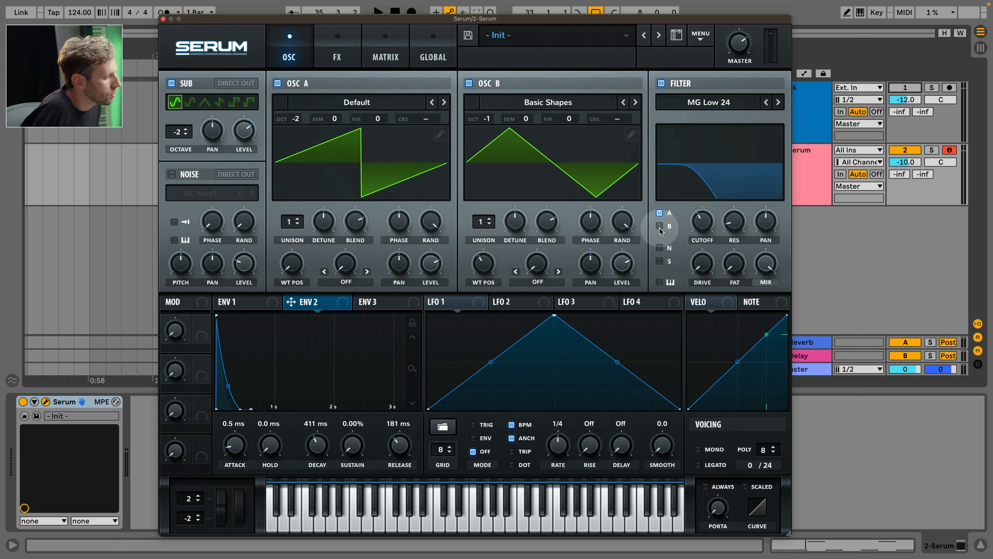
pyautogui.press('space')
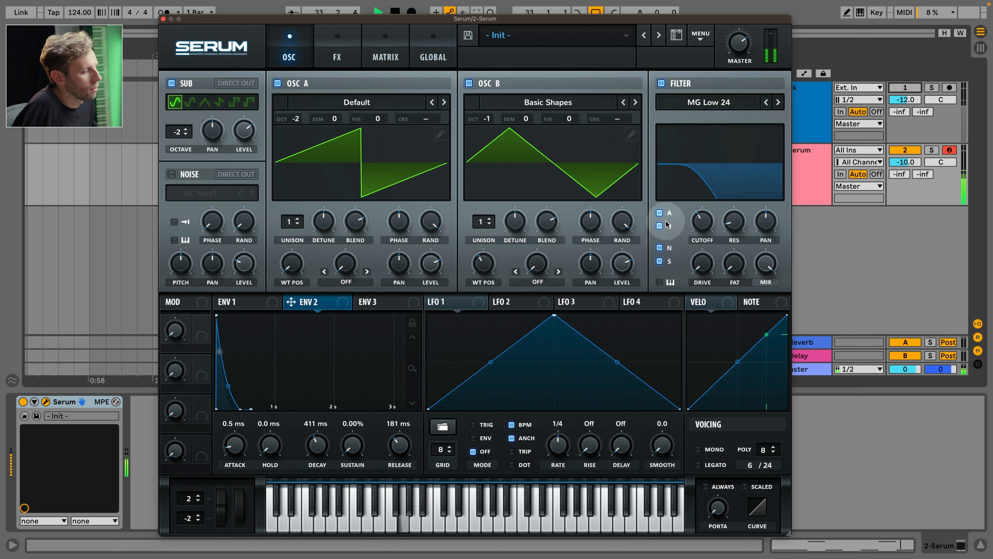
pyautogui.press('space')
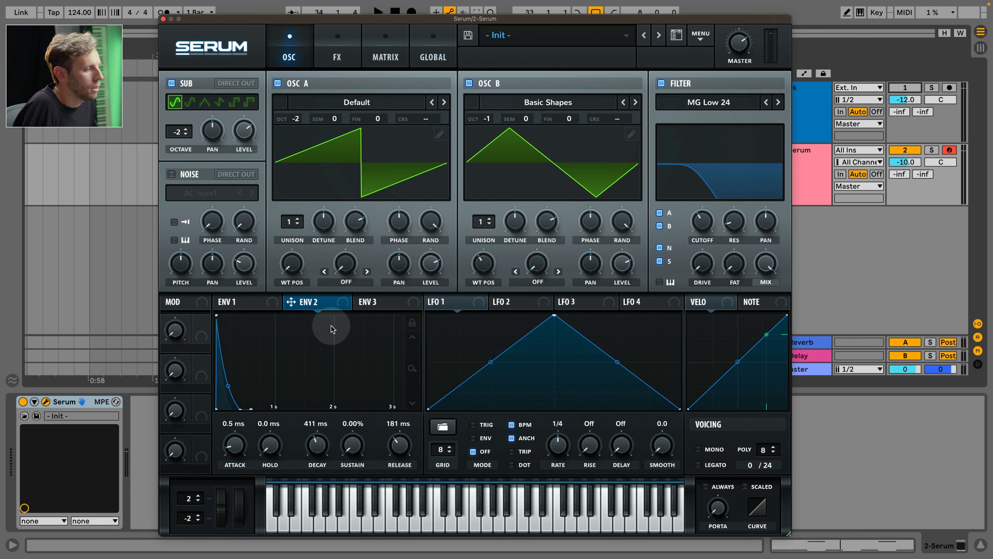
# Step: Assign envelope 2 to the filter cutoff and audition the modulation
pyautogui.moveTo(303, 307); pyautogui.dragTo(691, 208)
pyautogui.press('space')
pyautogui.press('space')
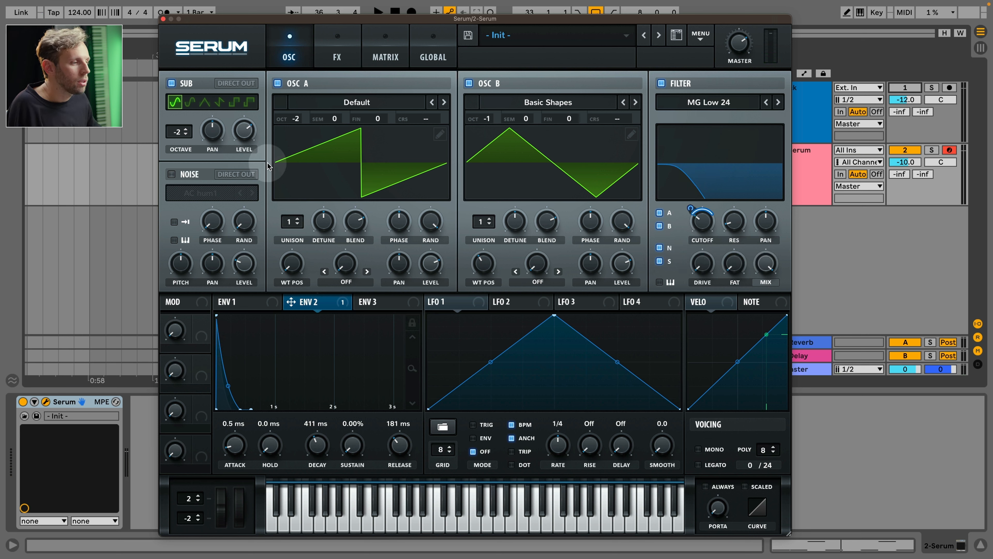
# Step: Enable the noise oscillator and load the analog BrightWhite sample
pyautogui.click(171, 174)
pyautogui.click(219, 193)
pyautogui.moveTo(251, 210)
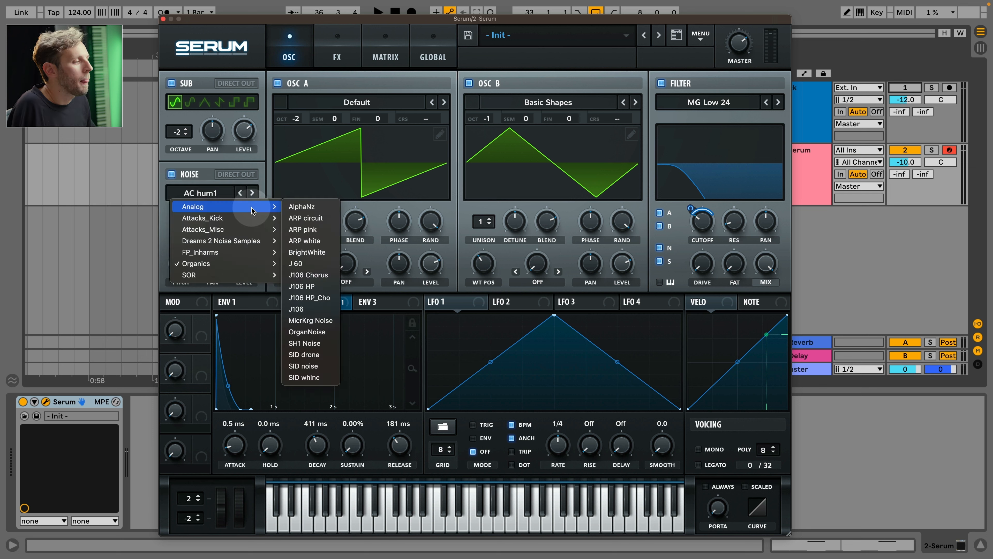
pyautogui.click(307, 252)
# Step: Assign envelope 1 to the noise level and balance the noise while playing the loop
pyautogui.click(242, 304)
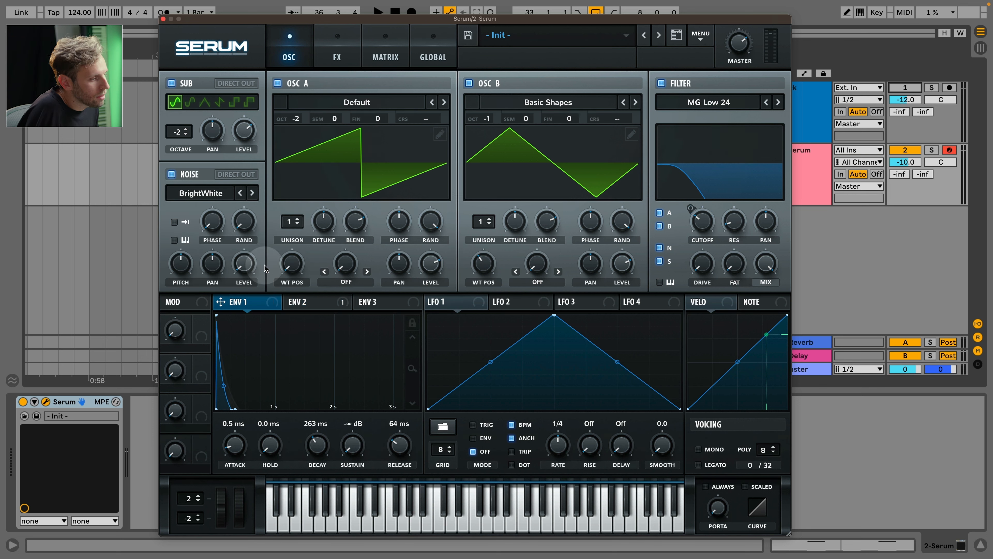
pyautogui.moveTo(221, 302); pyautogui.dragTo(231, 275)
pyautogui.press('space')
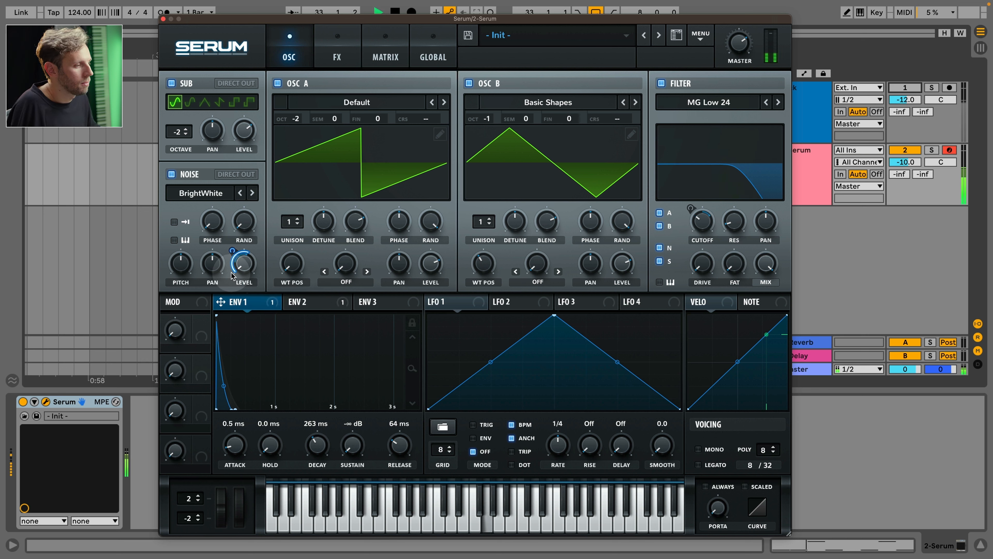
pyautogui.moveTo(241, 262)
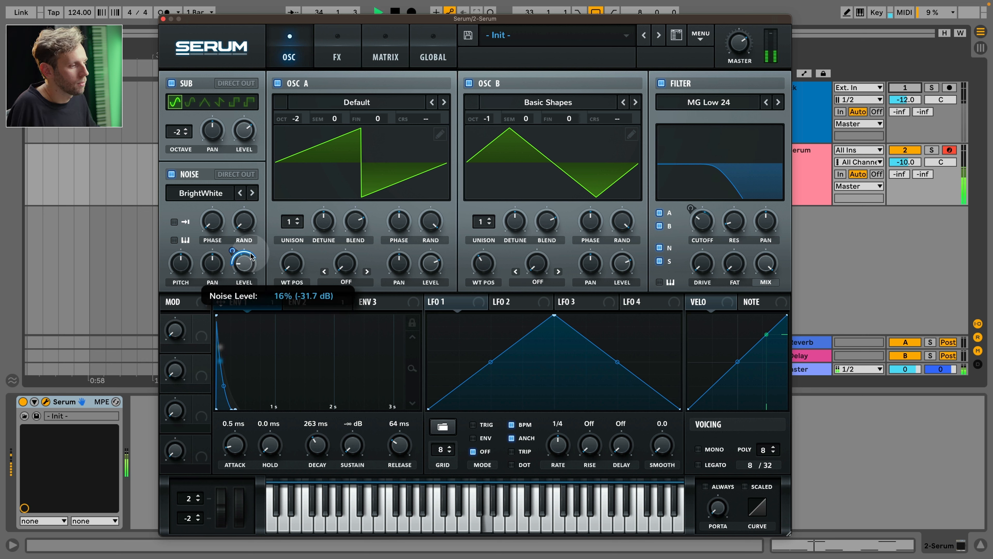
pyautogui.press('space')
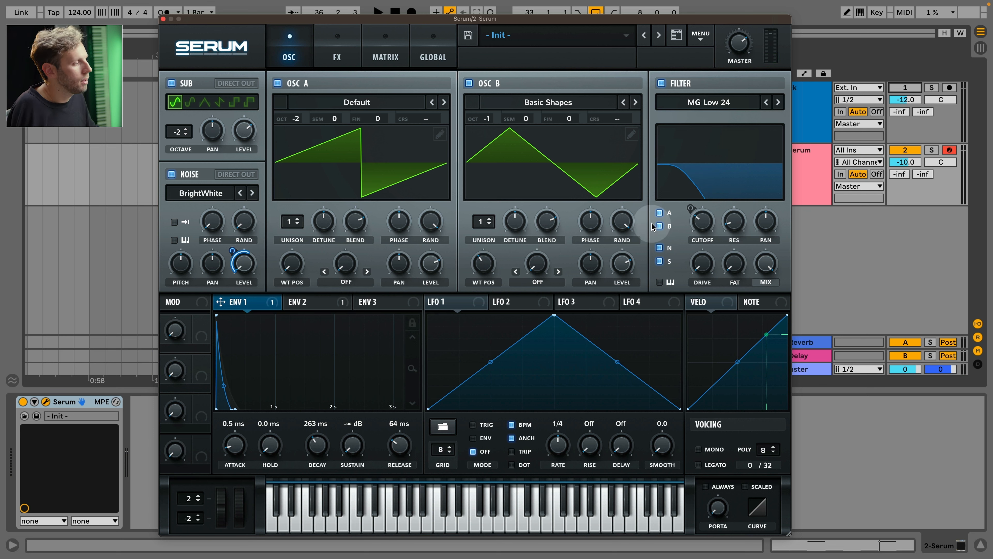
# Step: Fine-tune the filter cutoff while the loop plays
pyautogui.press('space')
pyautogui.moveTo(705, 234); pyautogui.dragTo(644, 235)
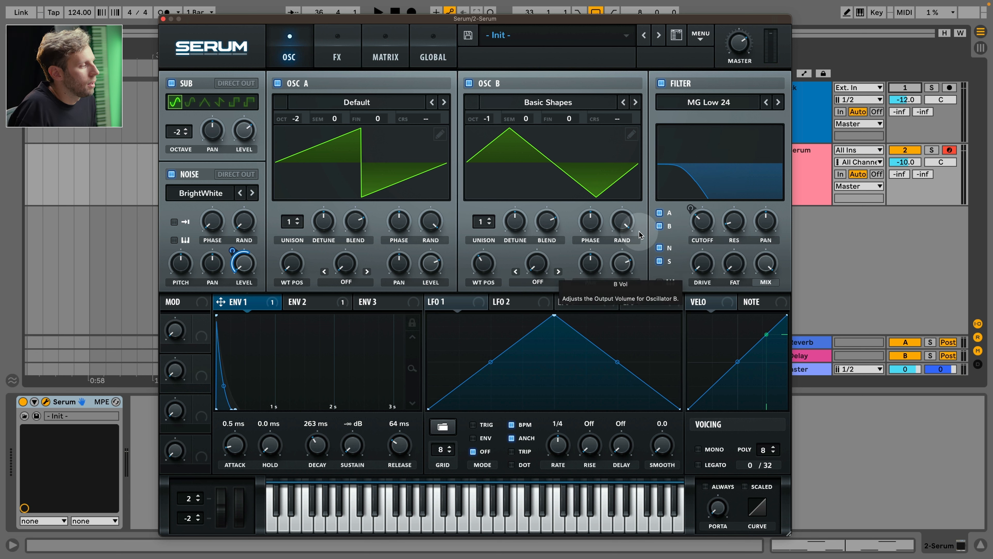
pyautogui.press('space')
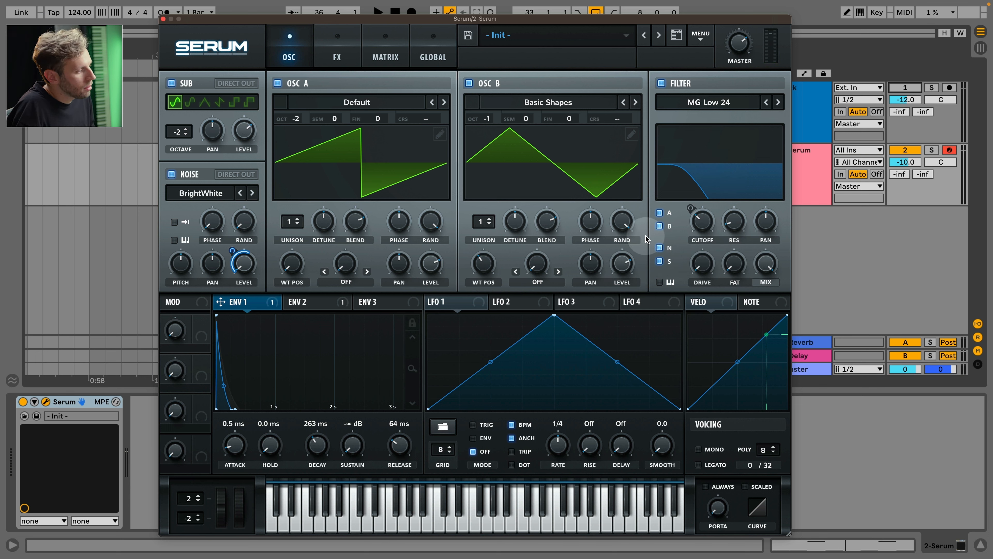
# Step: Set oscillator B's warp mode to Sync (No Window)
pyautogui.click(538, 281)
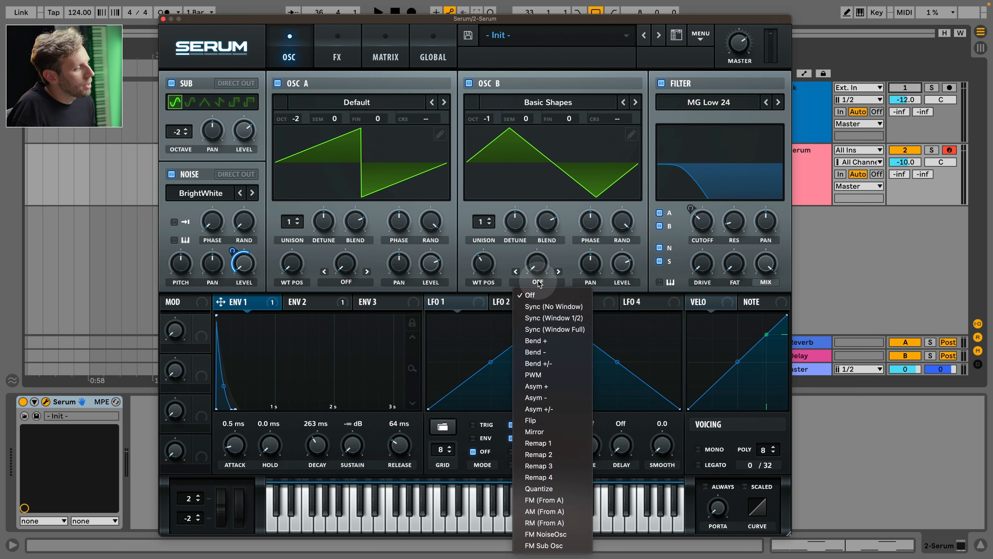
pyautogui.click(538, 307)
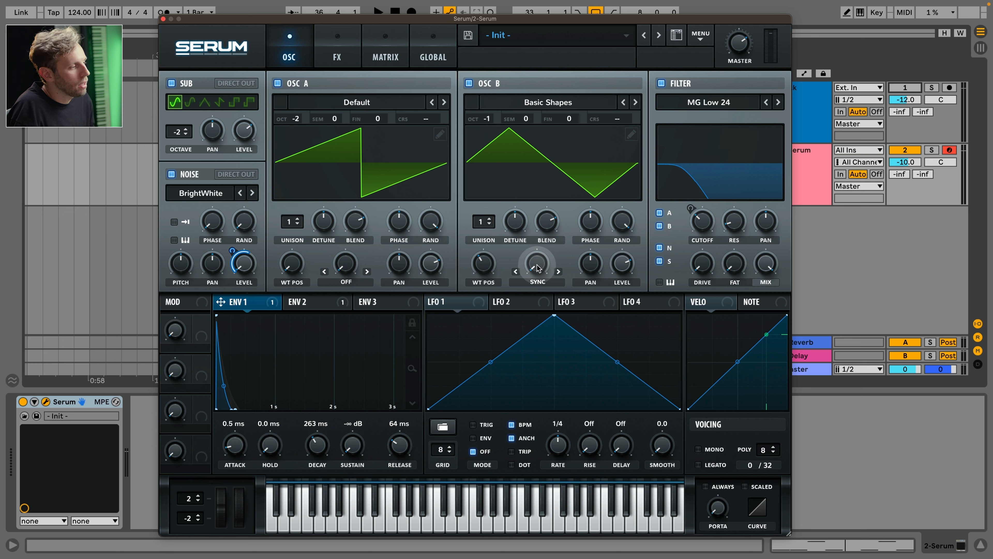
# Step: Try sweeping oscillator B's sync amount up and back down to zero while playing the loop
pyautogui.moveTo(538, 268); pyautogui.dragTo(543, 146)
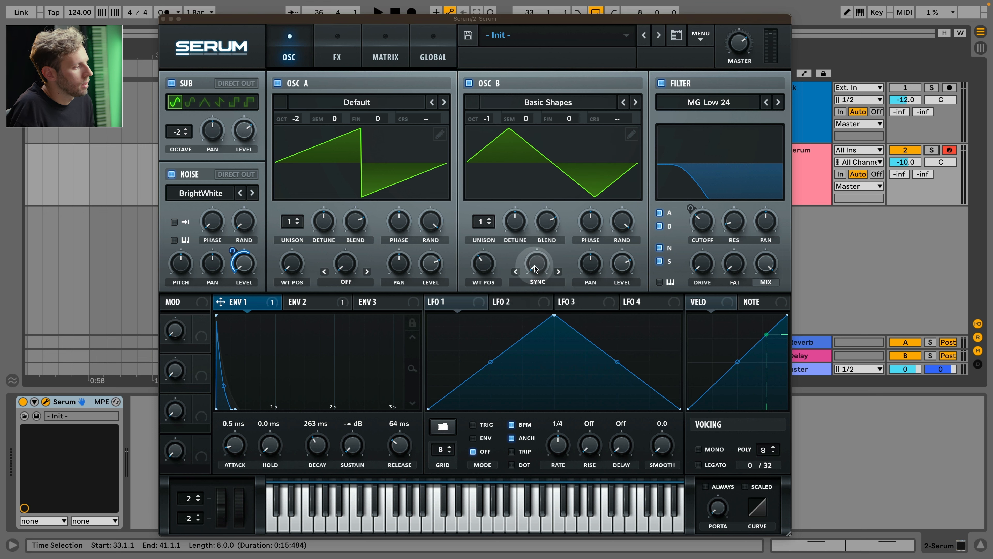
pyautogui.press('space')
pyautogui.moveTo(535, 265)
pyautogui.mouseDown()
pyautogui.moveTo(544, 172)
pyautogui.moveTo(542, 275)
pyautogui.mouseUp()
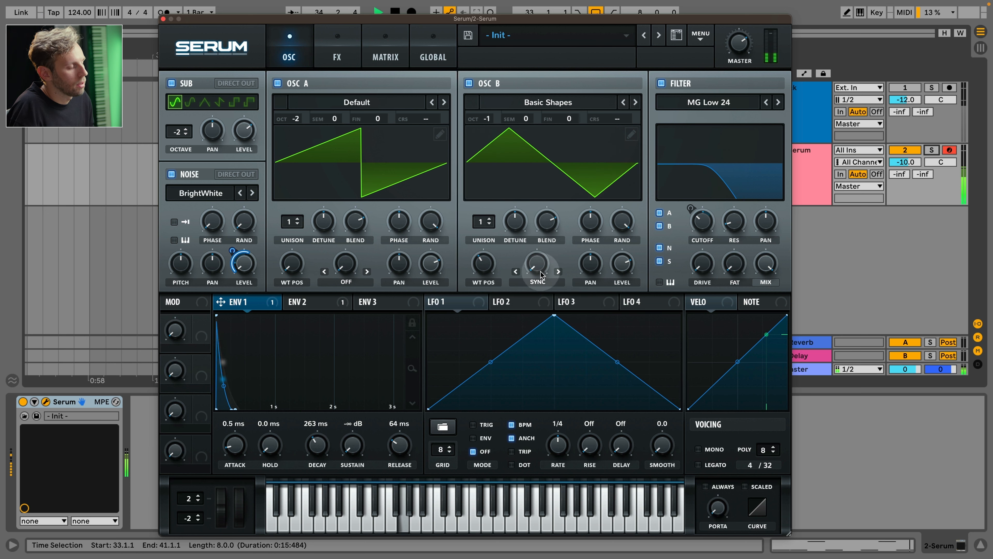
pyautogui.press('space')
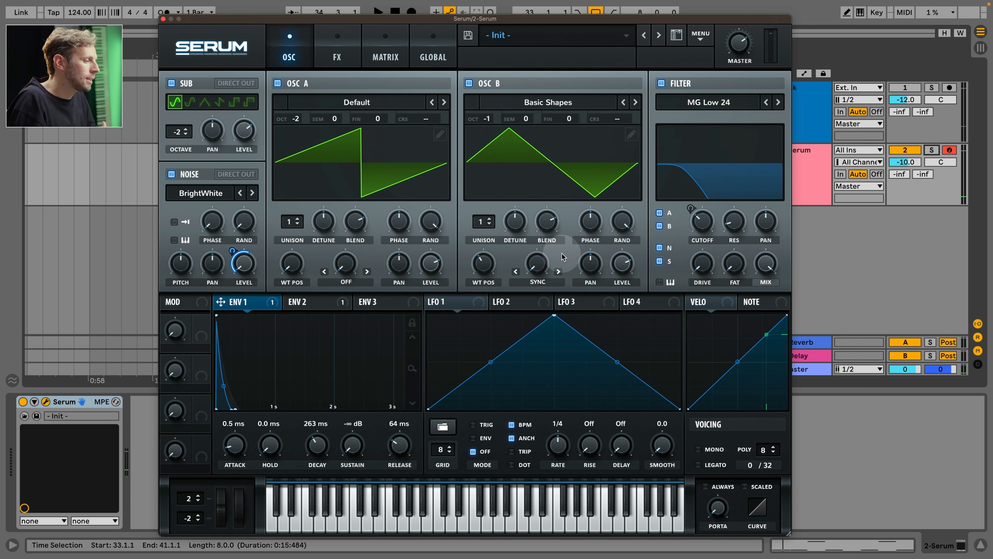
pyautogui.moveTo(539, 268); pyautogui.dragTo(543, 281)
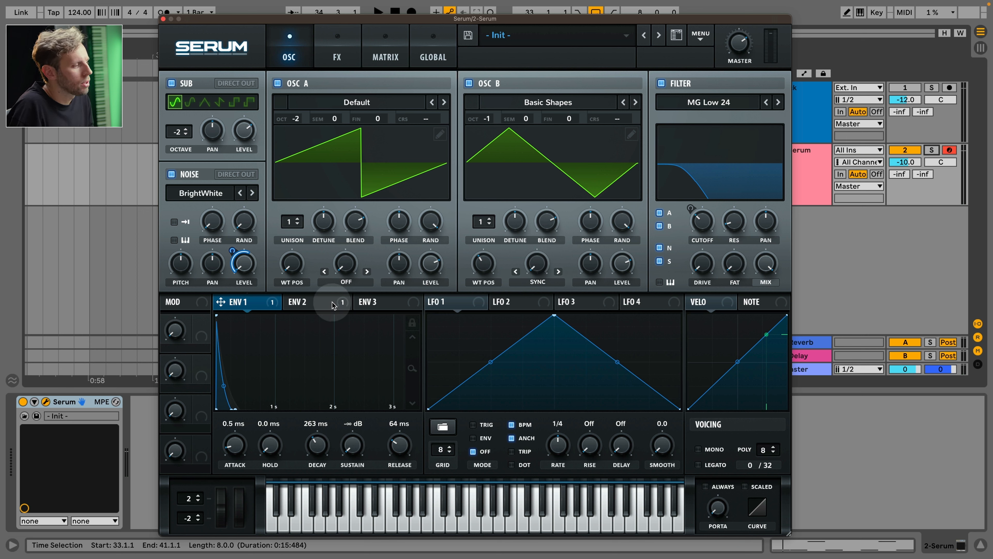
# Step: Assign envelope 2 to oscillator B's sync amount and play the loop to hear the modulation
pyautogui.click(306, 305)
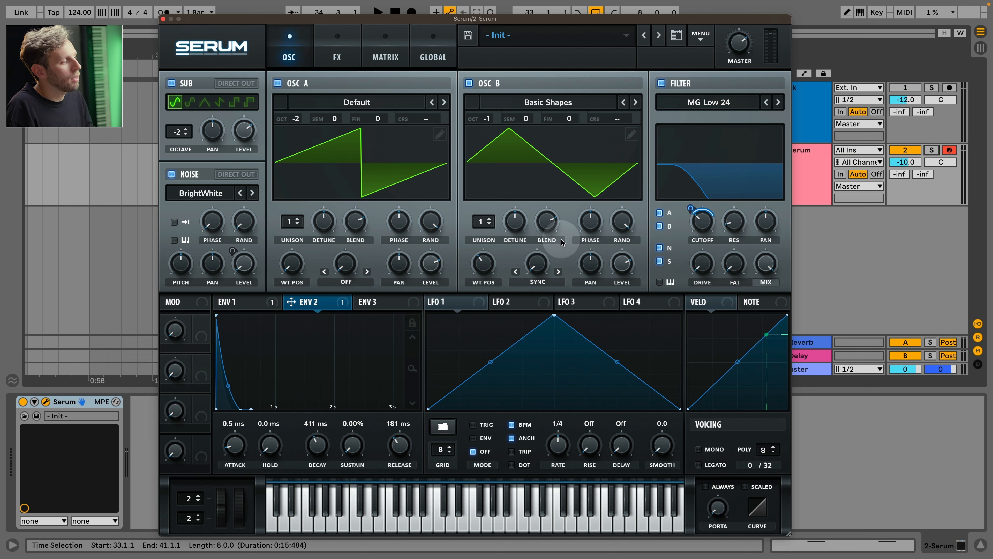
pyautogui.moveTo(291, 302); pyautogui.dragTo(518, 292)
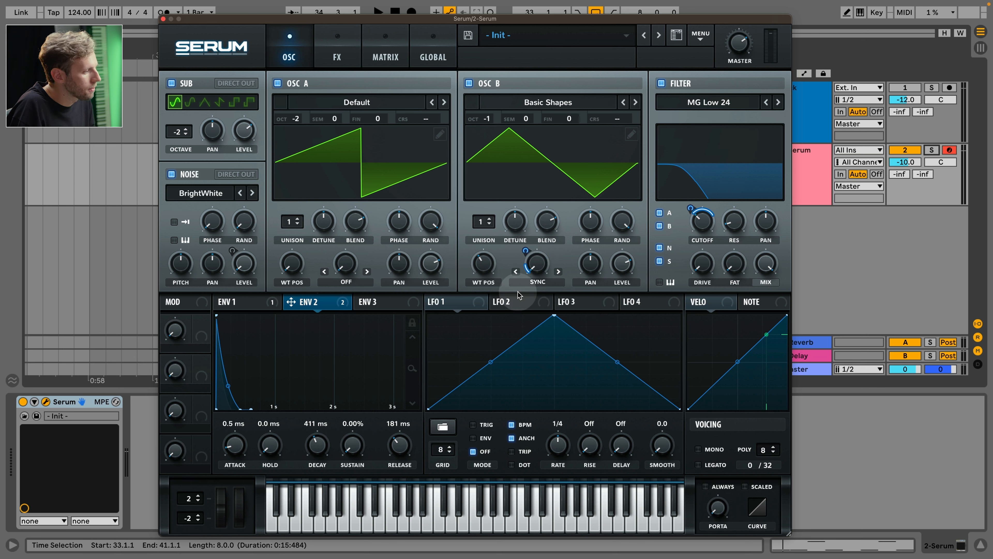
pyautogui.press('space')
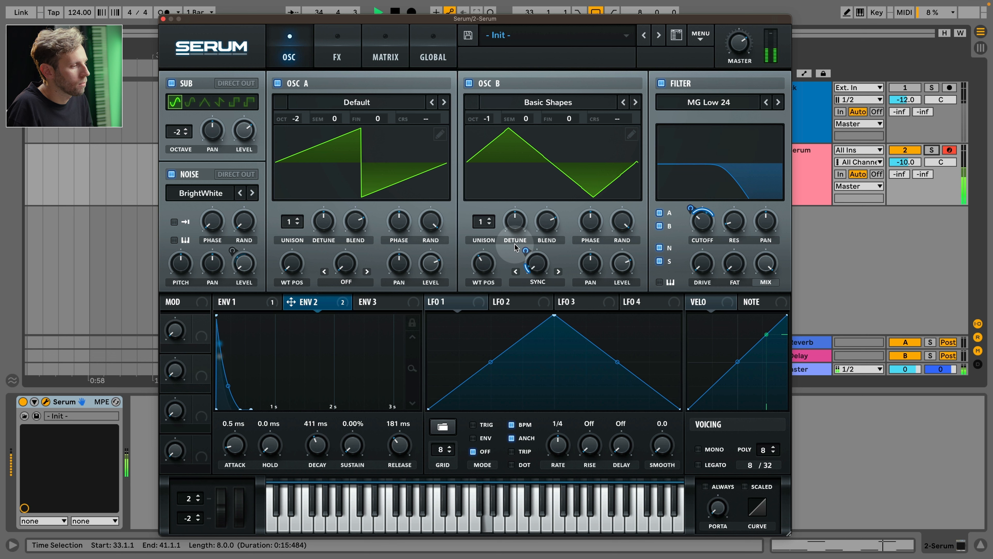
pyautogui.press('space')
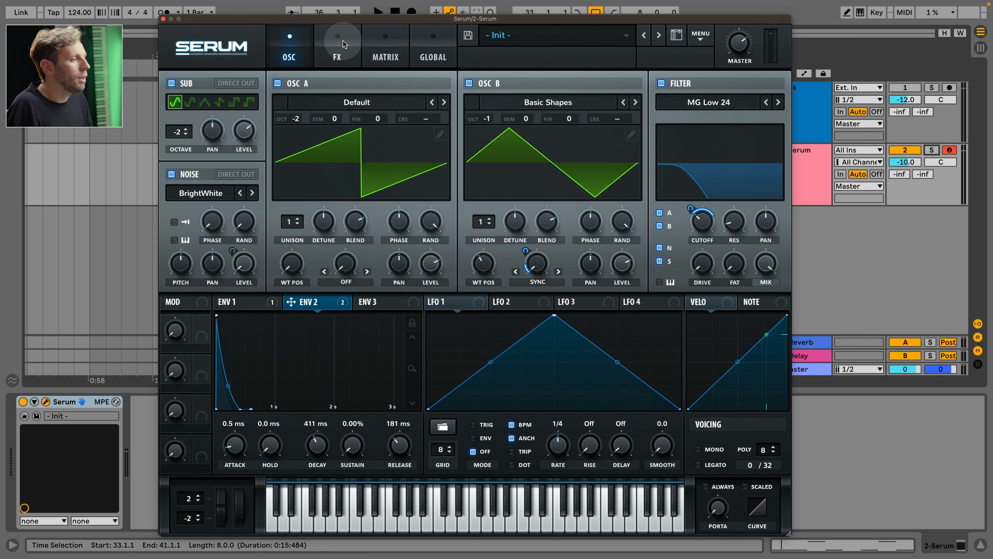
# Step: Enable the distortion effect and set its type to HardClip
pyautogui.click(337, 55)
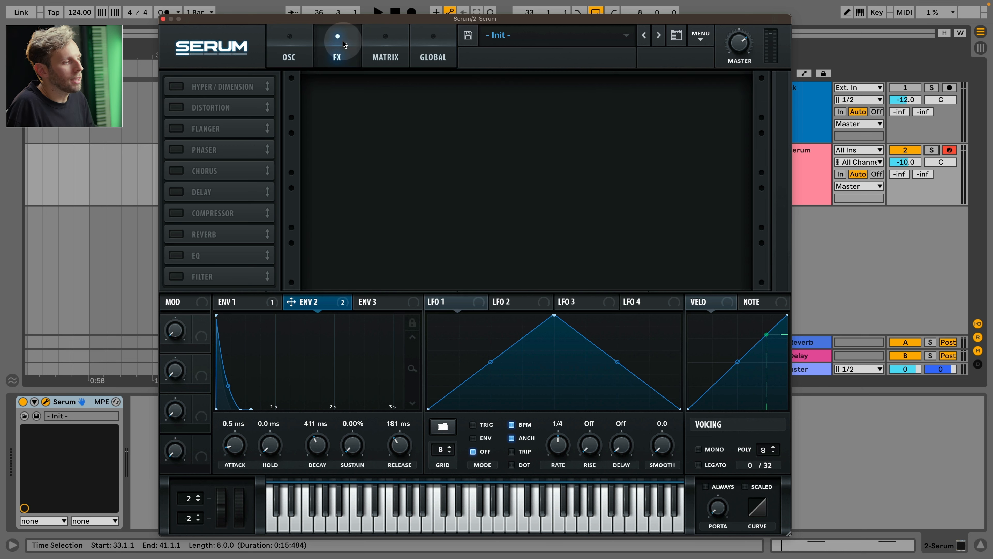
pyautogui.click(176, 107)
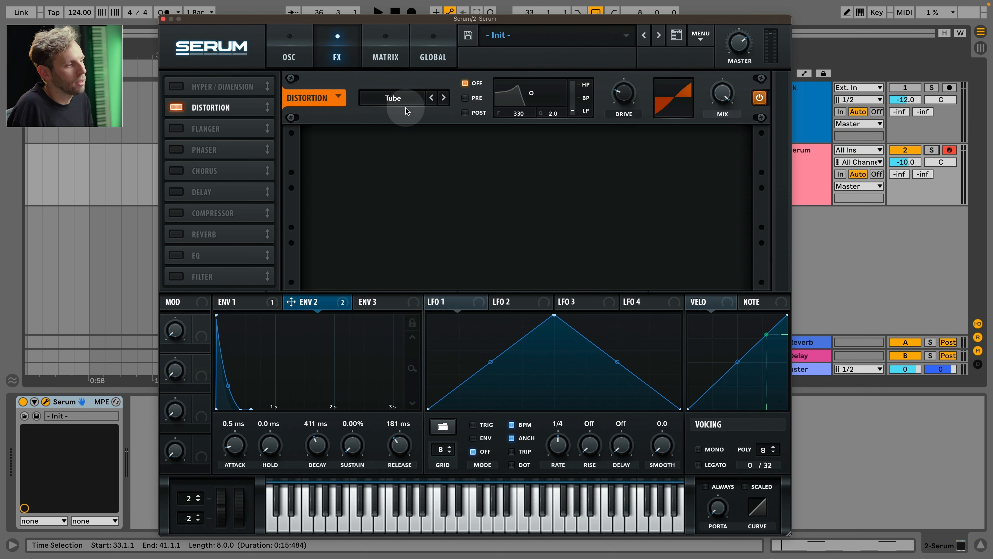
pyautogui.click(409, 99)
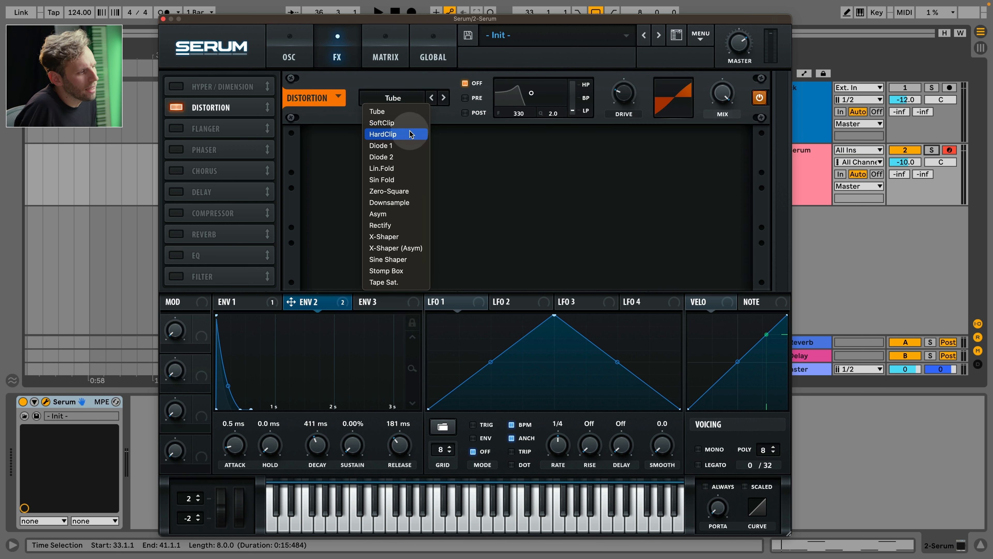
pyautogui.click(401, 135)
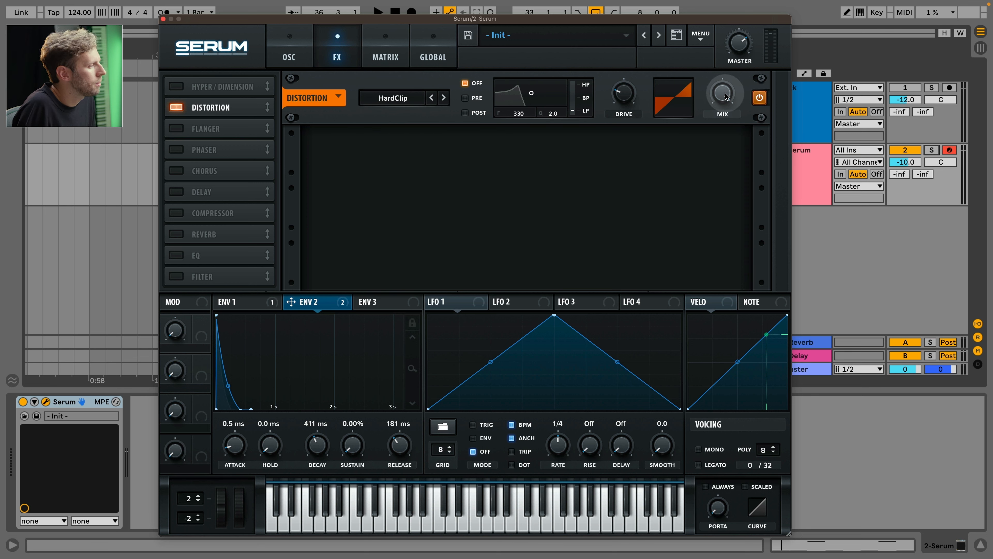
# Step: Balance the distortion's drive and mix while the loop plays
pyautogui.press('space')
pyautogui.moveTo(726, 93); pyautogui.dragTo(725, 103)
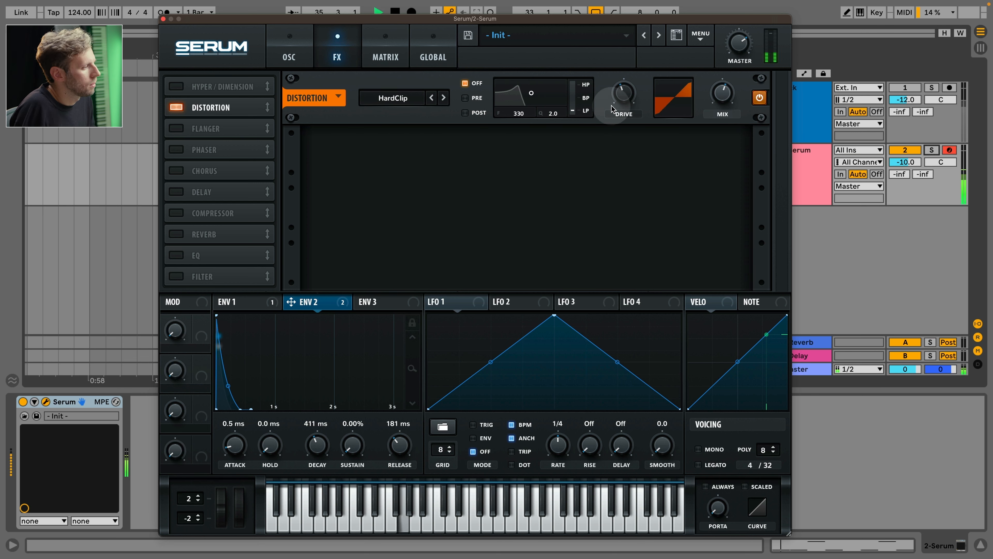
pyautogui.moveTo(631, 104)
pyautogui.mouseDown()
pyautogui.moveTo(628, 96)
pyautogui.moveTo(627, 106)
pyautogui.mouseUp()
pyautogui.moveTo(720, 93); pyautogui.dragTo(714, 119)
pyautogui.press('space')
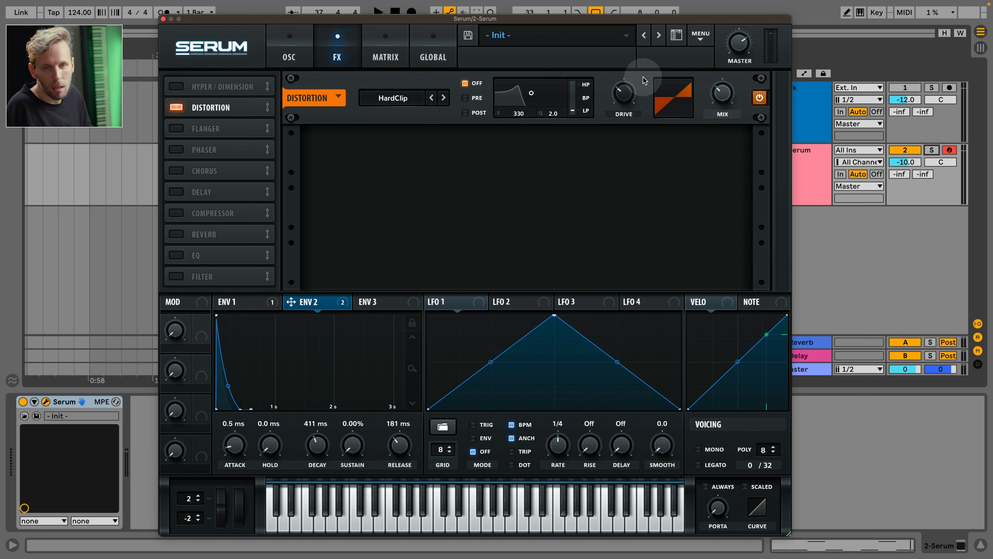
# Step: Enable the EQ effect, place it directly after the distortion, and adjust its low band's frequency and gain
pyautogui.click(178, 255)
pyautogui.moveTo(227, 256); pyautogui.dragTo(256, 127)
pyautogui.moveTo(376, 151); pyautogui.dragTo(378, 161)
pyautogui.moveTo(450, 153); pyautogui.dragTo(452, 146)
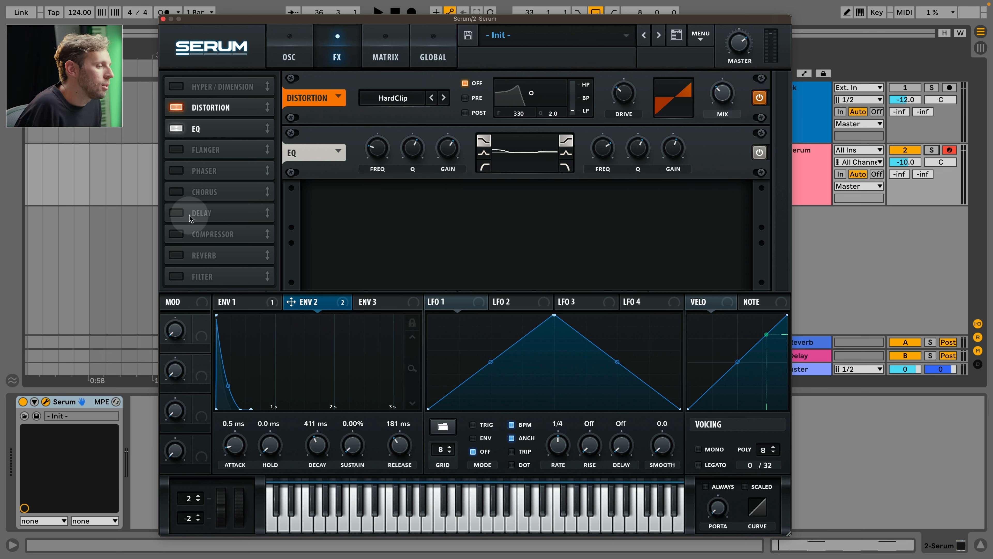
# Step: Enable the delay effect and load its PingPong - Classic preset
pyautogui.click(190, 216)
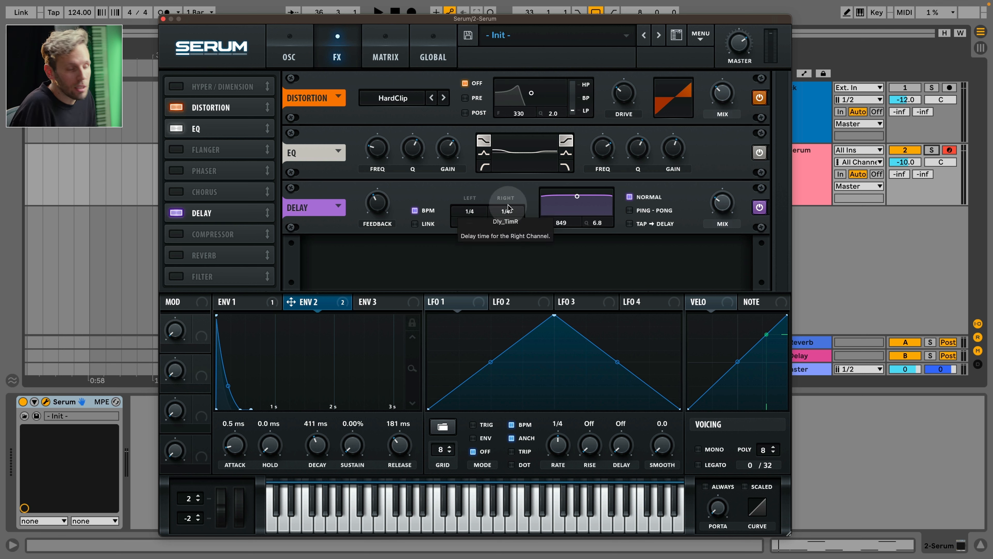
pyautogui.moveTo(577, 196); pyautogui.dragTo(596, 214)
pyautogui.click(337, 206)
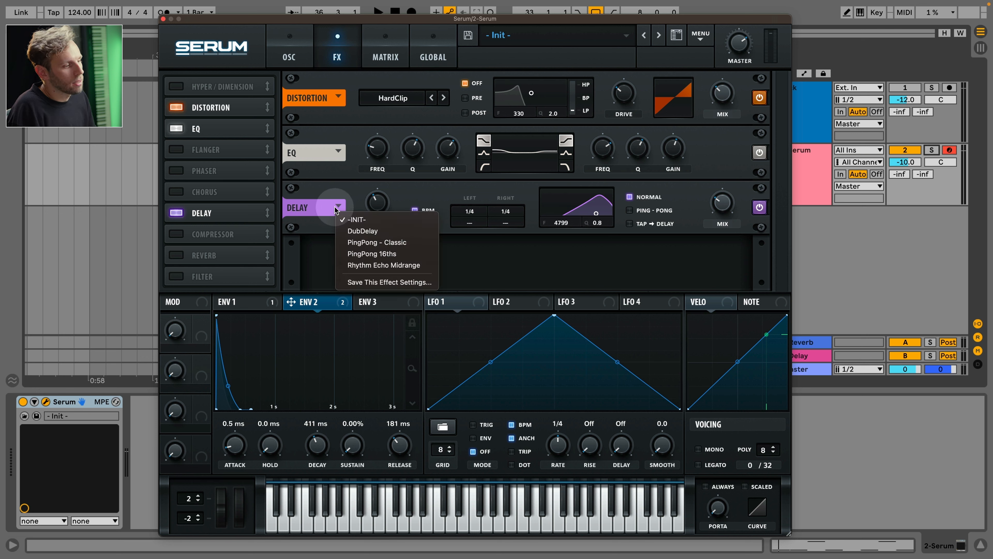
pyautogui.click(377, 243)
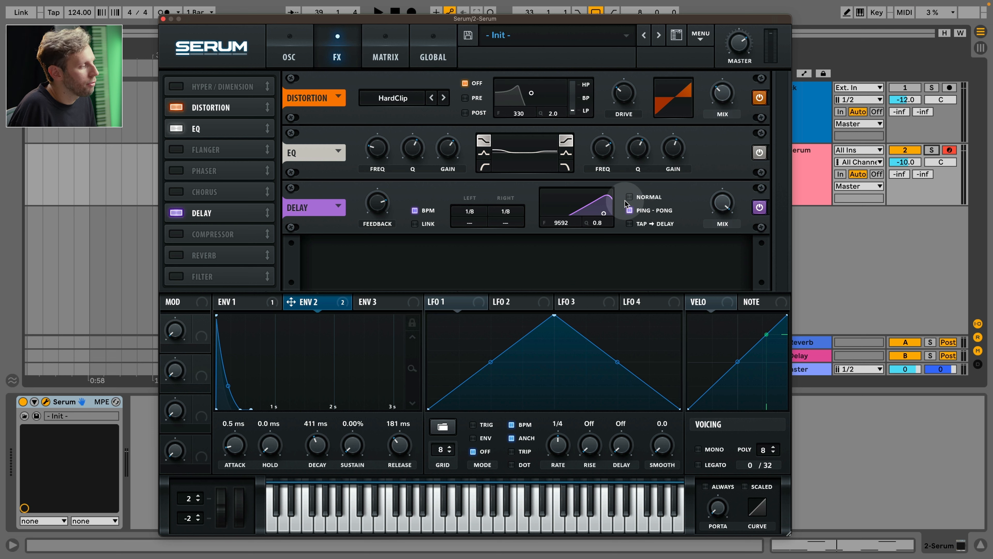
# Step: Tune the delay's filter by ear to about 4407 Hz with a Q of 0.8 while playing the loop
pyautogui.press('space')
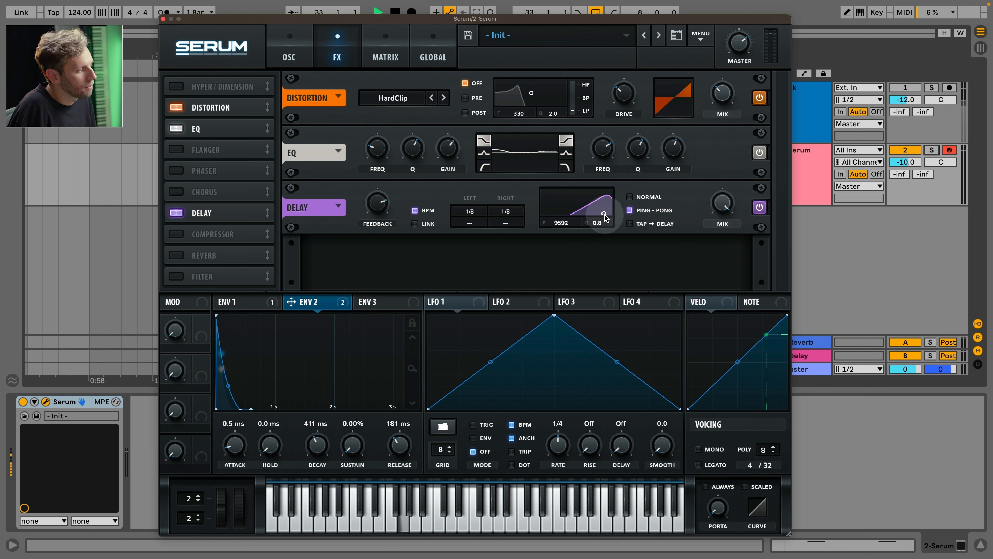
pyautogui.moveTo(605, 218); pyautogui.dragTo(573, 221)
pyautogui.press('space')
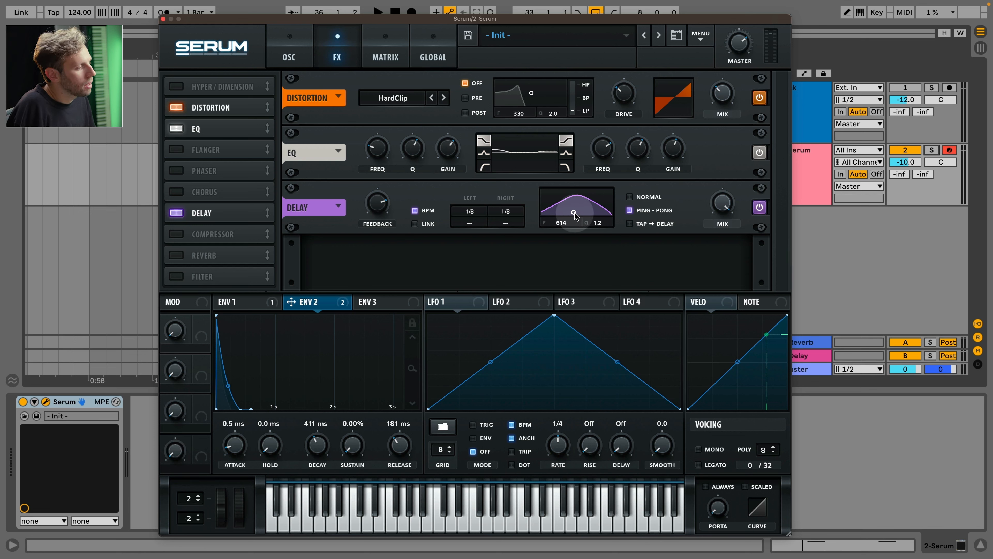
pyautogui.moveTo(575, 214); pyautogui.dragTo(585, 217)
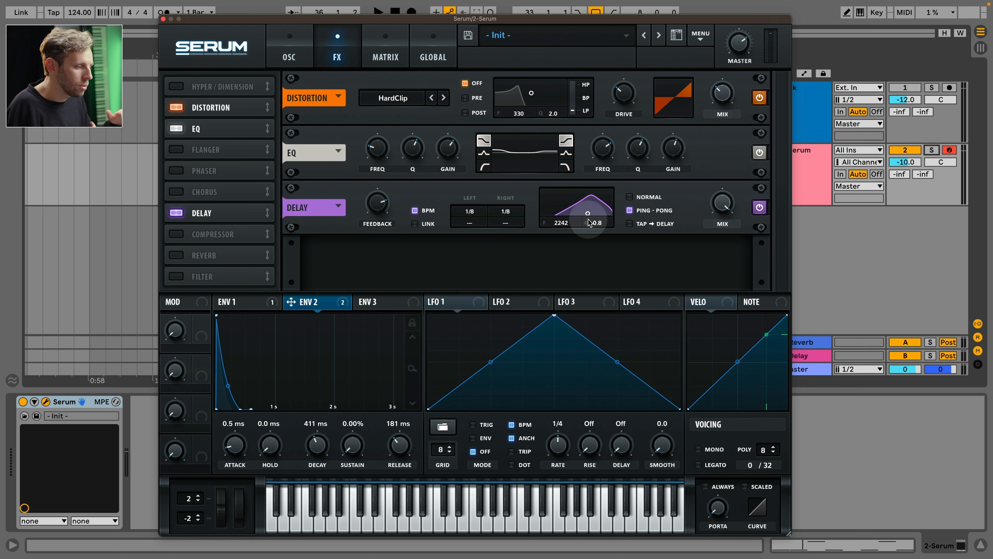
pyautogui.press('space')
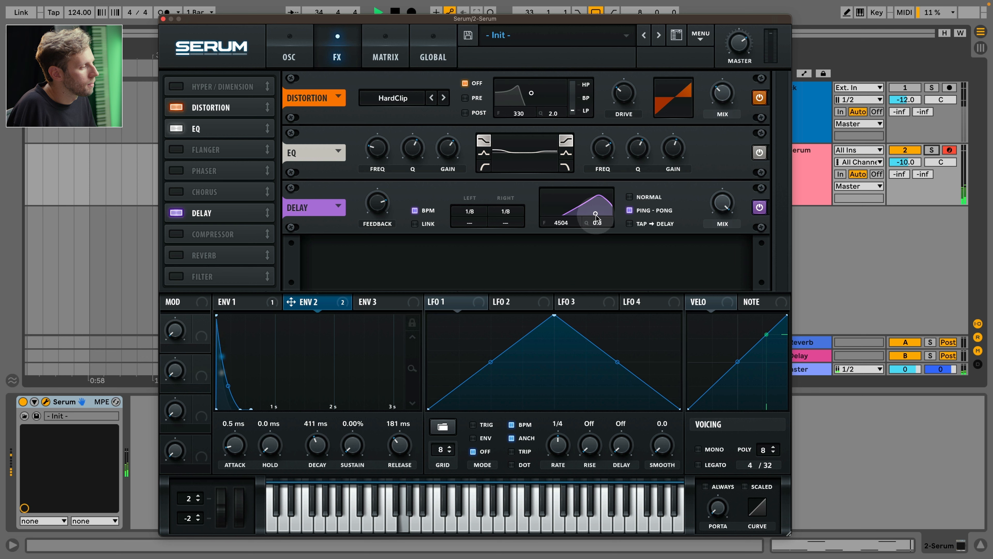
pyautogui.press('space')
# Step: Lower the delay mix to well below half while listening to the loop
pyautogui.moveTo(724, 202); pyautogui.dragTo(731, 261)
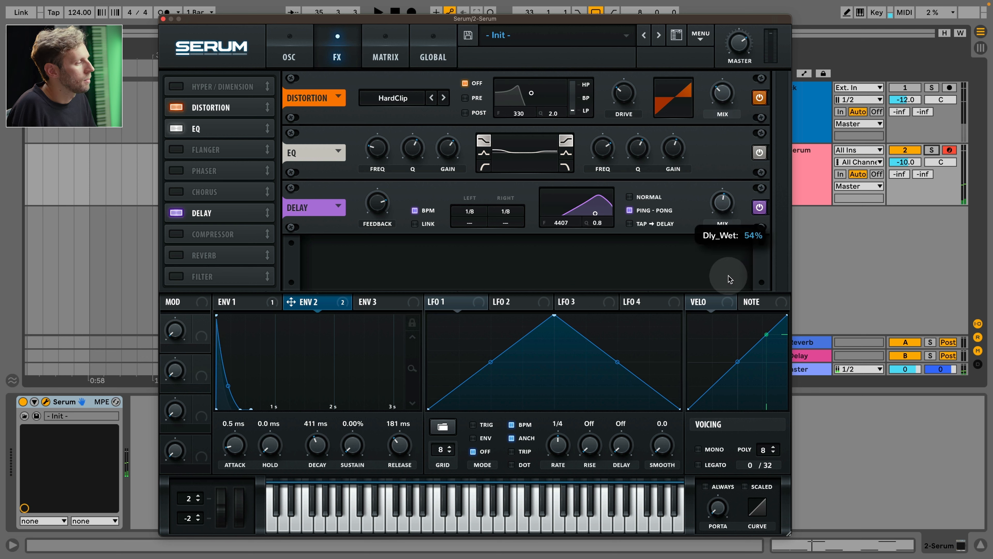
pyautogui.press('space')
pyautogui.moveTo(722, 203); pyautogui.dragTo(719, 197)
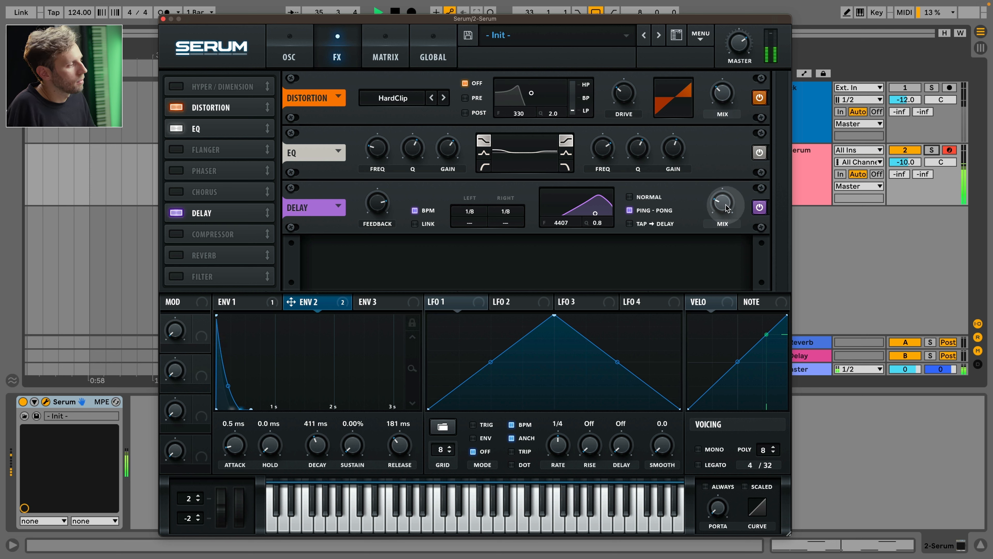
pyautogui.moveTo(727, 204)
pyautogui.press('space')
# Step: Return to the oscillator view and sweep the filter cutoff open while the loop plays
pyautogui.click(308, 52)
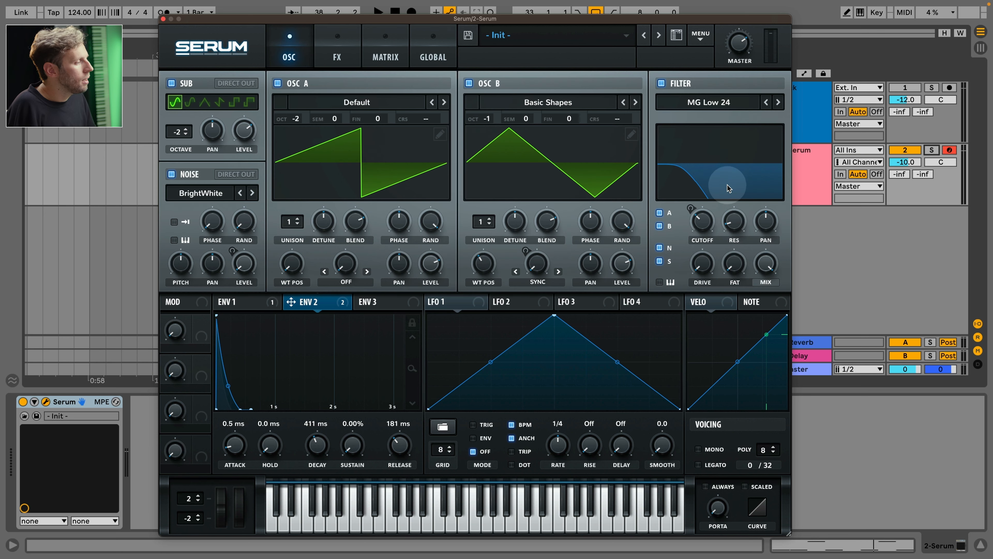
pyautogui.moveTo(706, 226)
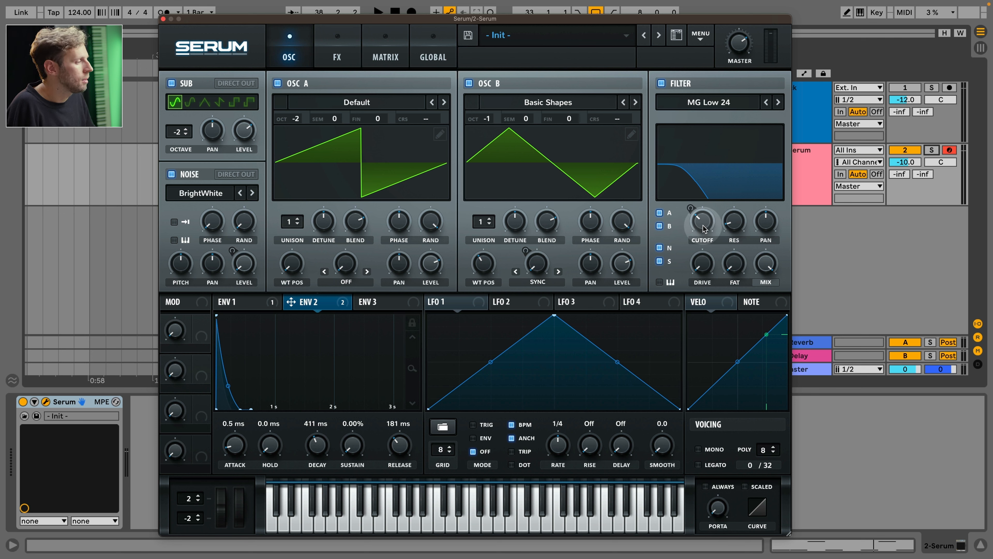
pyautogui.press('space')
pyautogui.moveTo(703, 225); pyautogui.dragTo(703, 179)
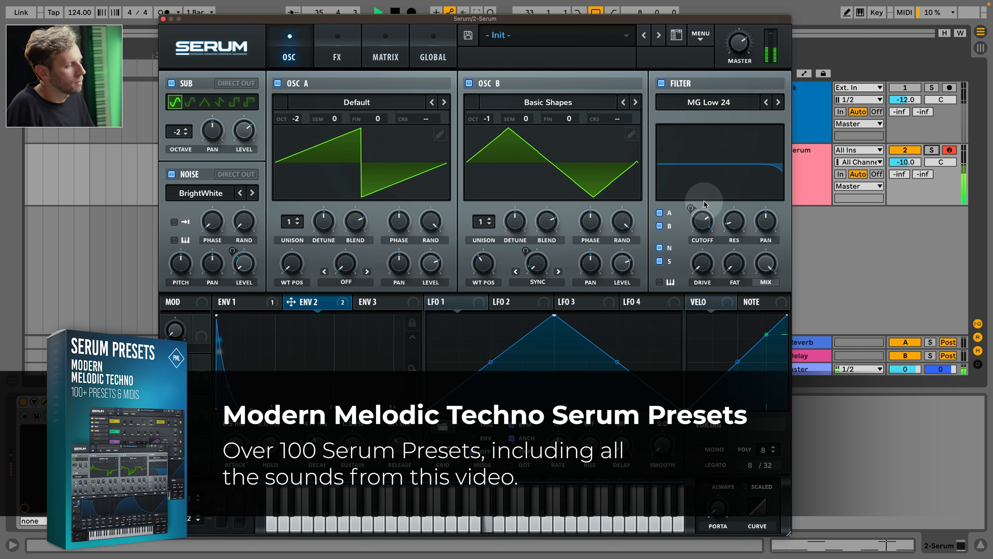
pyautogui.press('space')
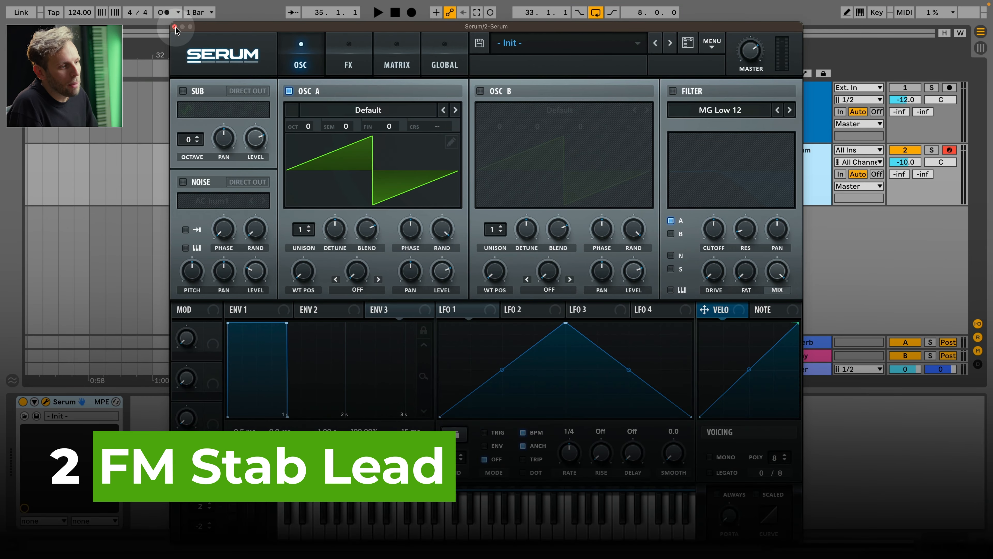
# Step: Load the analog DS Saw and Tri wavetable into oscillator A of the new Init patch and set its octave to -2
pyautogui.moveTo(176, 29); pyautogui.dragTo(184, 10)
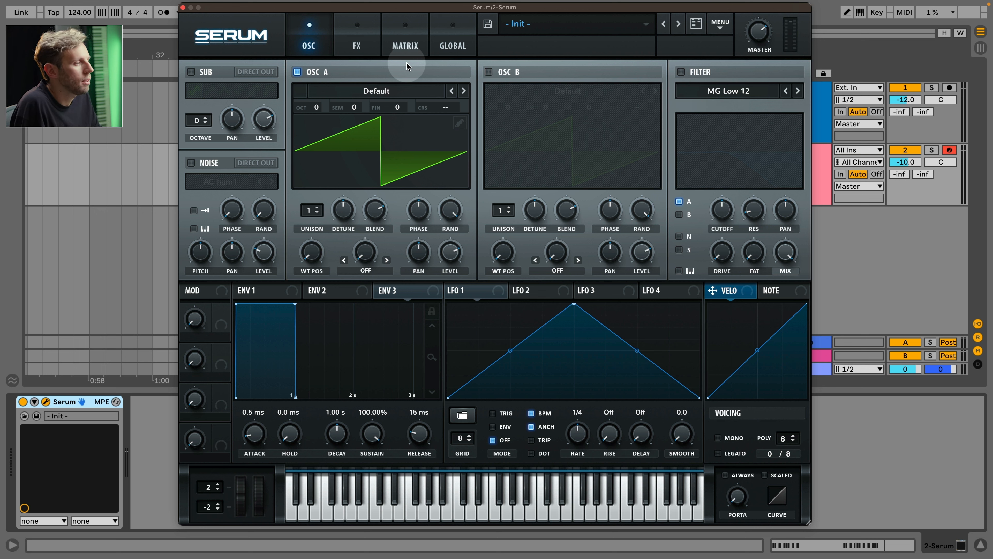
pyautogui.click(387, 91)
pyautogui.moveTo(372, 103)
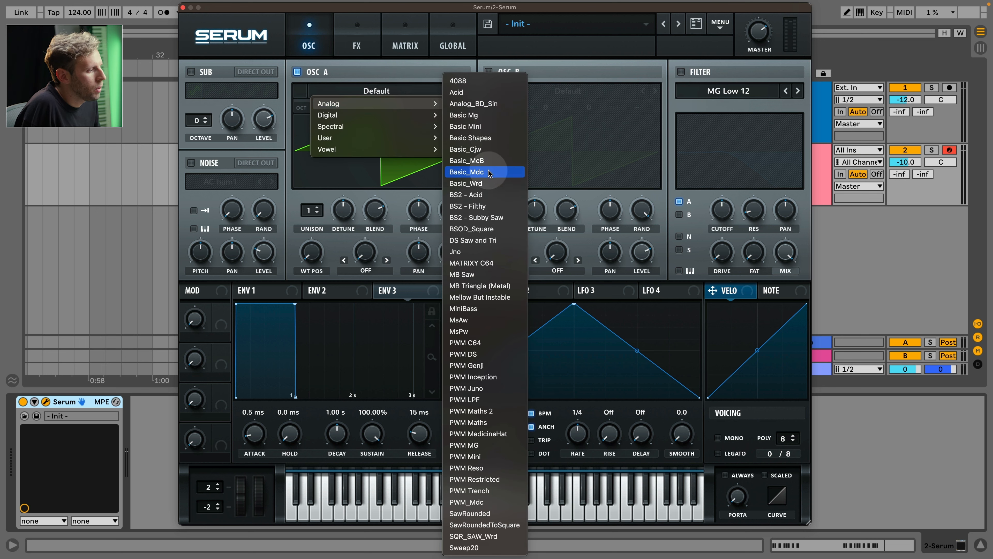
pyautogui.click(485, 242)
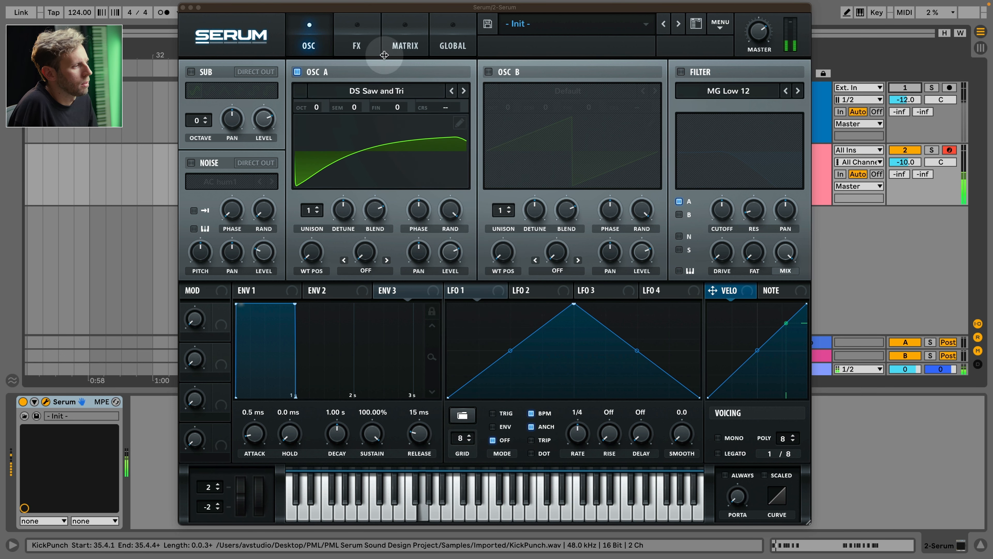
pyautogui.moveTo(318, 108); pyautogui.dragTo(316, 145)
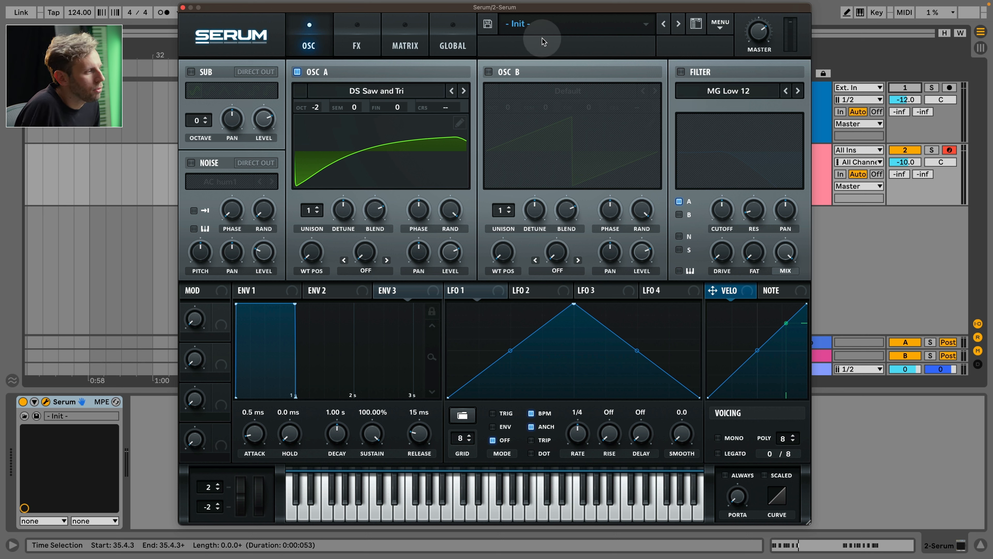
# Step: Enable oscillator B, load the analog MB Triangle (Metal) wavetable, and raise its wavetable position slightly
pyautogui.click(489, 71)
pyautogui.click(505, 93)
pyautogui.moveTo(575, 101)
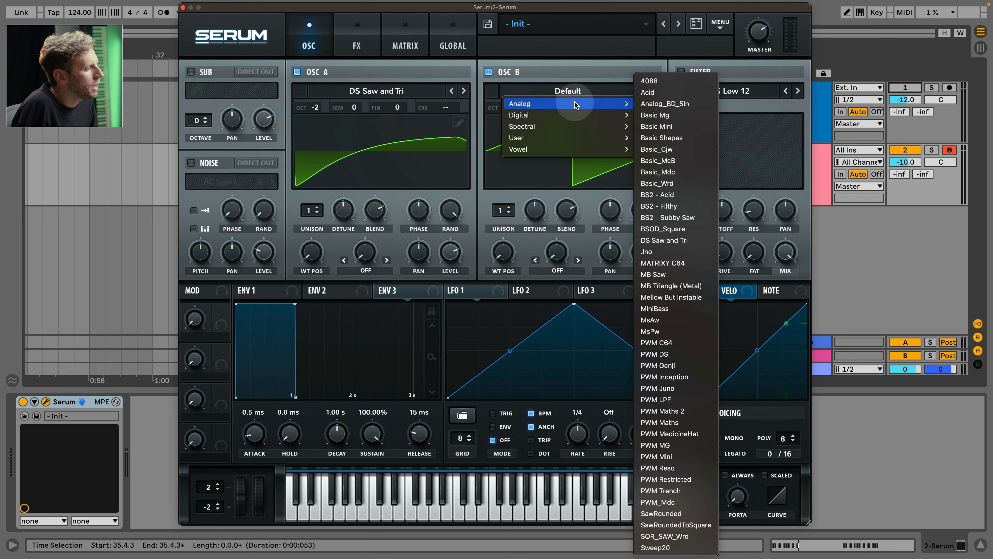
pyautogui.click(688, 289)
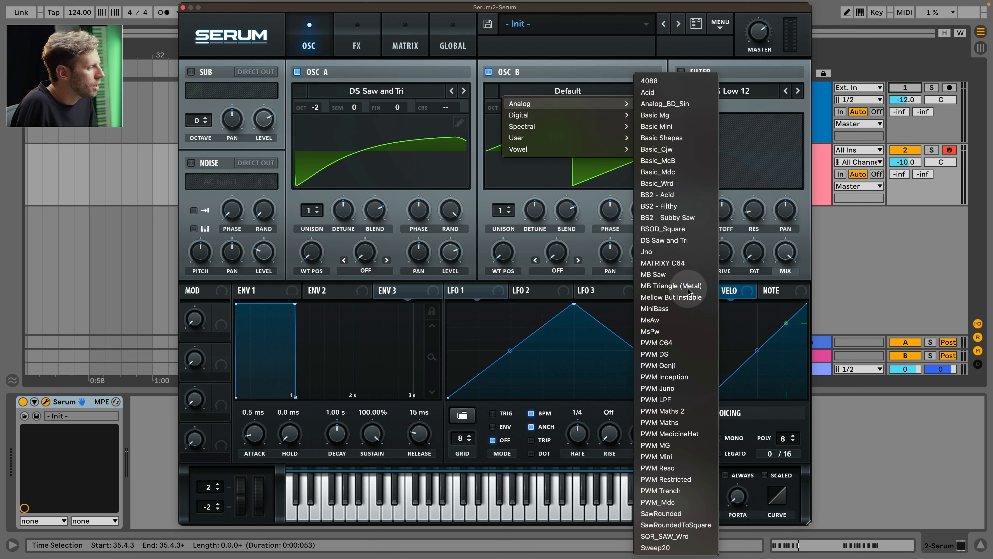
pyautogui.moveTo(505, 252)
pyautogui.mouseDown()
pyautogui.moveTo(517, 218)
pyautogui.moveTo(512, 244)
pyautogui.mouseUp()
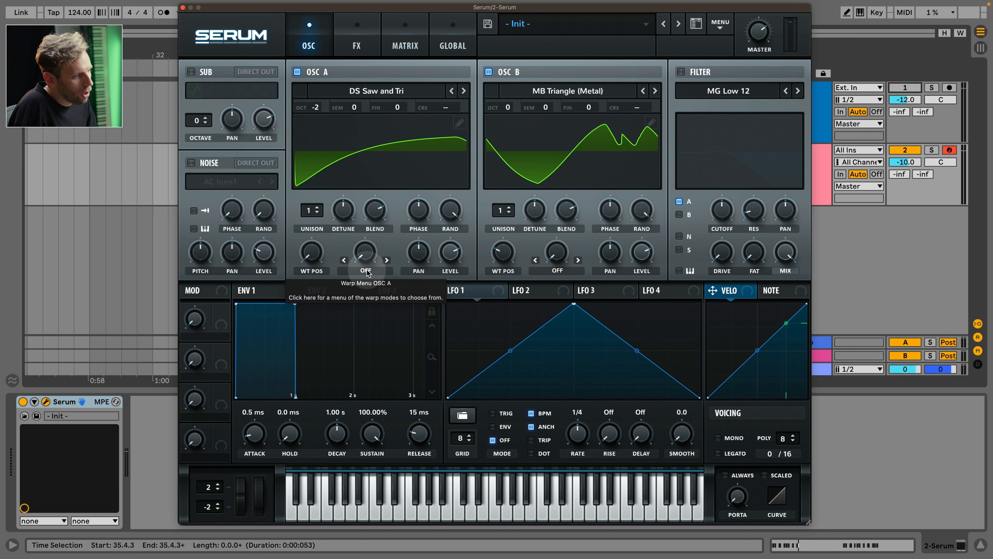
# Step: Set oscillator A's warp mode to FM (From B), sweep the amount up and down, and leave it a little below half
pyautogui.click(377, 275)
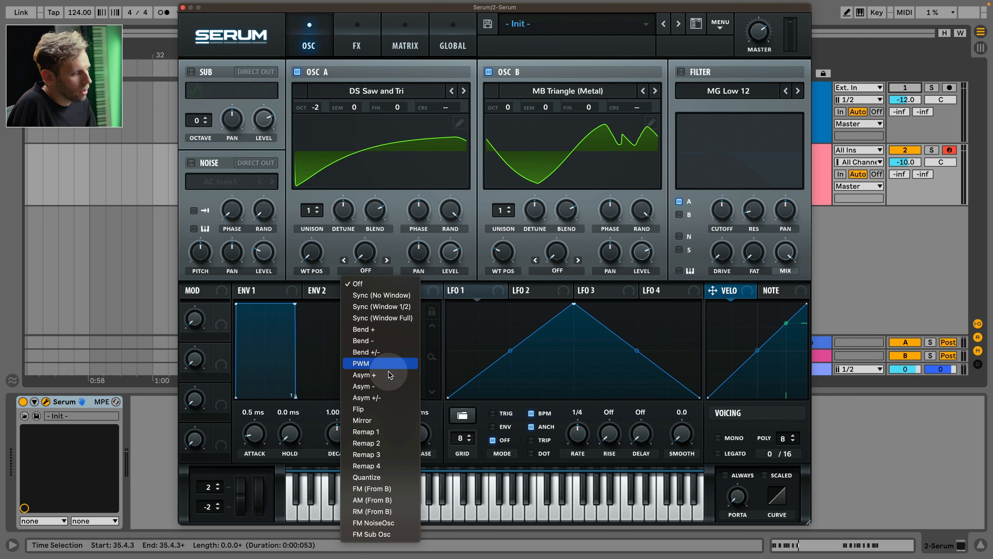
pyautogui.click(395, 489)
pyautogui.moveTo(365, 253); pyautogui.dragTo(373, 169)
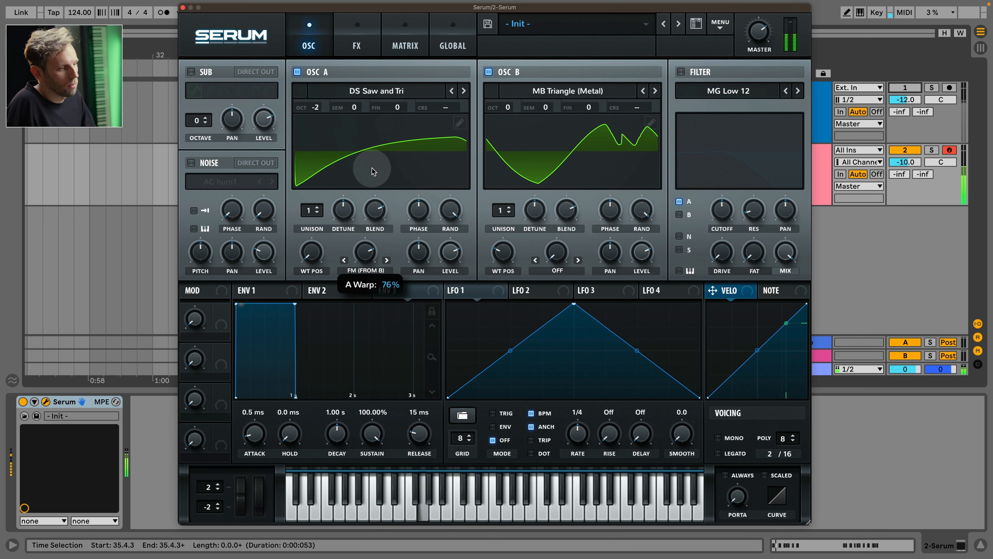
pyautogui.moveTo(374, 133); pyautogui.dragTo(377, 132)
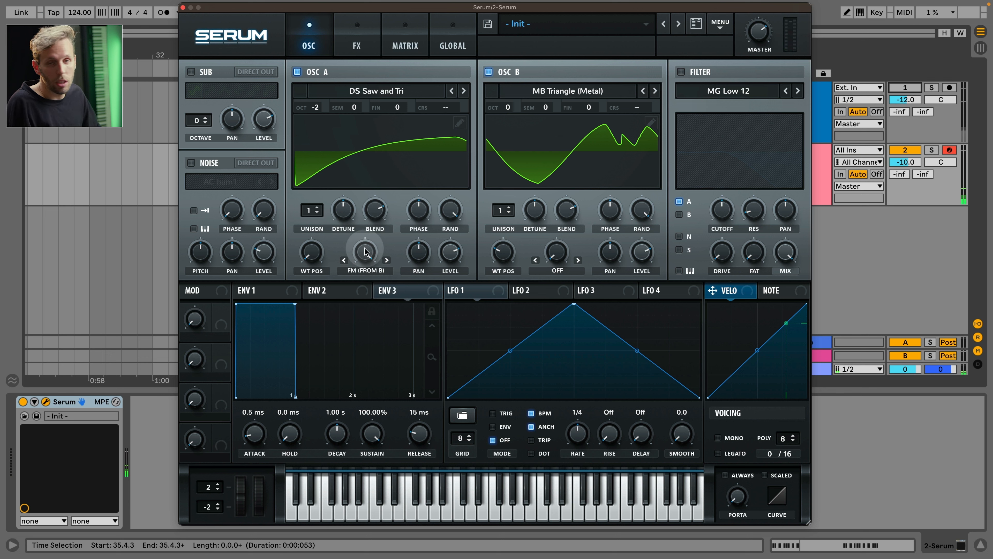
pyautogui.moveTo(366, 268); pyautogui.dragTo(369, 322)
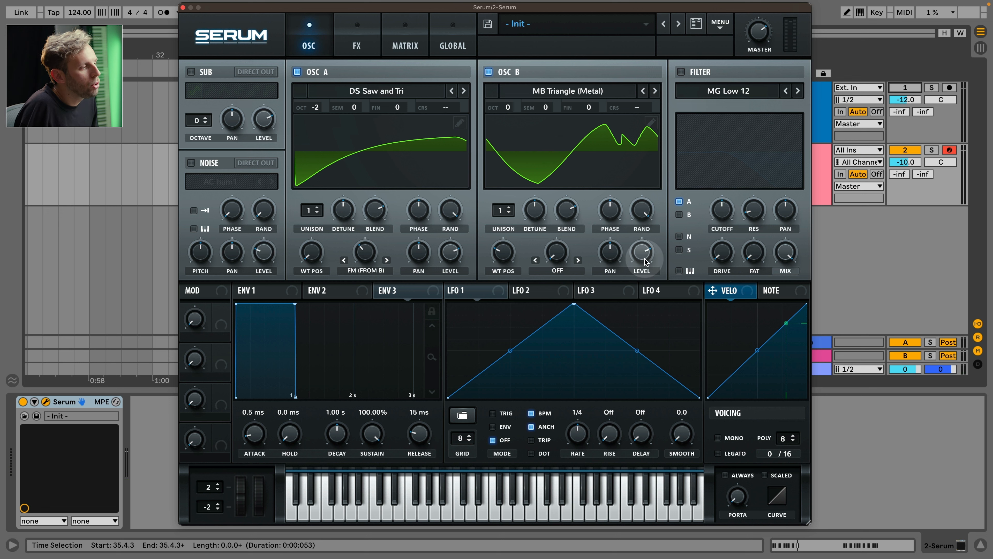
# Step: Turn oscillator B's level fully down, then enable the AC hum1 noise layer and adjust its level
pyautogui.moveTo(645, 258); pyautogui.dragTo(652, 382)
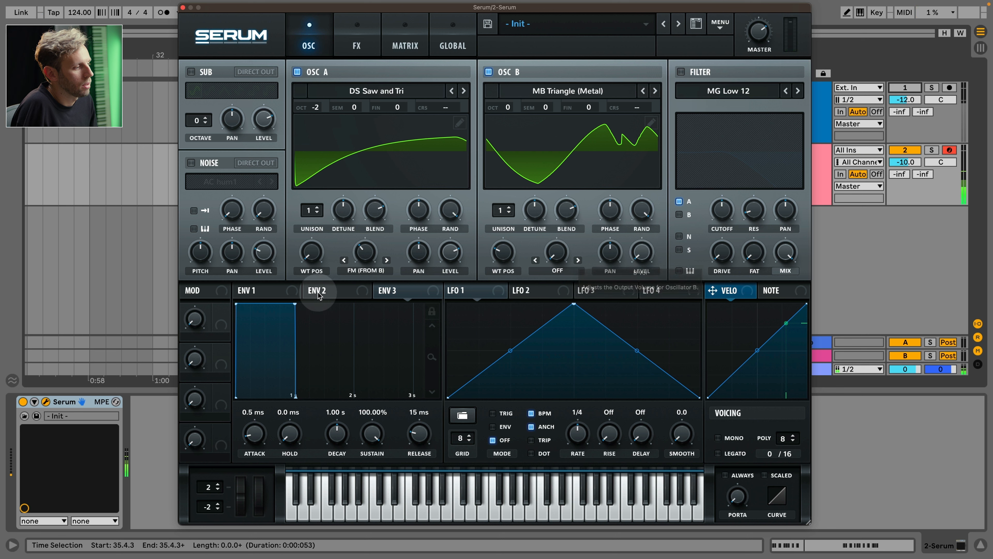
pyautogui.moveTo(366, 255); pyautogui.dragTo(367, 246)
pyautogui.click(191, 162)
pyautogui.moveTo(266, 254); pyautogui.dragTo(273, 207)
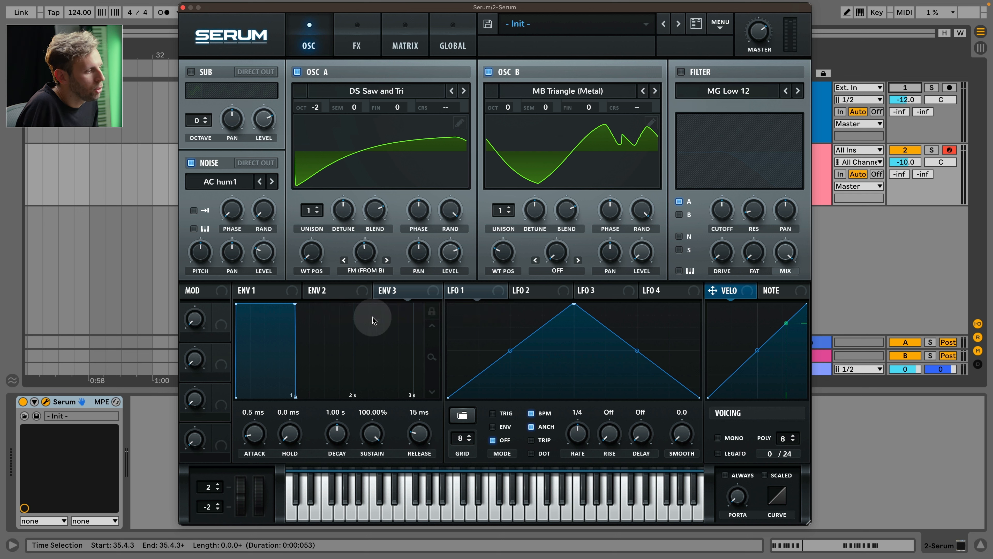
# Step: Enable the filter as MG Low 24, route oscillators A, B, noise and sub through it, and lower the cutoff
pyautogui.click(334, 292)
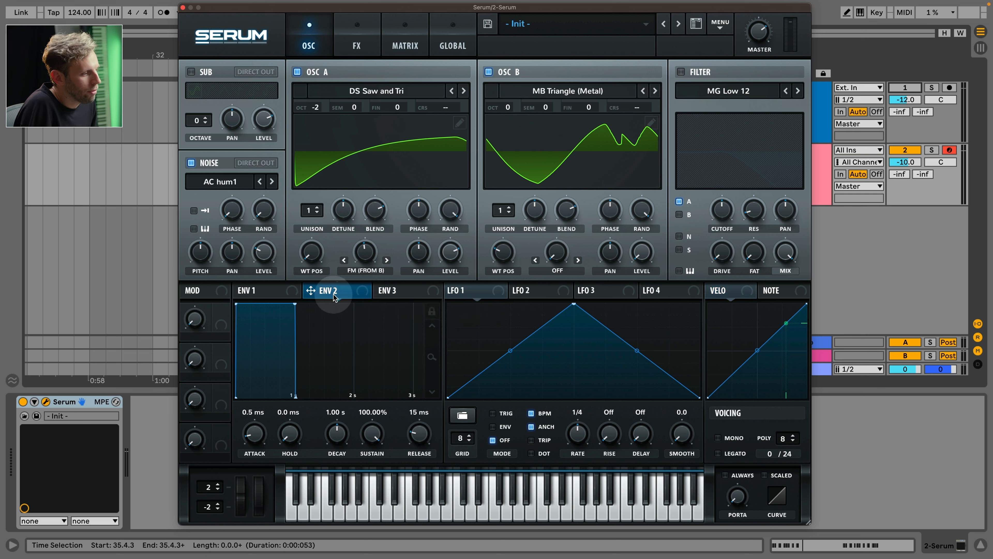
pyautogui.click(681, 72)
pyautogui.click(798, 92)
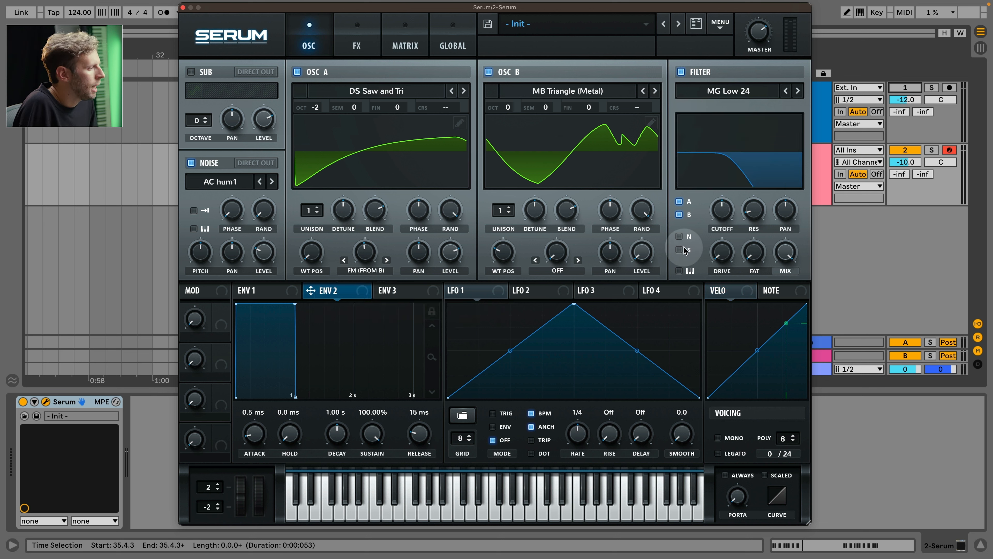
pyautogui.click(679, 214)
pyautogui.click(679, 236)
pyautogui.moveTo(702, 227); pyautogui.dragTo(702, 238)
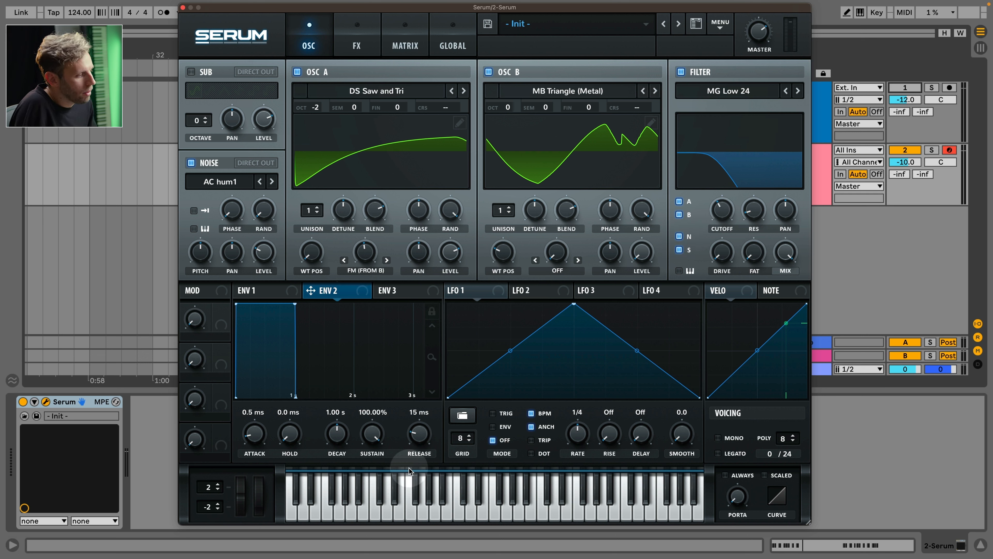
# Step: Shape Env 2 with 571 ms decay, 0% sustain and 186 ms release, and assign it to the filter cutoff and oscillator B's level
pyautogui.moveTo(374, 436); pyautogui.dragTo(380, 464)
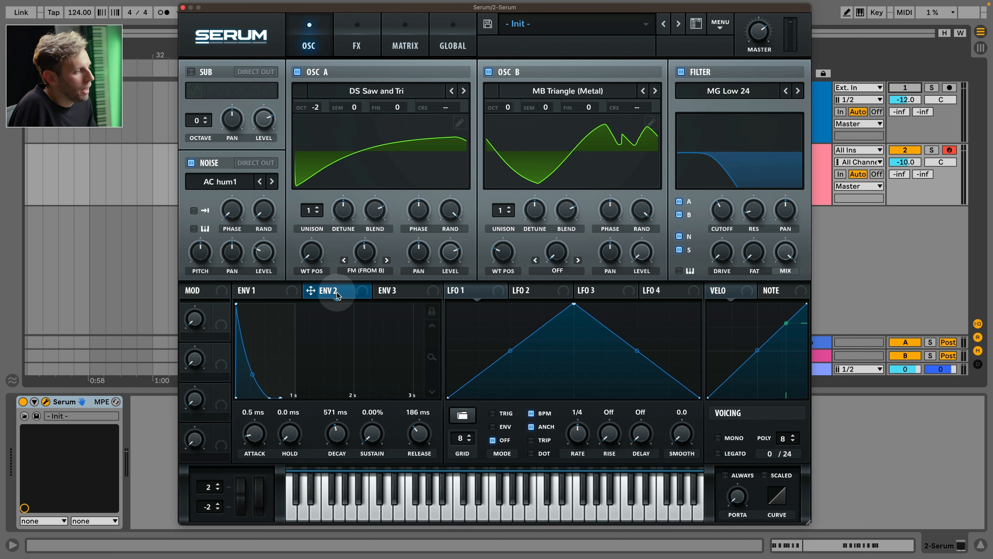
pyautogui.moveTo(724, 215); pyautogui.dragTo(715, 194)
pyautogui.click(320, 111)
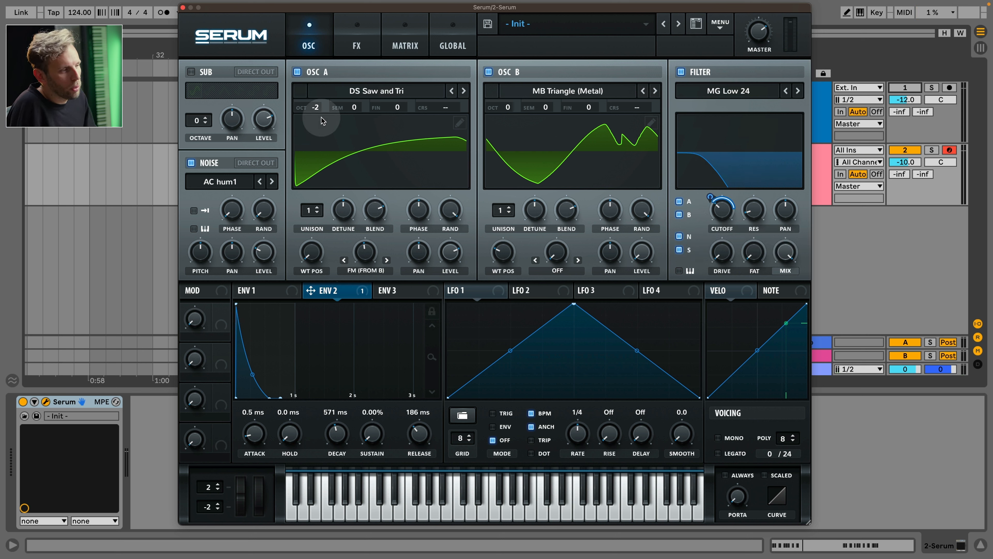
pyautogui.moveTo(319, 111)
pyautogui.mouseDown()
pyautogui.moveTo(321, 100)
pyautogui.moveTo(321, 134)
pyautogui.moveTo(324, 116)
pyautogui.mouseUp()
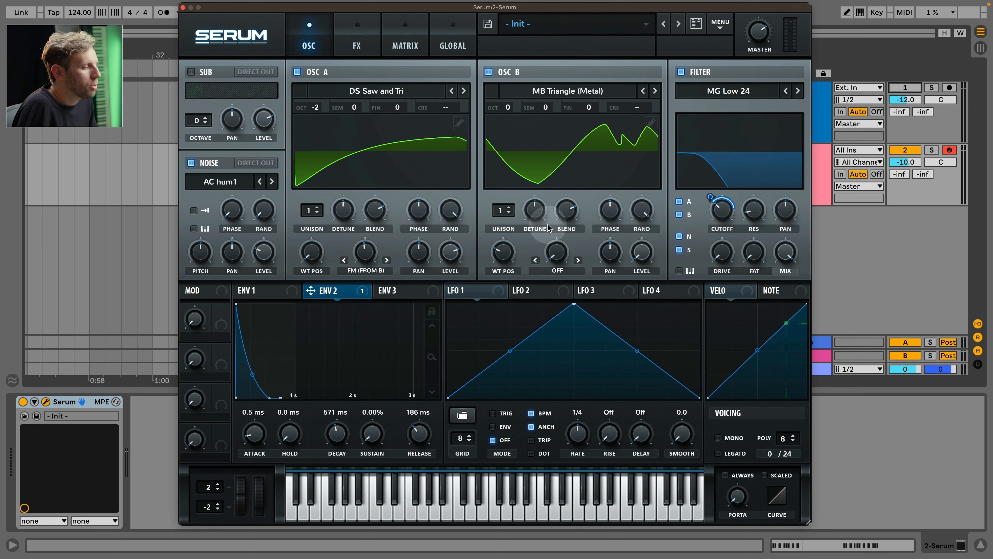
pyautogui.moveTo(683, 259); pyautogui.dragTo(629, 250)
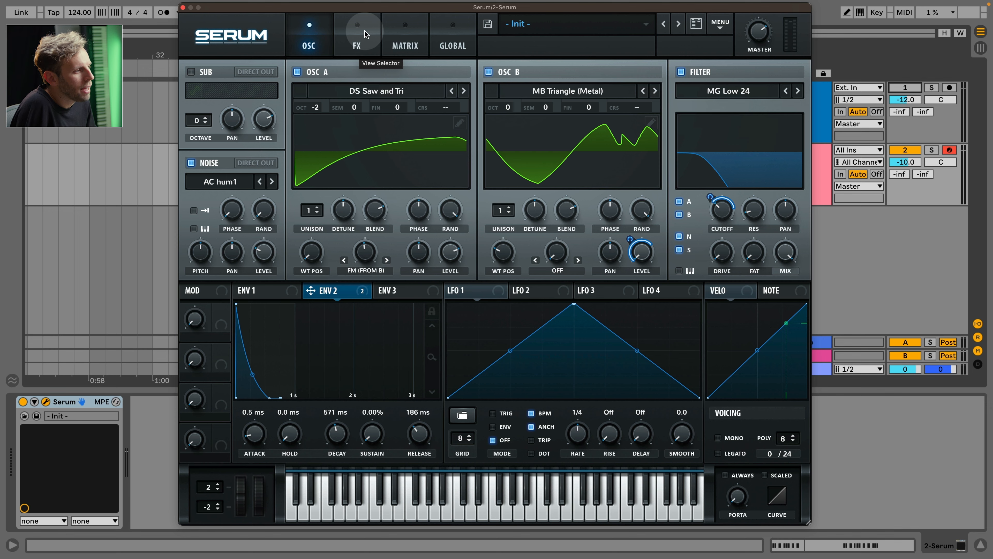
# Step: Enable Tube distortion and adjust its mix, then add a delay with the DubDelay preset and fine-tune its feedback
pyautogui.click(357, 35)
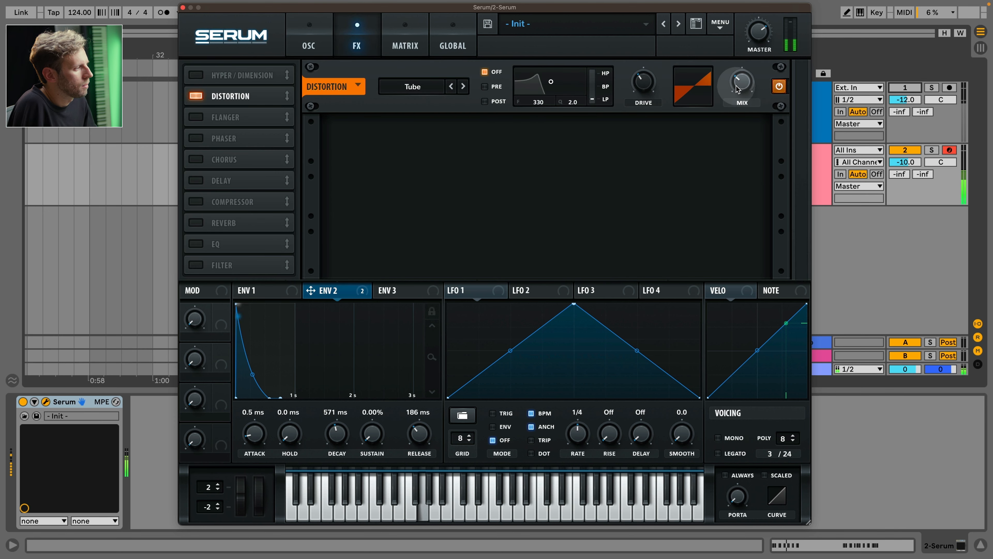
pyautogui.moveTo(738, 85); pyautogui.dragTo(739, 85)
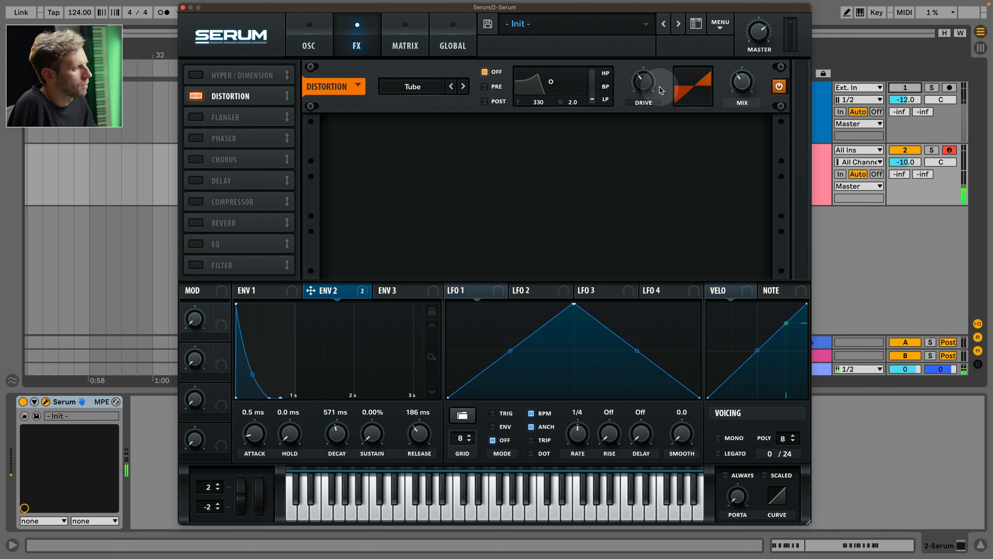
pyautogui.click(197, 181)
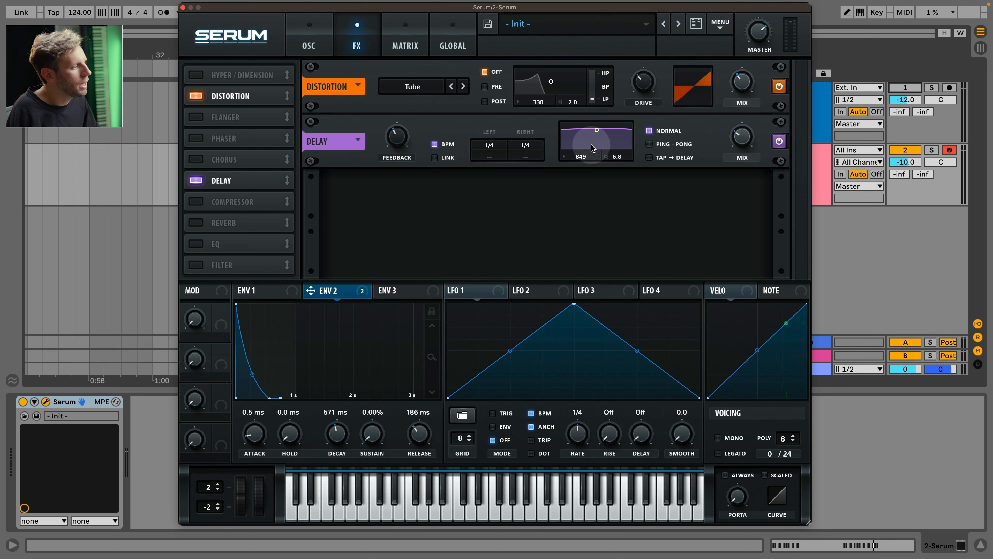
pyautogui.click(358, 140)
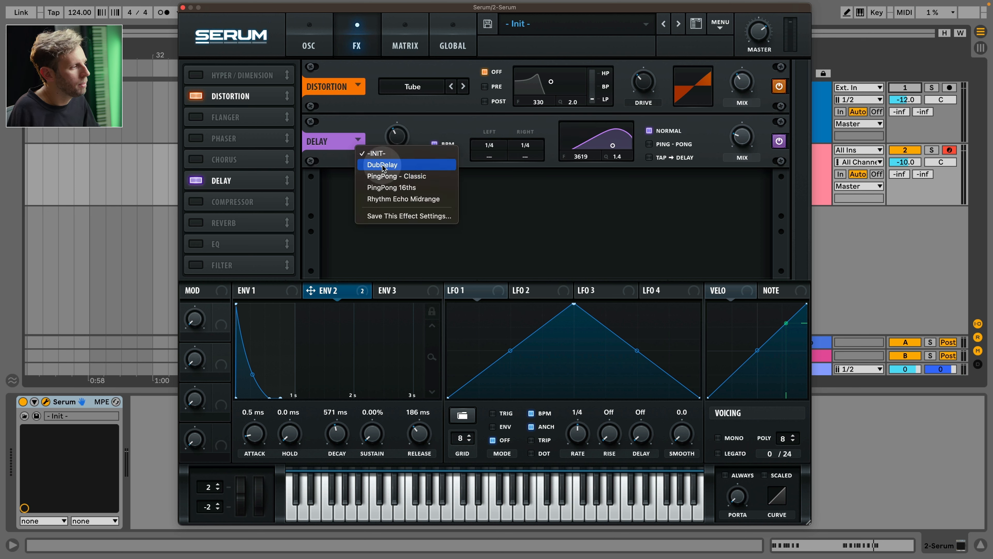
pyautogui.click(374, 165)
pyautogui.moveTo(740, 159)
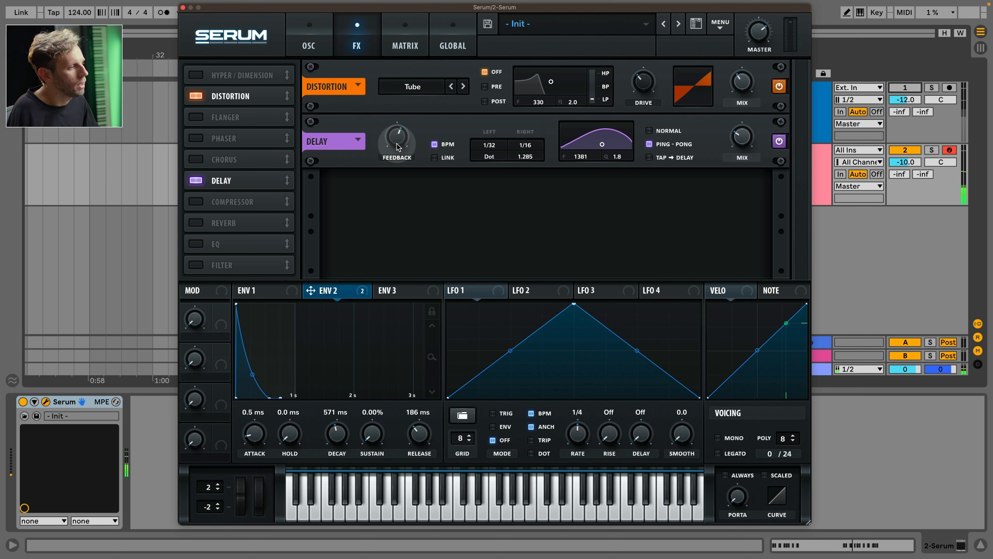
pyautogui.moveTo(397, 141); pyautogui.dragTo(398, 146)
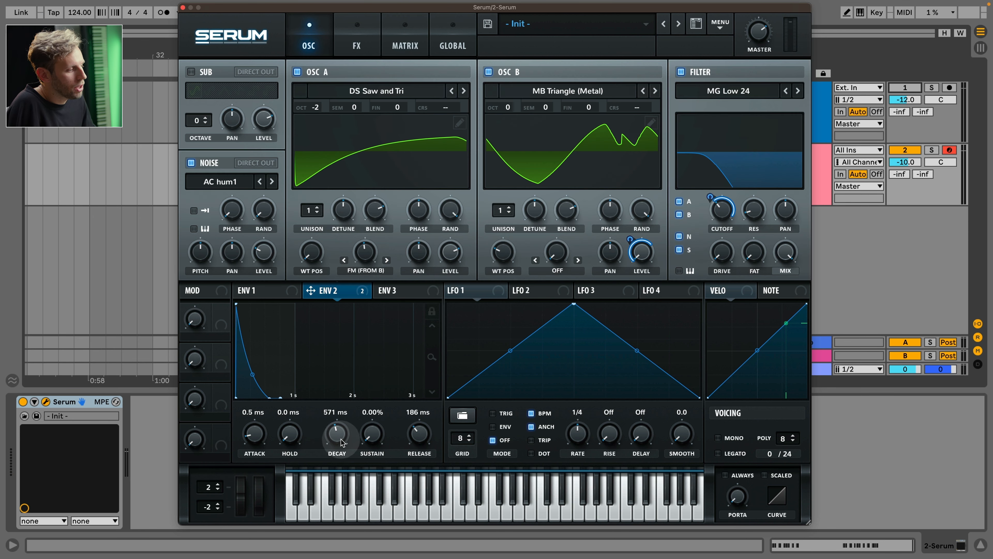
# Step: Sweep Env 2's decay time up and down while playing notes, and set it to 432 ms
pyautogui.scroll(5, 341, 443)
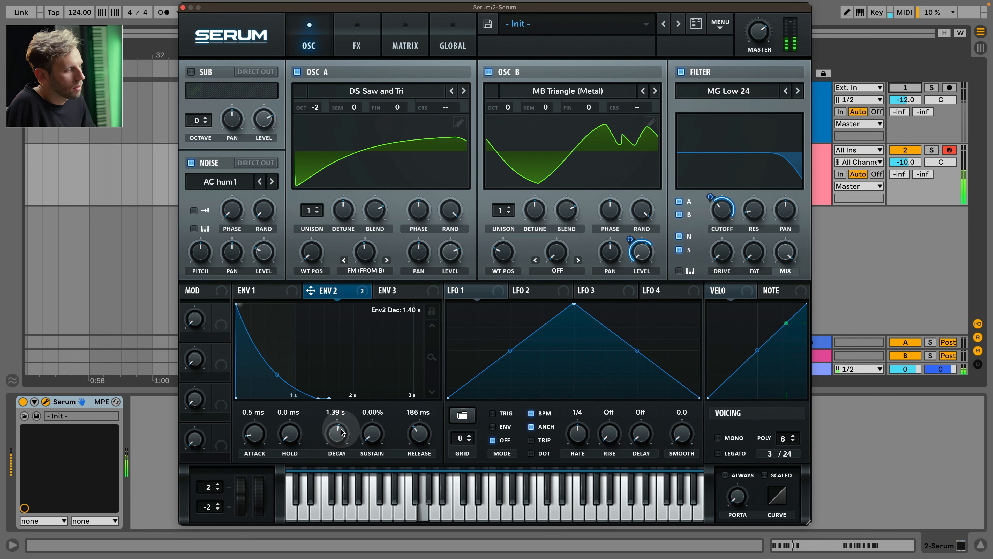
pyautogui.scroll(-5, 338, 442)
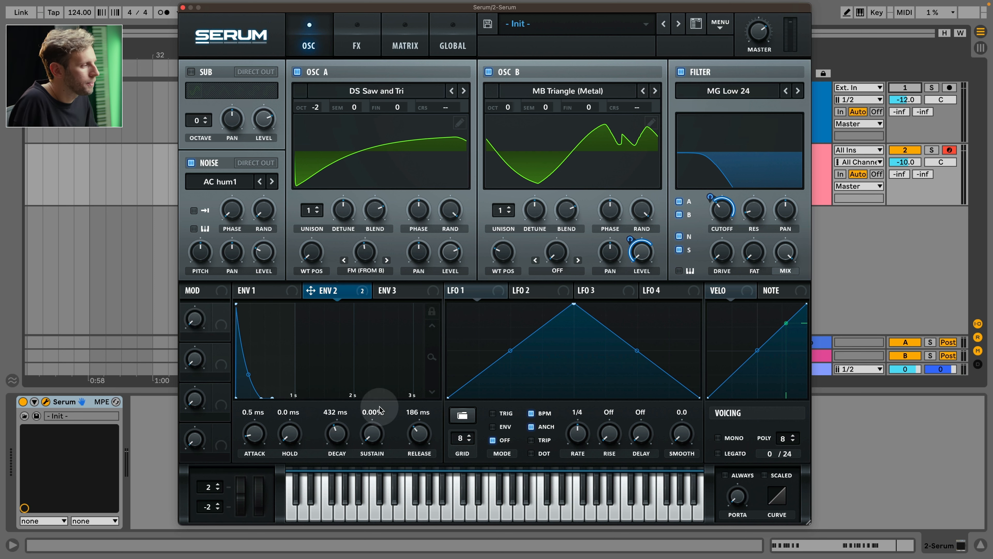
# Step: Add a Hall reverb, assign Env 2 to its mix, and set the base mix to about 3%
pyautogui.click(356, 45)
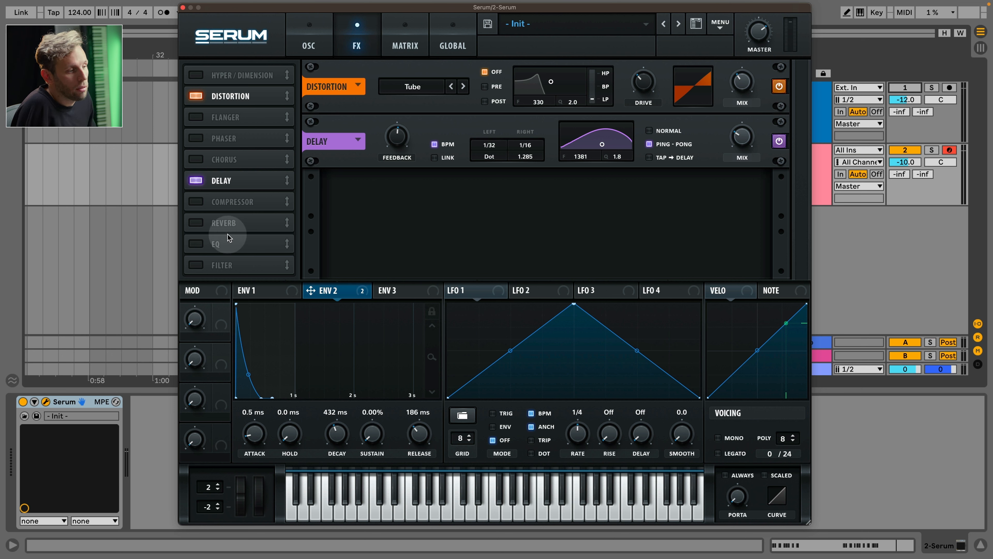
pyautogui.click(207, 226)
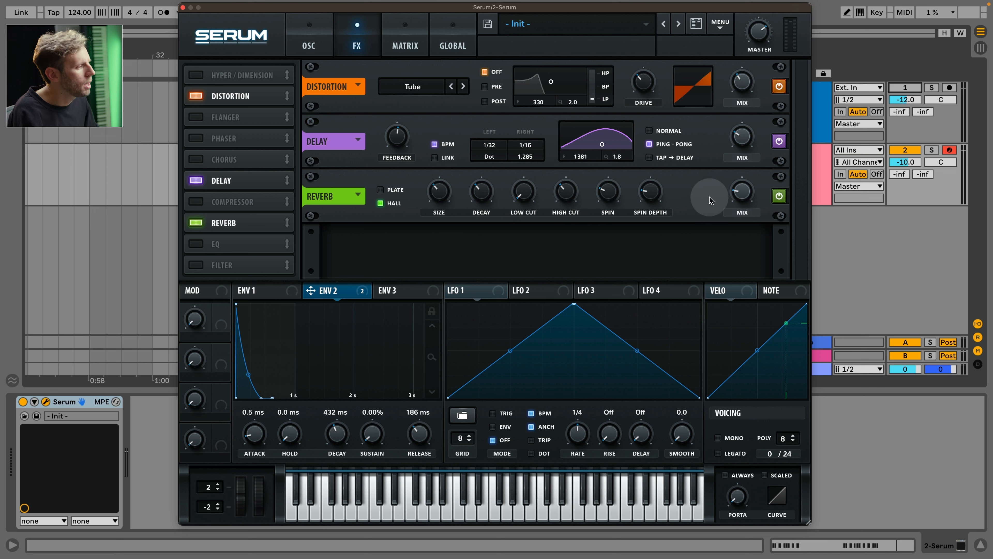
pyautogui.moveTo(736, 197)
pyautogui.mouseDown()
pyautogui.moveTo(706, 196)
pyautogui.moveTo(735, 204)
pyautogui.moveTo(745, 194)
pyautogui.mouseUp()
pyautogui.moveTo(310, 290); pyautogui.dragTo(746, 191)
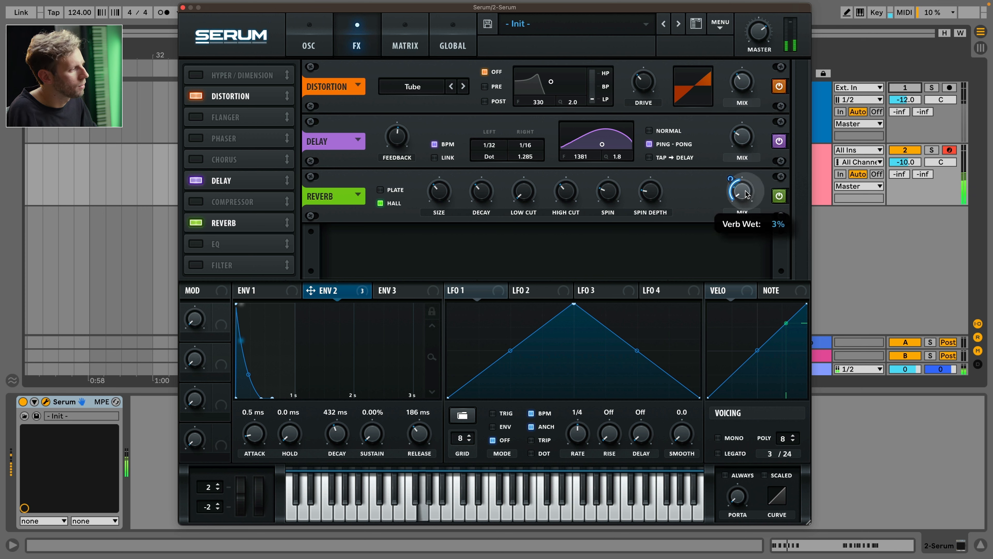
# Step: Enable the EQ, boost the high shelf slightly, and switch the low band to a peak with raised gain and frequency
pyautogui.click(195, 243)
pyautogui.click(250, 243)
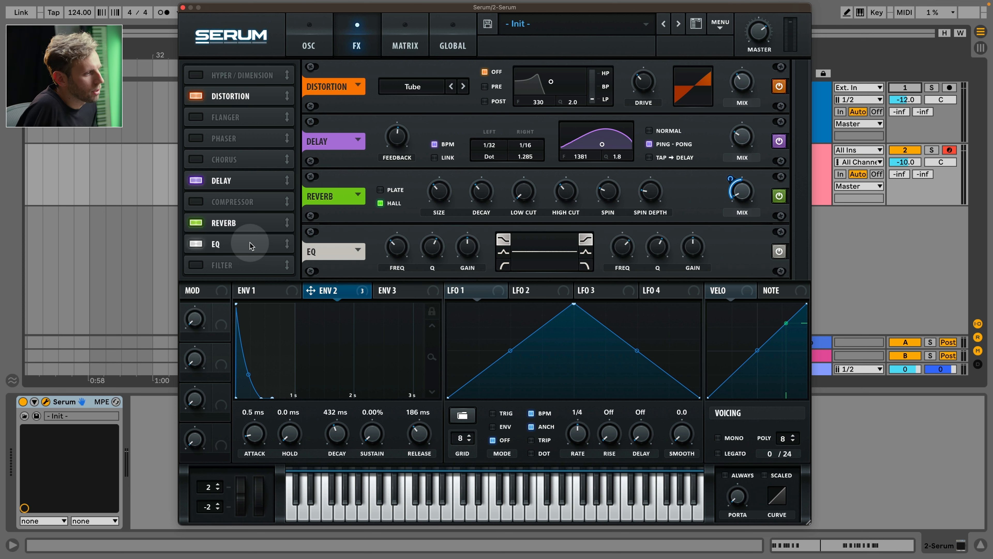
pyautogui.moveTo(687, 250); pyautogui.dragTo(655, 249)
pyautogui.click(504, 252)
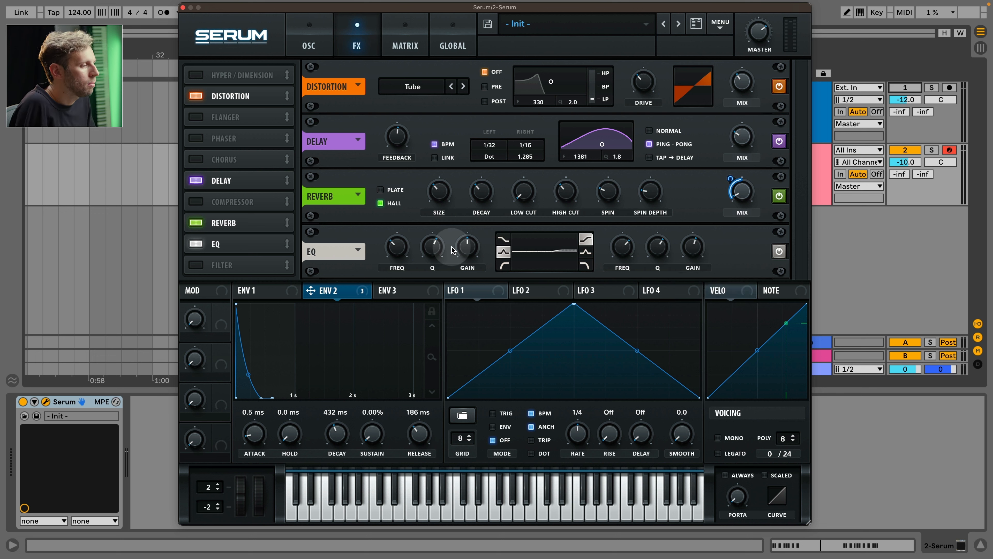
pyautogui.moveTo(463, 251); pyautogui.dragTo(463, 246)
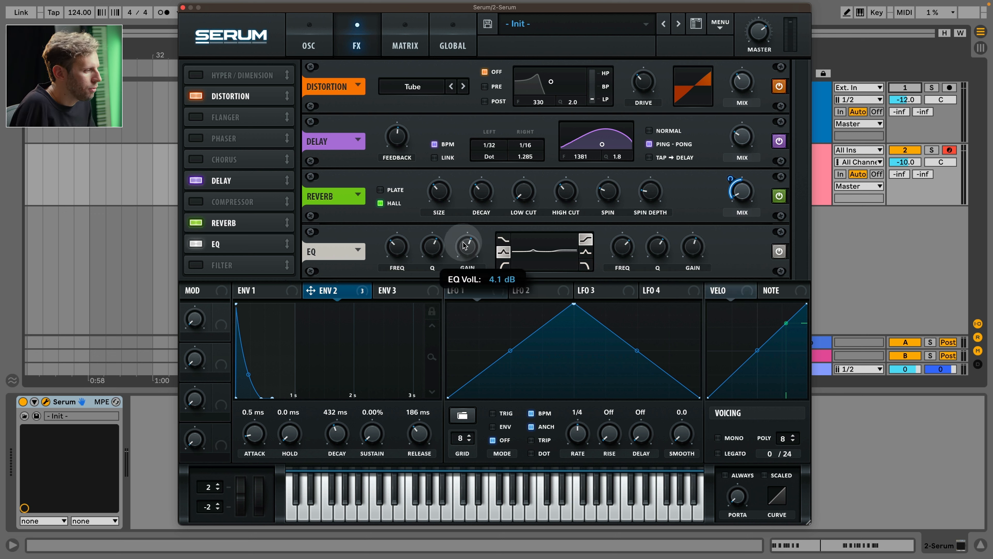
pyautogui.moveTo(403, 250); pyautogui.dragTo(404, 246)
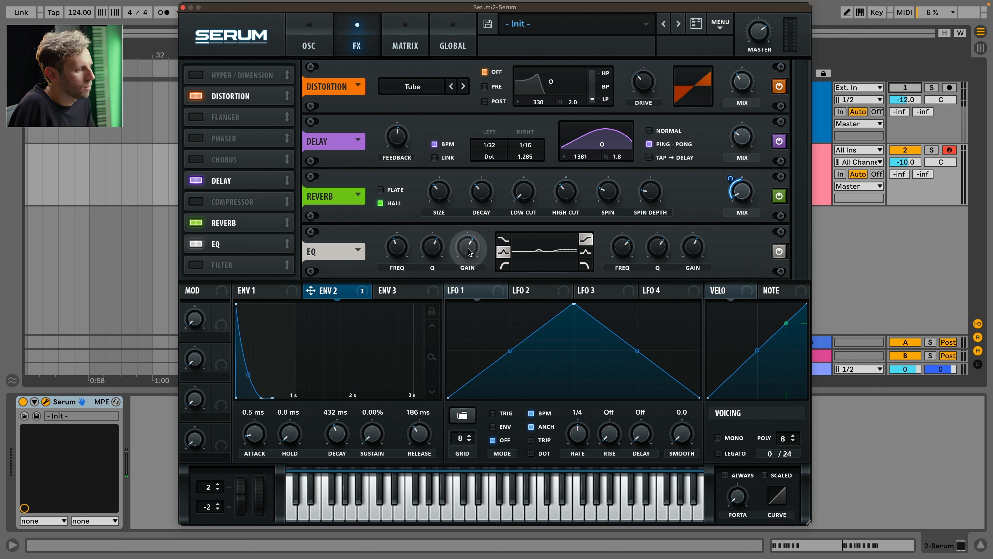
pyautogui.moveTo(468, 250); pyautogui.dragTo(469, 246)
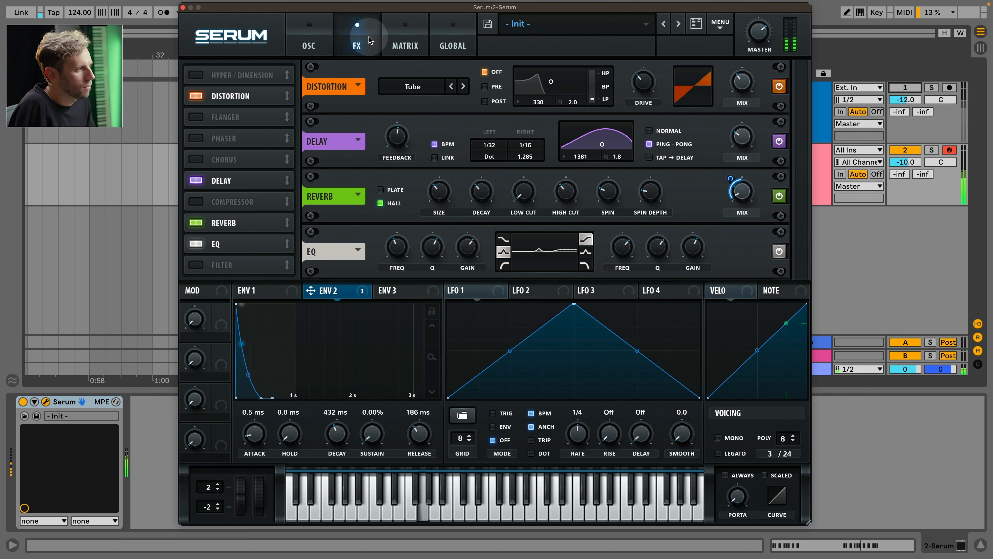
# Step: Raise oscillator B's wavetable position in the oscillator view and play the loop to audition the lead with the bass
pyautogui.click(309, 36)
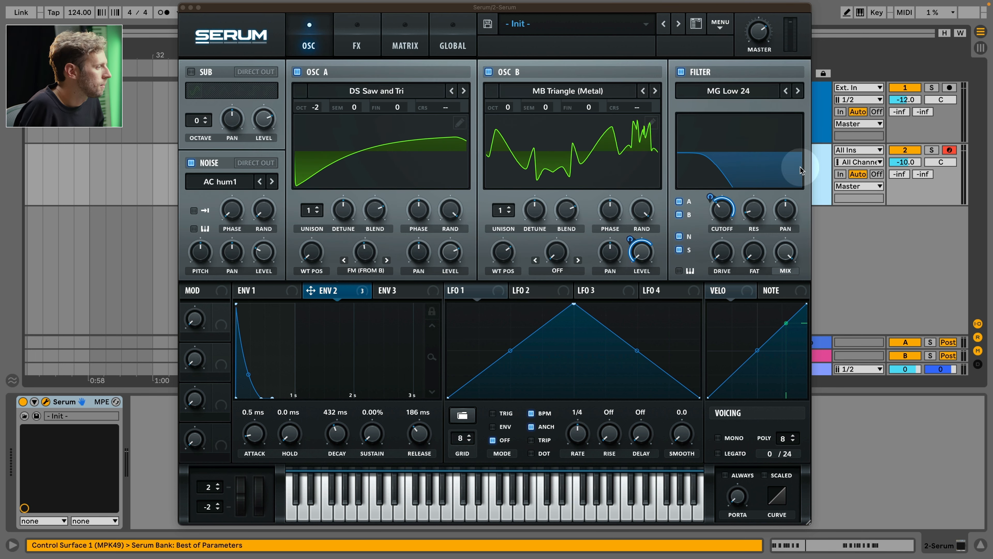
pyautogui.press('space')
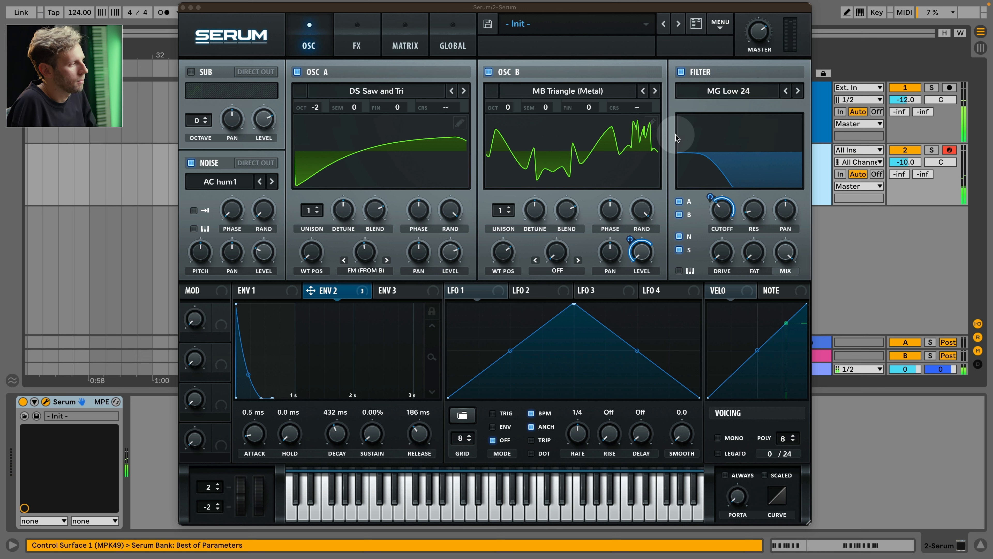
pyautogui.moveTo(903, 164); pyautogui.dragTo(903, 158)
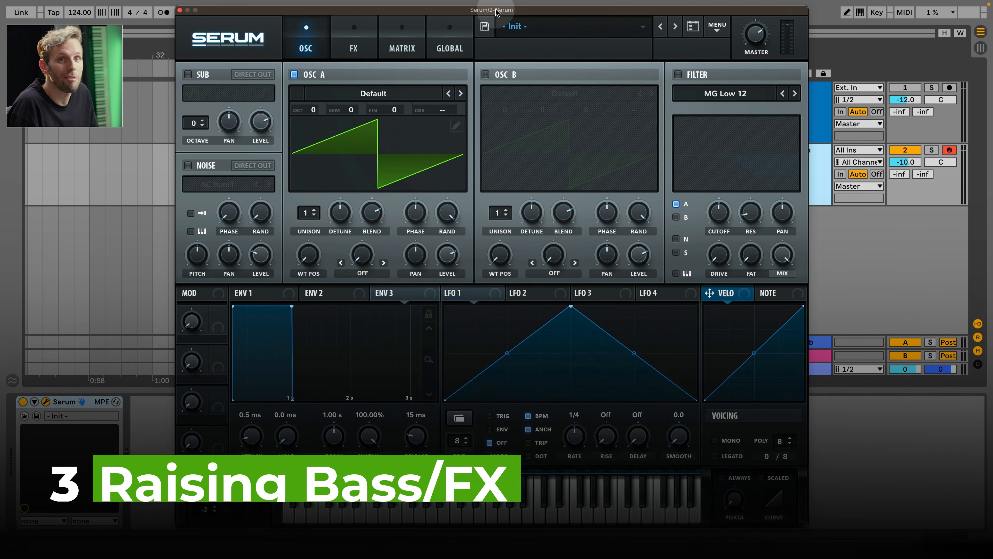
# Step: Load the analog Basic Shapes wavetable into oscillator A of the new Init patch, using its saw shape, and set its octave to -1
pyautogui.moveTo(496, 13); pyautogui.dragTo(494, 10)
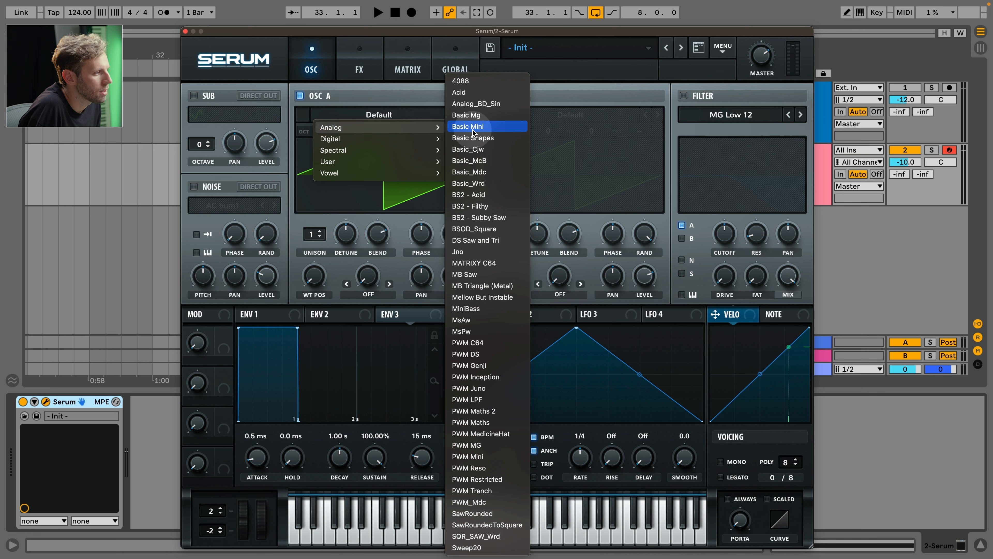
pyautogui.click(470, 136)
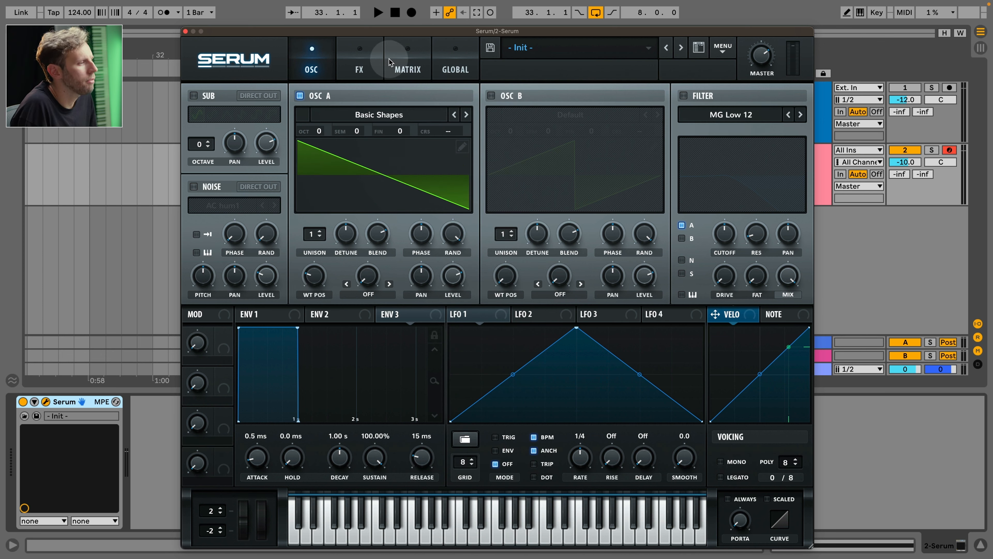
pyautogui.moveTo(318, 131); pyautogui.dragTo(316, 162)
pyautogui.press('space')
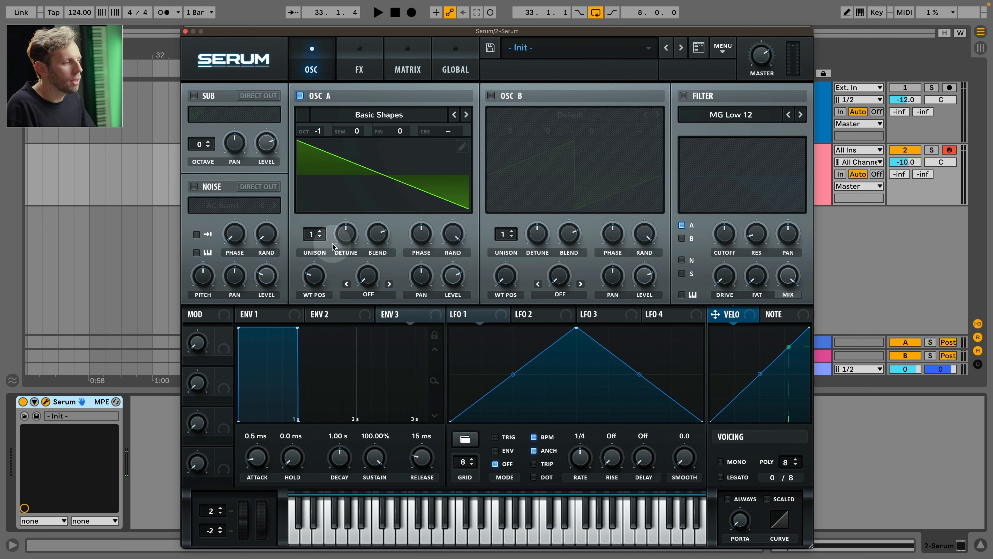
# Step: Set oscillator A to 4 unison voices and reduce its detune, playing the loop to audition the sound
pyautogui.click(320, 233)
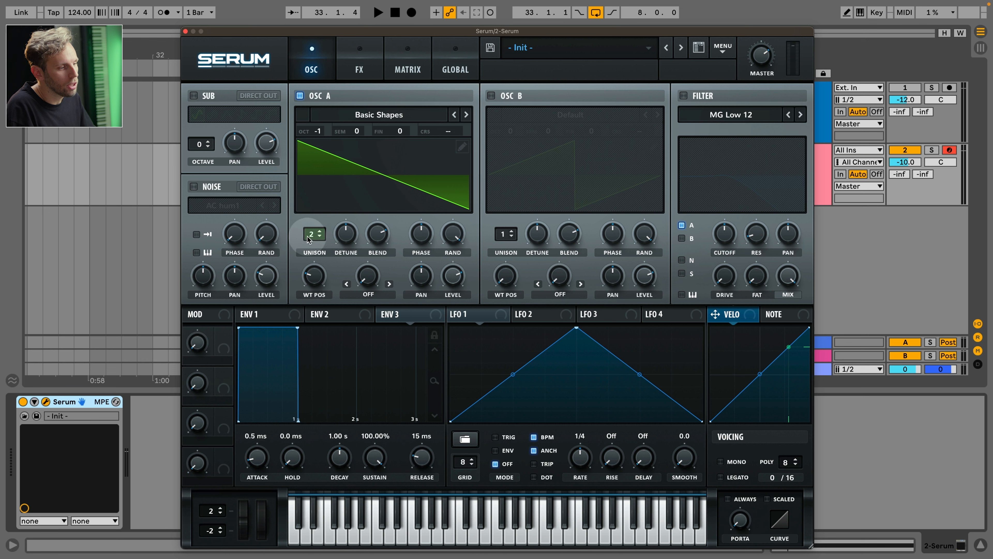
pyautogui.click(321, 233)
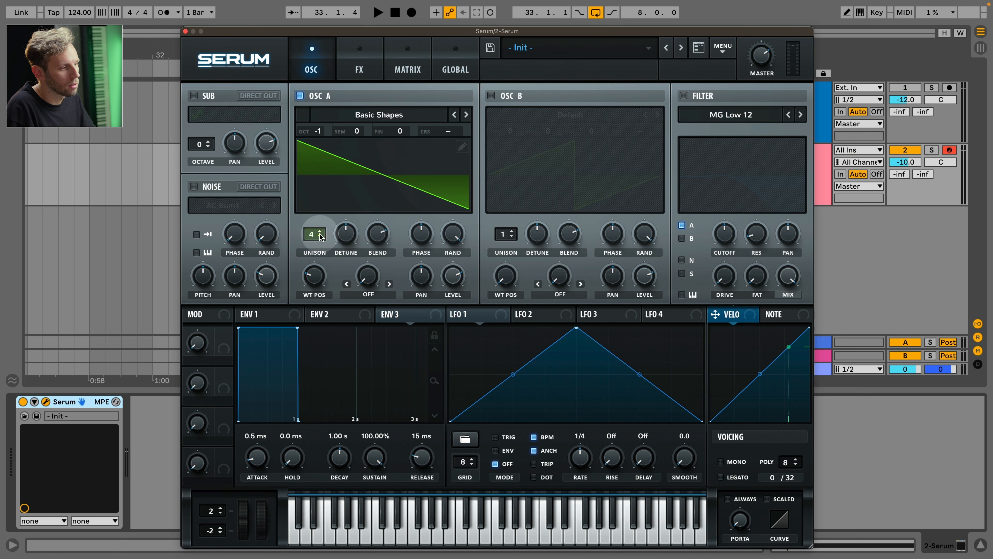
pyautogui.press('space')
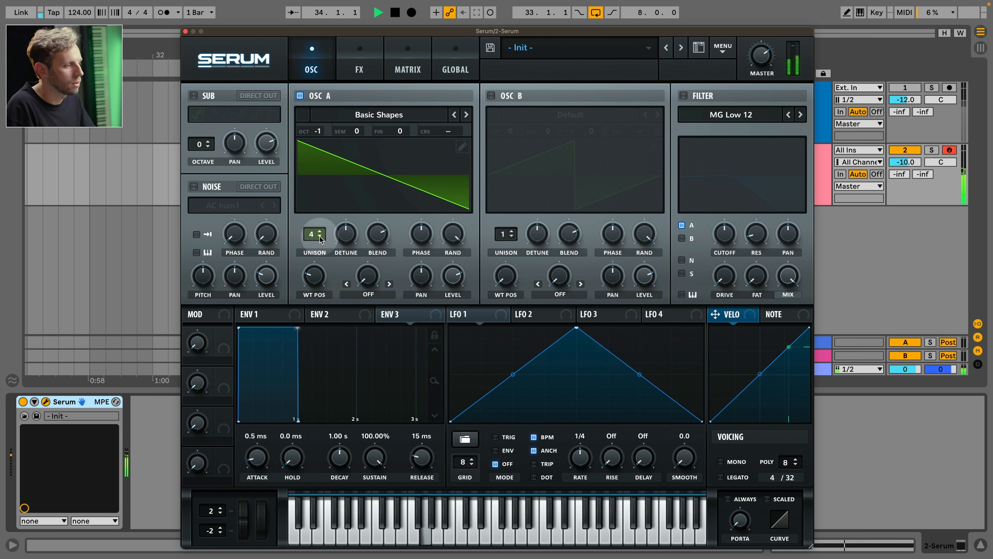
pyautogui.press('space')
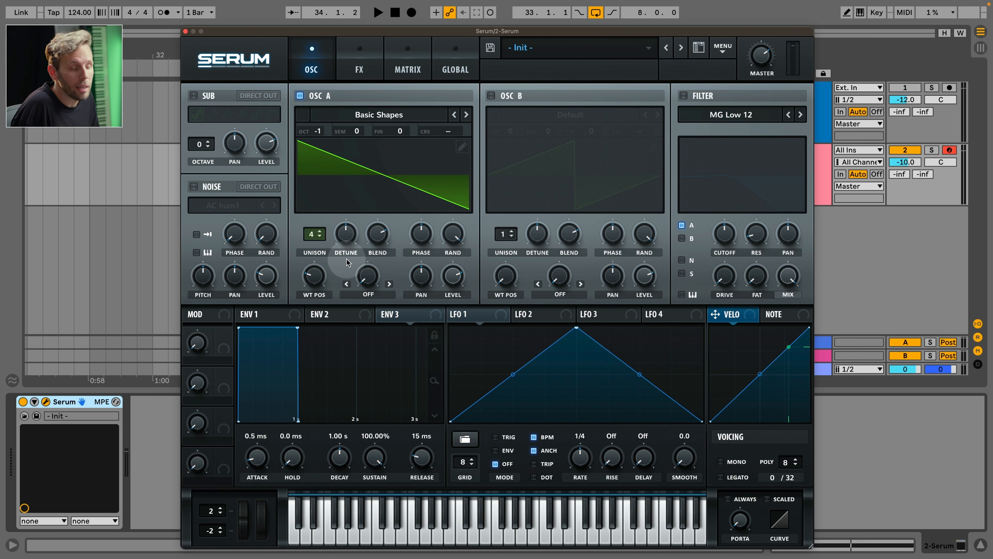
pyautogui.click(348, 233)
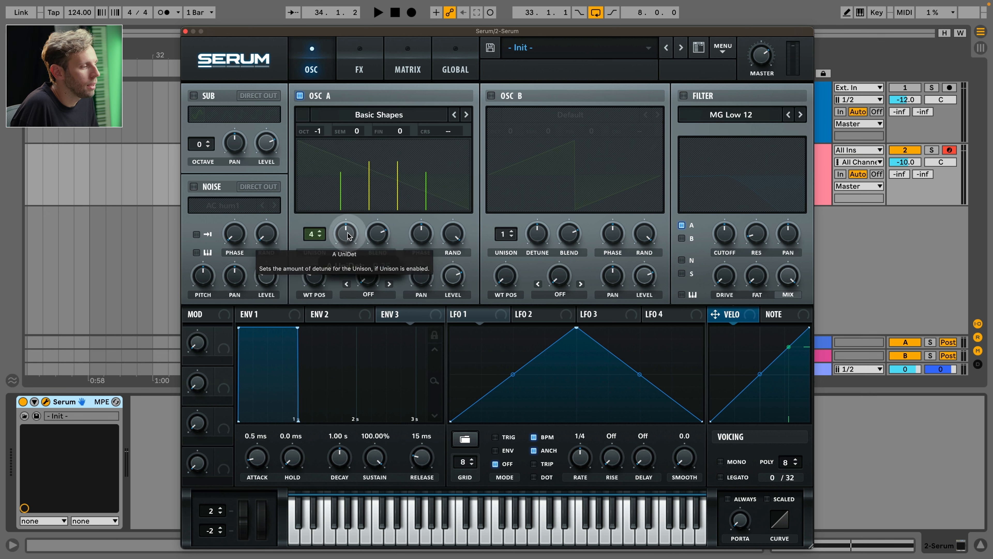
pyautogui.moveTo(350, 235)
pyautogui.mouseDown()
pyautogui.moveTo(364, 133)
pyautogui.moveTo(354, 264)
pyautogui.moveTo(356, 233)
pyautogui.moveTo(356, 252)
pyautogui.mouseUp()
pyautogui.press('space')
pyautogui.press('space')
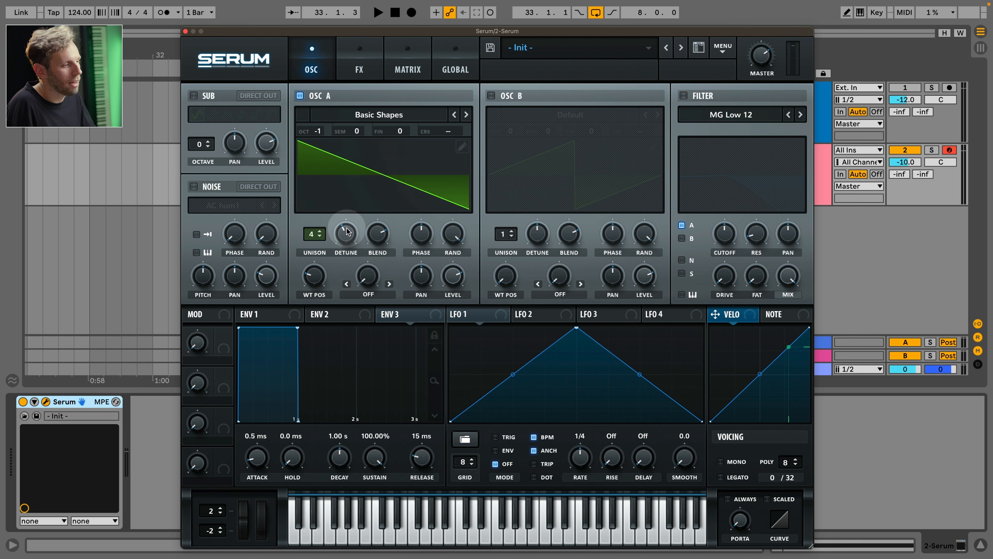
# Step: Enable oscillator B with the analog Basic_Cjw wavetable and raise its wavetable position past the midpoint
pyautogui.click(492, 96)
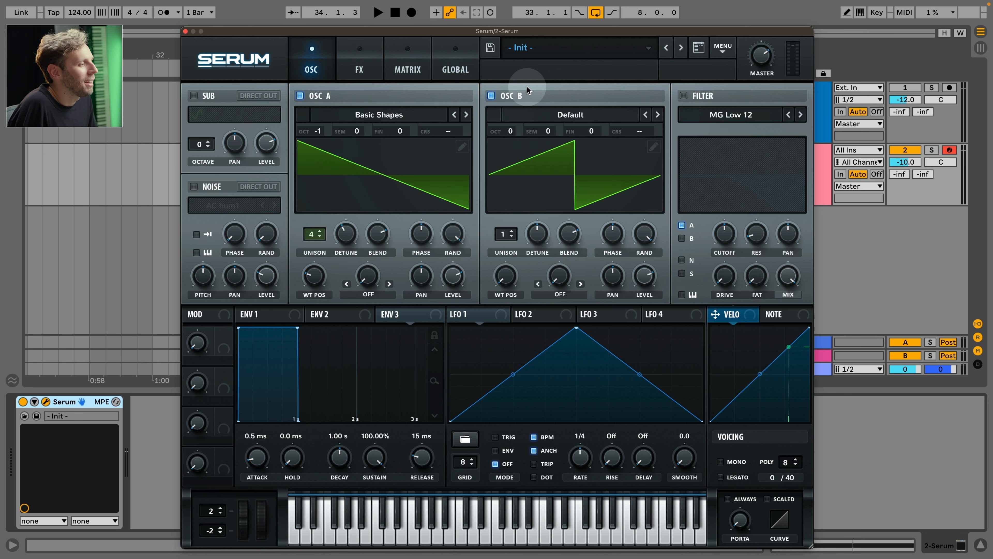
pyautogui.click(509, 116)
pyautogui.moveTo(524, 127)
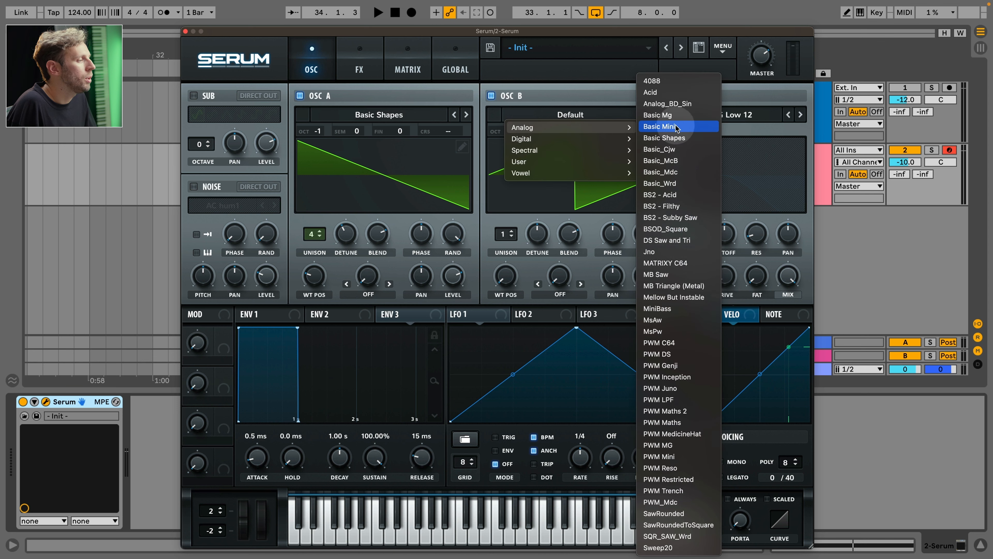
pyautogui.click(686, 150)
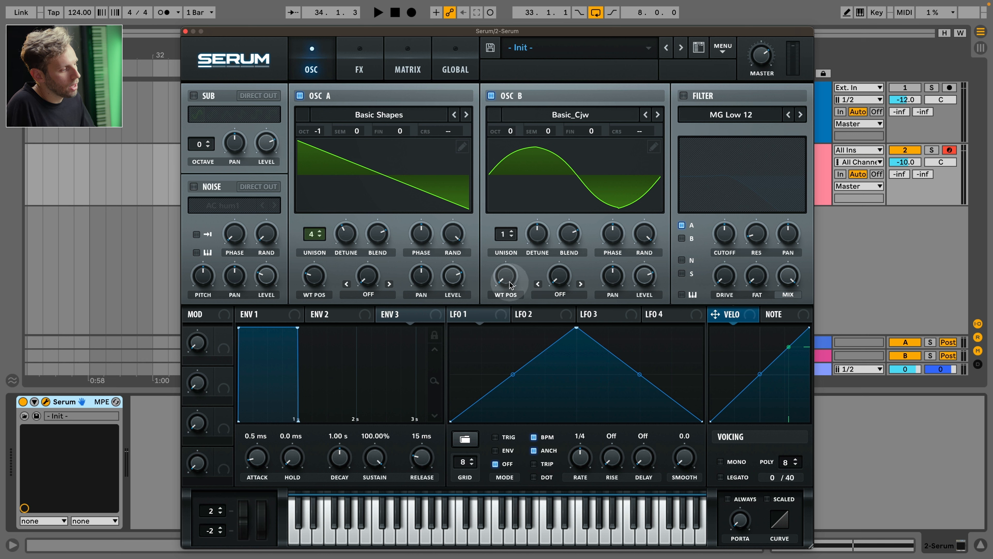
pyautogui.moveTo(510, 285); pyautogui.dragTo(509, 215)
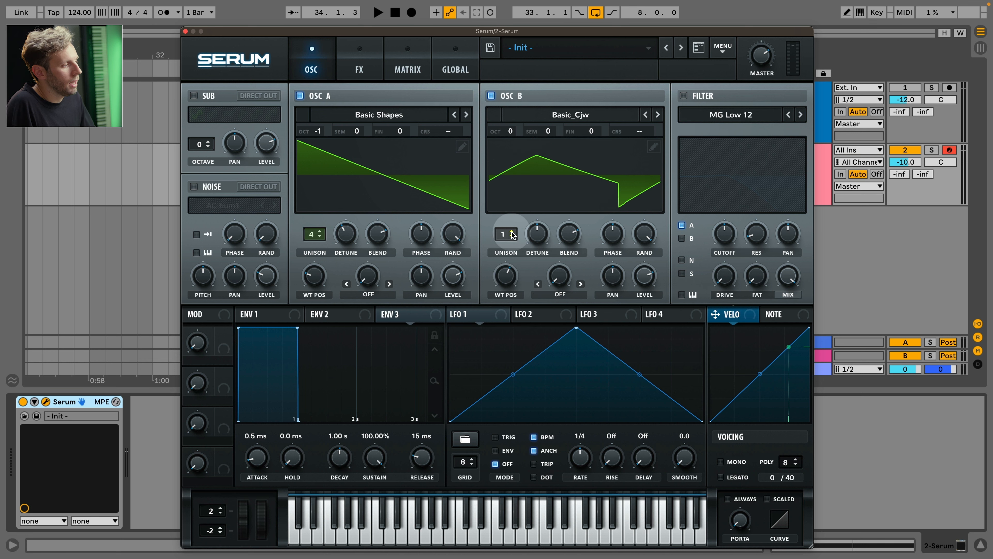
# Step: Set oscillator B to 5 unison voices and octave -2
pyautogui.click(512, 232)
pyautogui.click(512, 231)
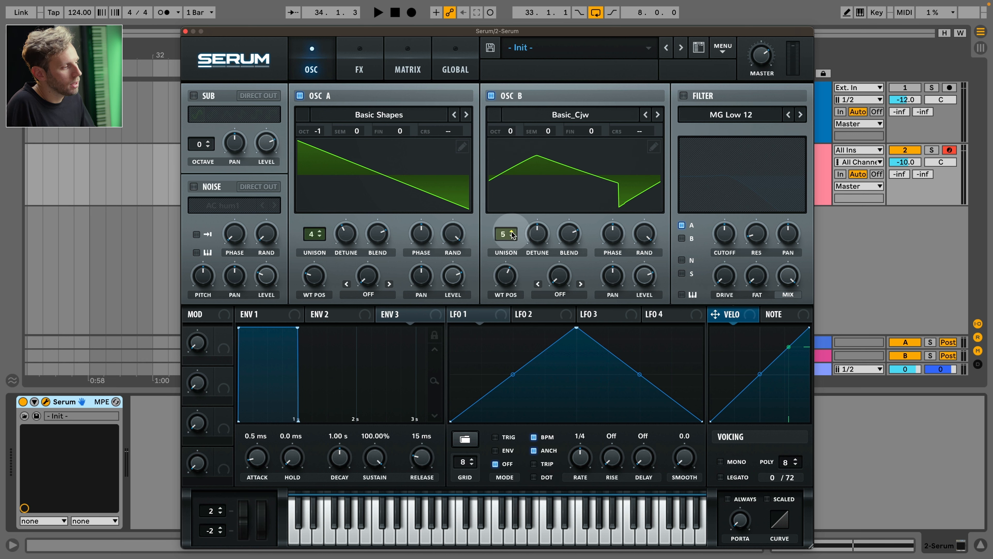
pyautogui.moveTo(510, 132); pyautogui.dragTo(510, 151)
# Step: Fine-tune oscillator B's wavetable position while playing the loop, and enable the sine sub oscillator at octave -2
pyautogui.press('space')
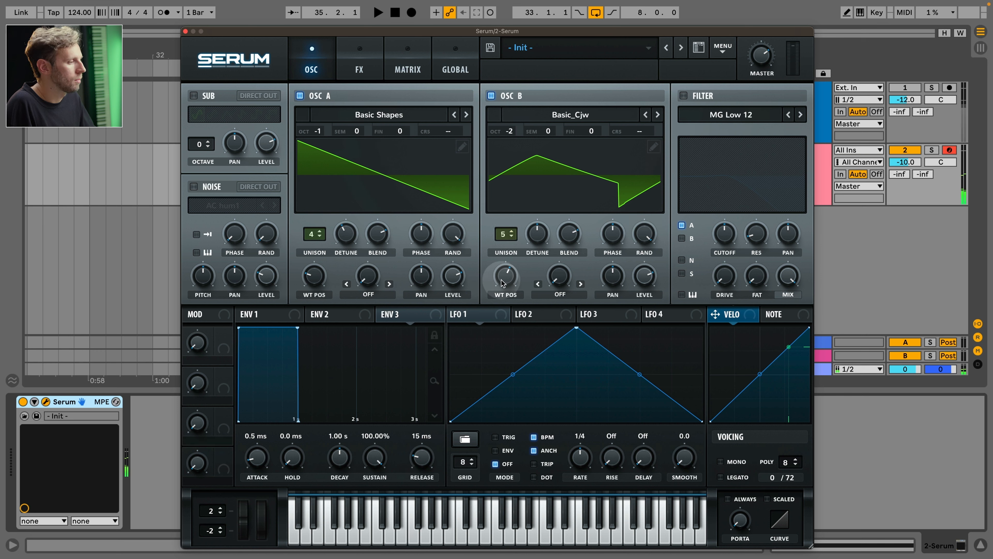
pyautogui.moveTo(505, 281)
pyautogui.mouseDown()
pyautogui.moveTo(504, 307)
pyautogui.moveTo(505, 290)
pyautogui.mouseUp()
pyautogui.press('space')
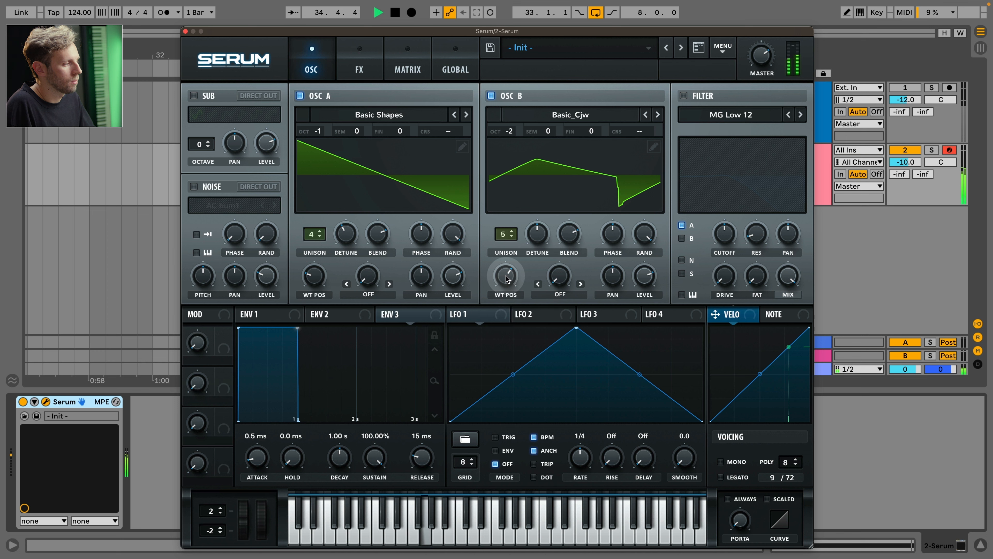
pyautogui.click(195, 97)
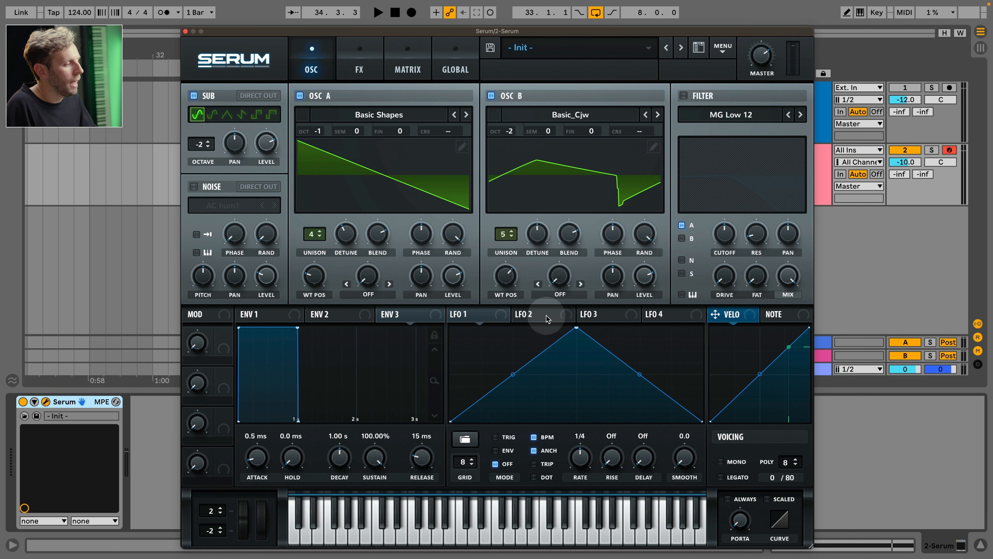
# Step: Lower oscillator B's wavetable position and assign LFO 2 to modulate it
pyautogui.click(546, 315)
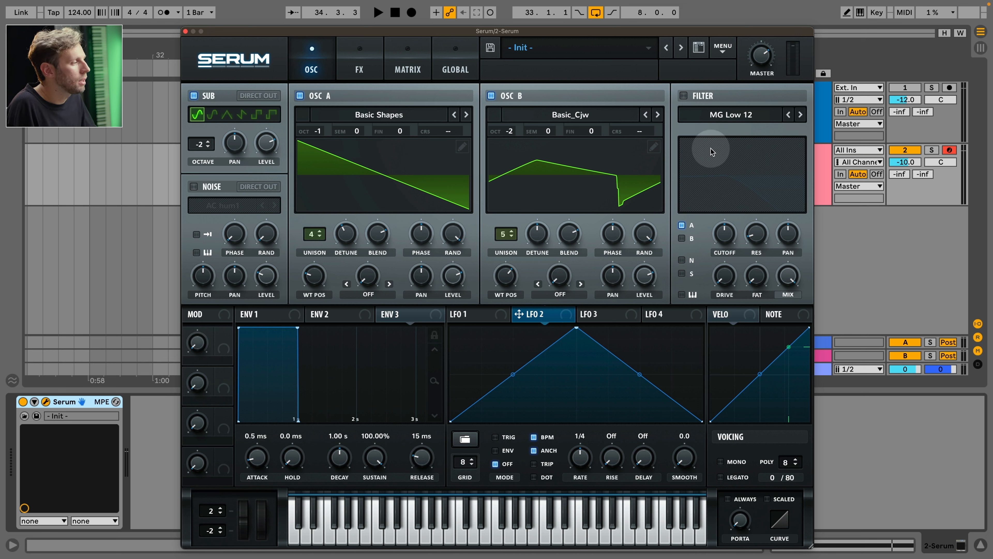
pyautogui.moveTo(517, 285); pyautogui.dragTo(515, 309)
pyautogui.moveTo(573, 323); pyautogui.dragTo(506, 277)
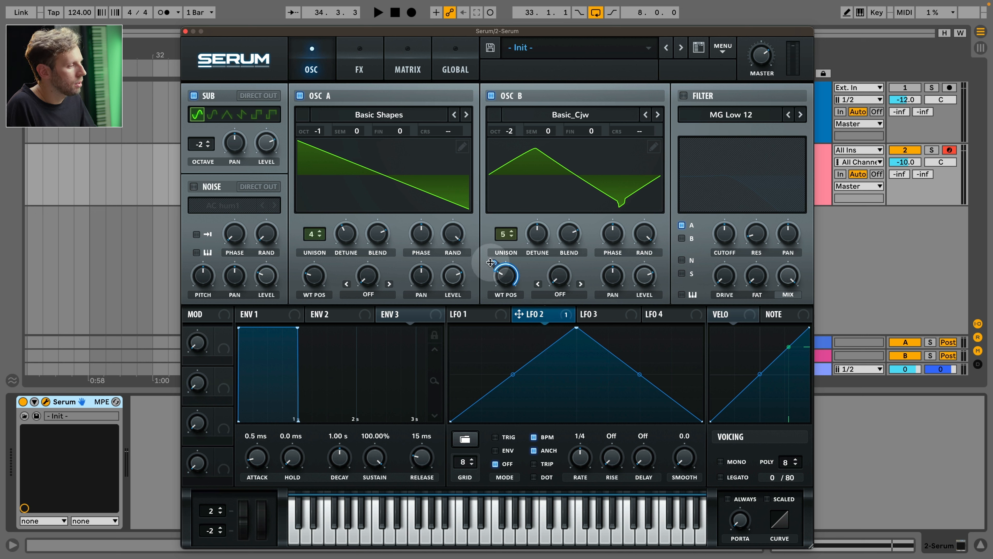
# Step: Unsync LFO 2 from the BPM and, with the loop playing, set its rate to 0.9 Hz
pyautogui.click(535, 437)
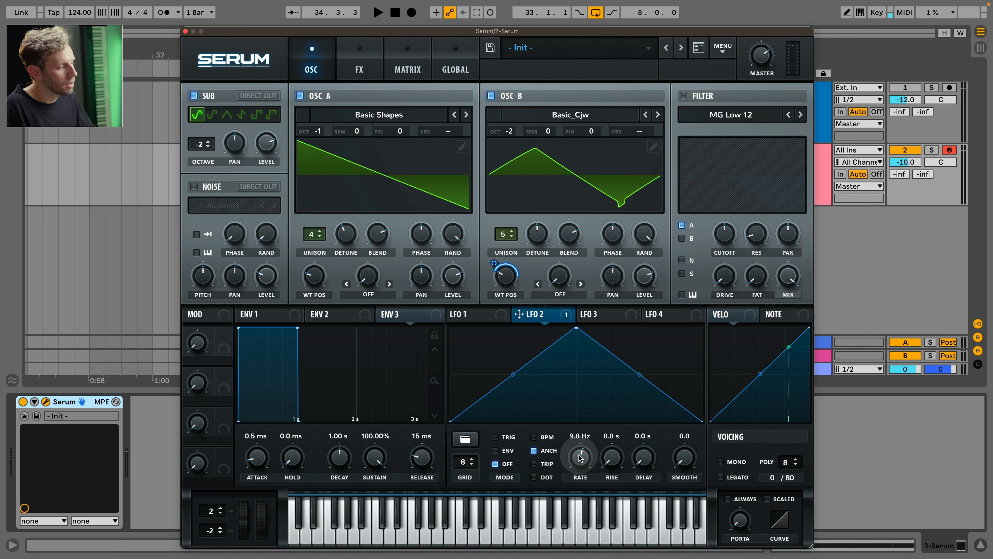
pyautogui.moveTo(581, 454); pyautogui.dragTo(581, 475)
pyautogui.press('space')
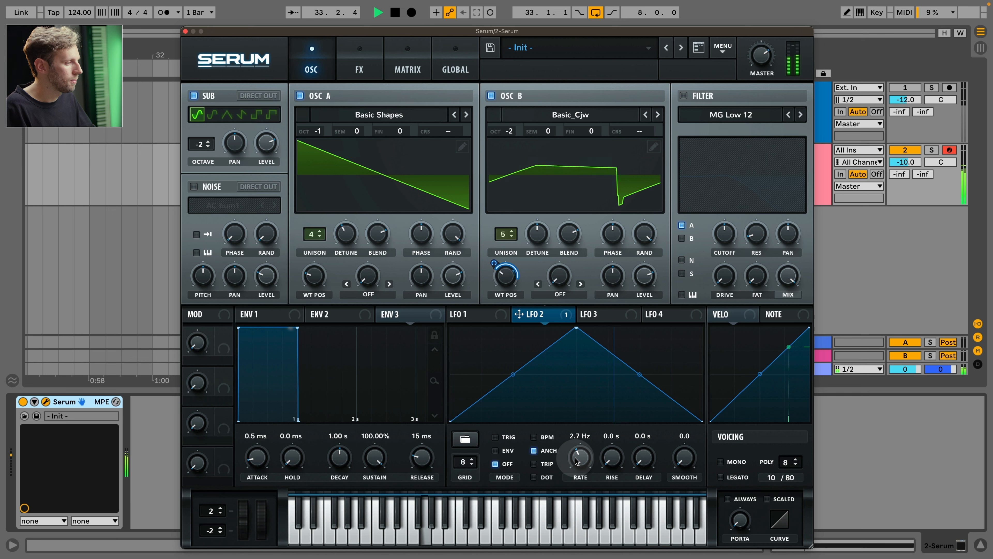
pyautogui.scroll(3, 579, 460)
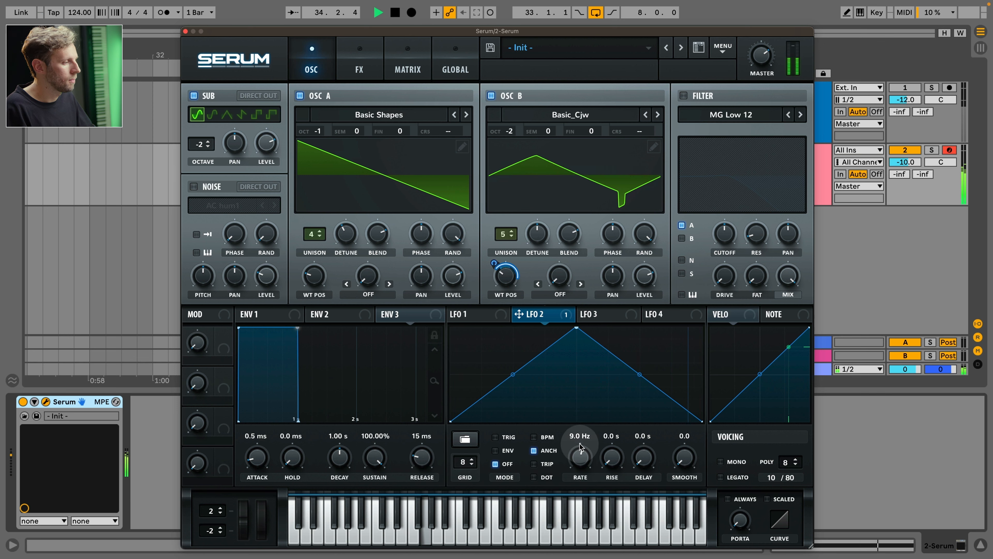
pyautogui.moveTo(577, 457); pyautogui.dragTo(577, 464)
pyautogui.press('space')
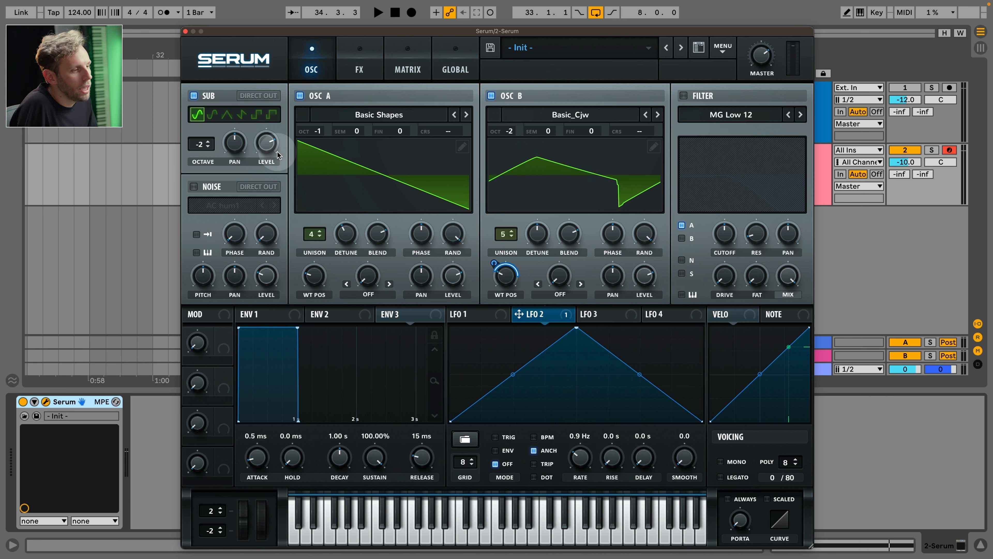
# Step: Enable the filter as MG Low 24 and route oscillator B, the noise and the sub through it
pyautogui.click(684, 96)
pyautogui.click(801, 114)
pyautogui.click(681, 238)
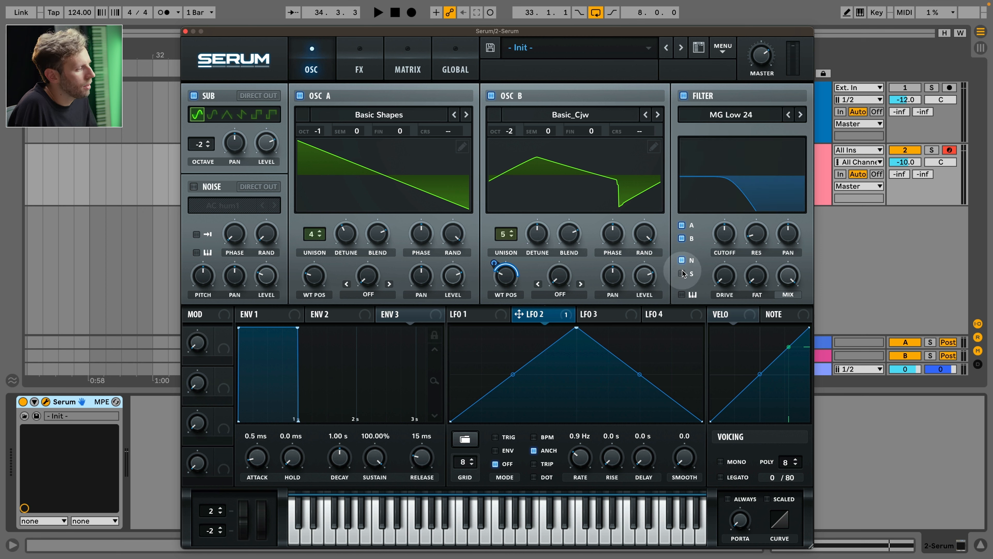
# Step: Lower the filter cutoff to its minimum, trying a cutoff sweep while the loop plays
pyautogui.moveTo(724, 235); pyautogui.dragTo(724, 281)
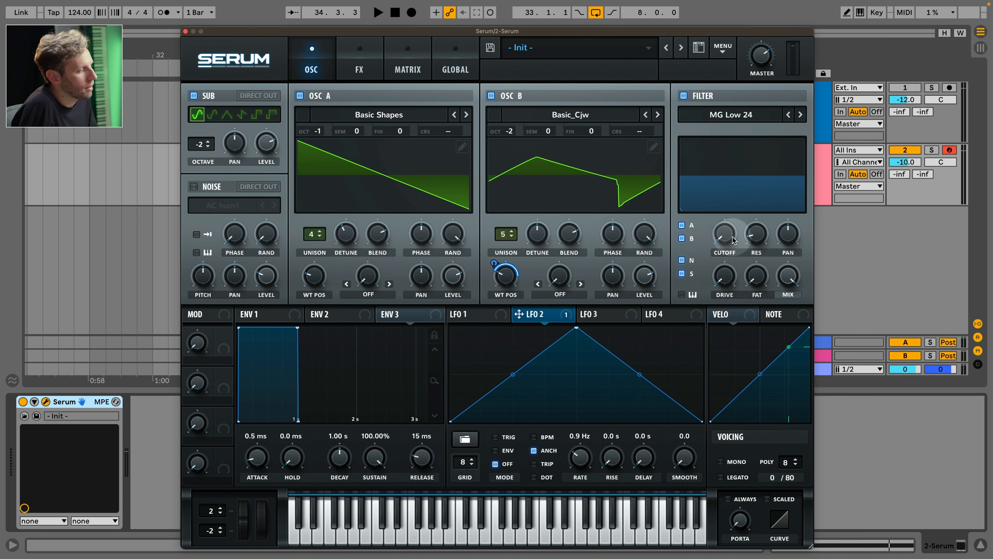
pyautogui.press('space')
pyautogui.moveTo(732, 234); pyautogui.dragTo(700, 284)
pyautogui.press('space')
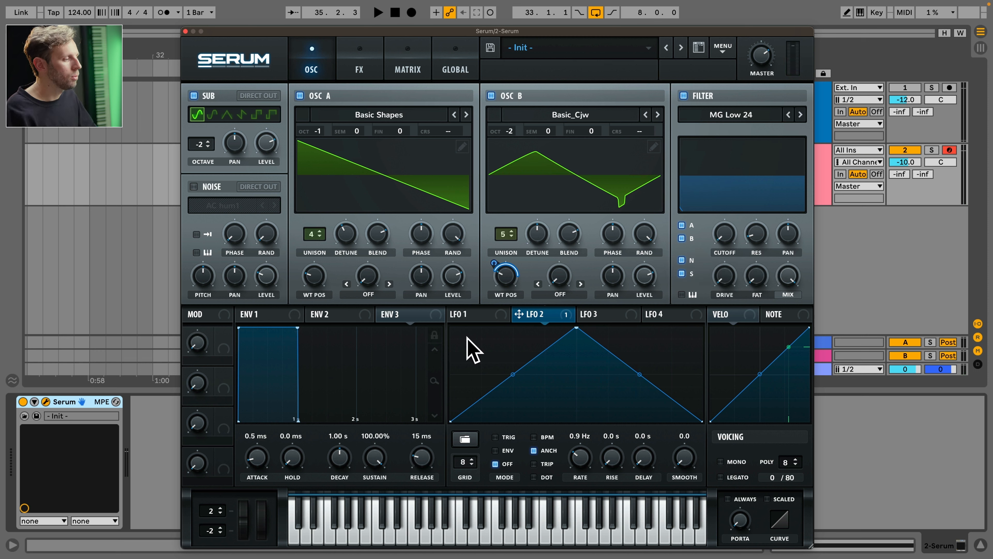
# Step: Assign LFO 1 to the filter cutoff with a slightly raised base value, and reshape the LFO into a rising ramp
pyautogui.click(471, 314)
pyautogui.moveTo(717, 242); pyautogui.dragTo(726, 234)
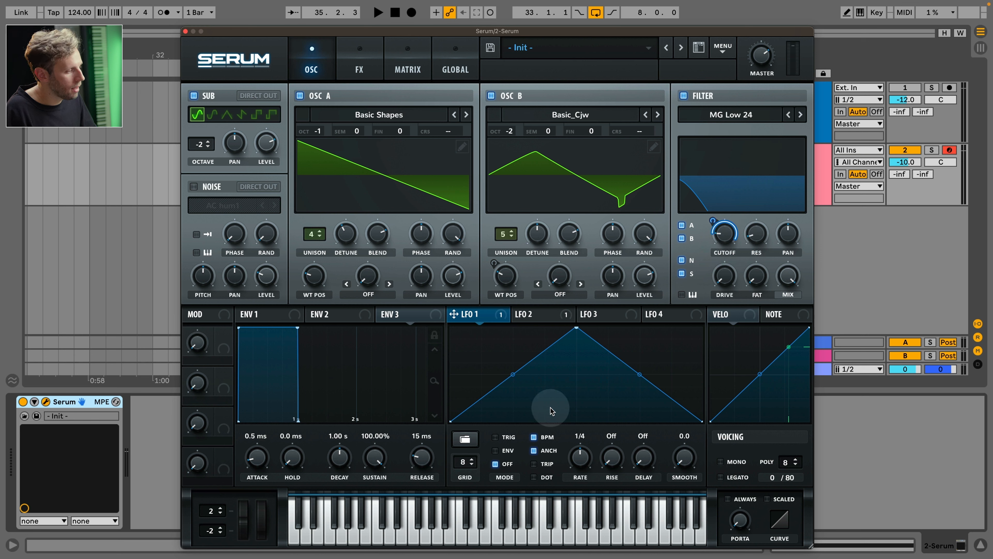
pyautogui.moveTo(577, 328); pyautogui.dragTo(709, 306)
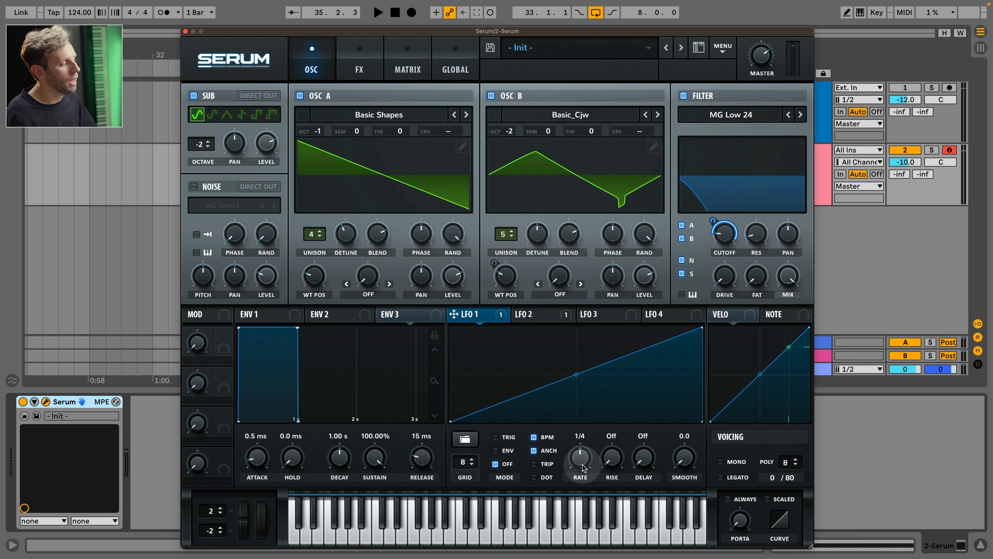
# Step: Set LFO 1's rate to 2 bars and play the loop to audition the rising filter sweep
pyautogui.moveTo(583, 465); pyautogui.dragTo(581, 480)
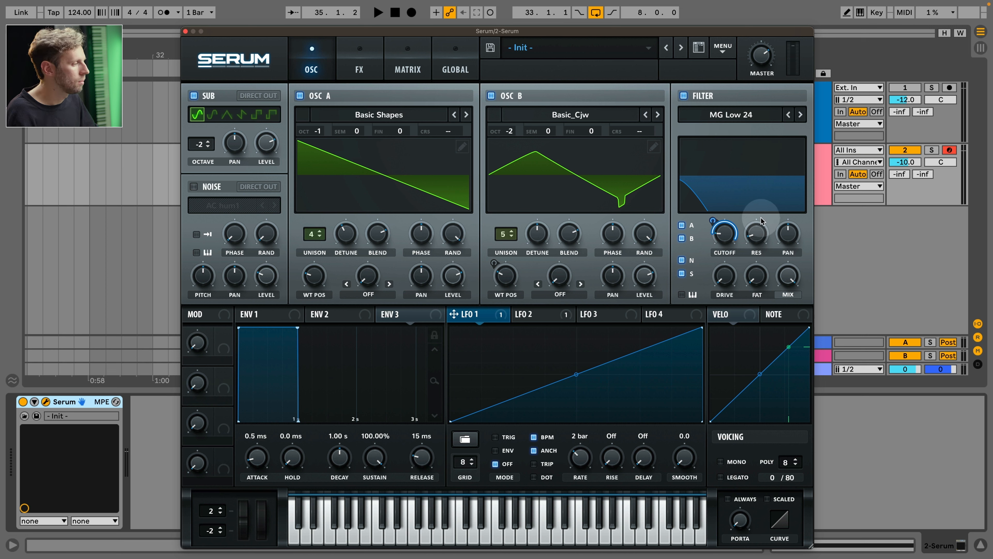
pyautogui.press('space')
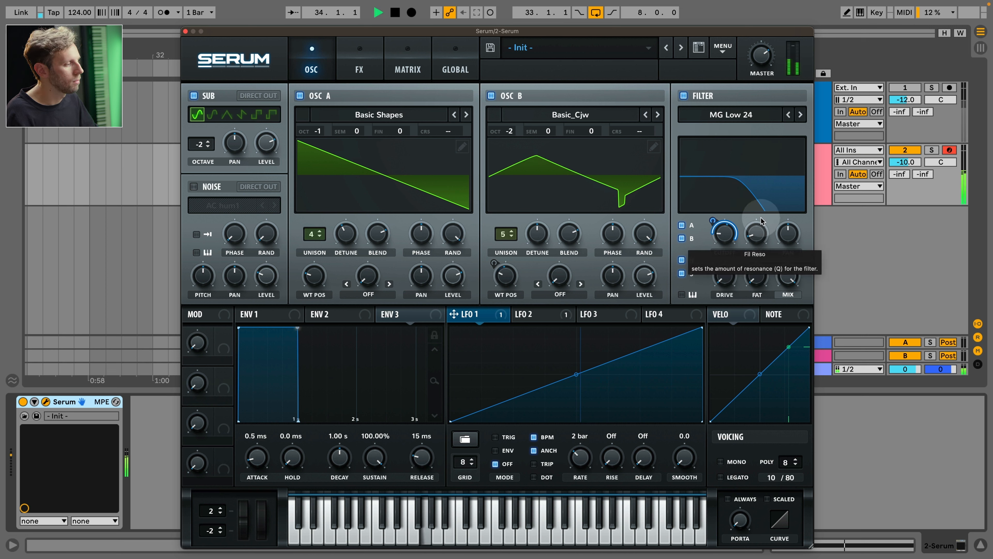
pyautogui.press('space')
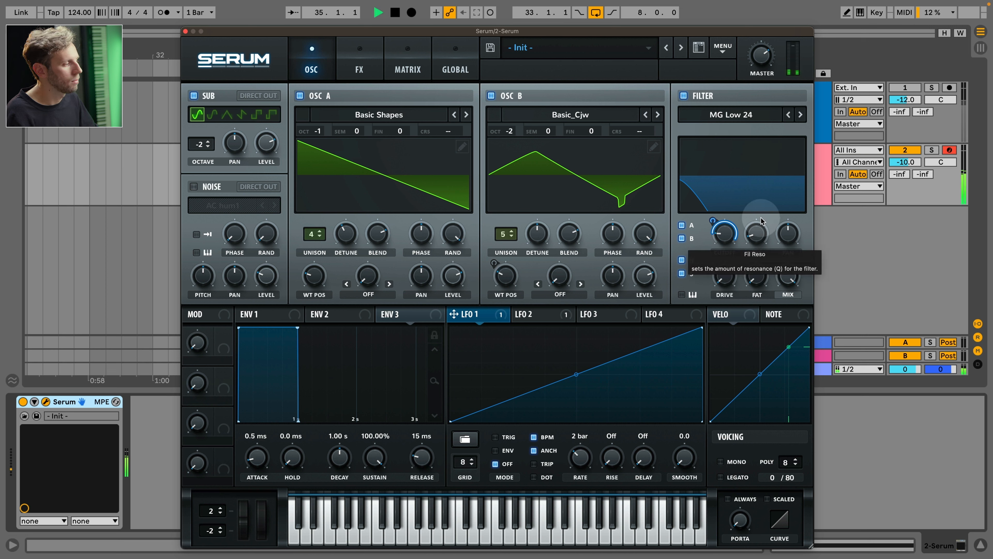
# Step: Enable the Hyper/Dimension effect and set the Hyper mix to about 19%
pyautogui.click(46, 402)
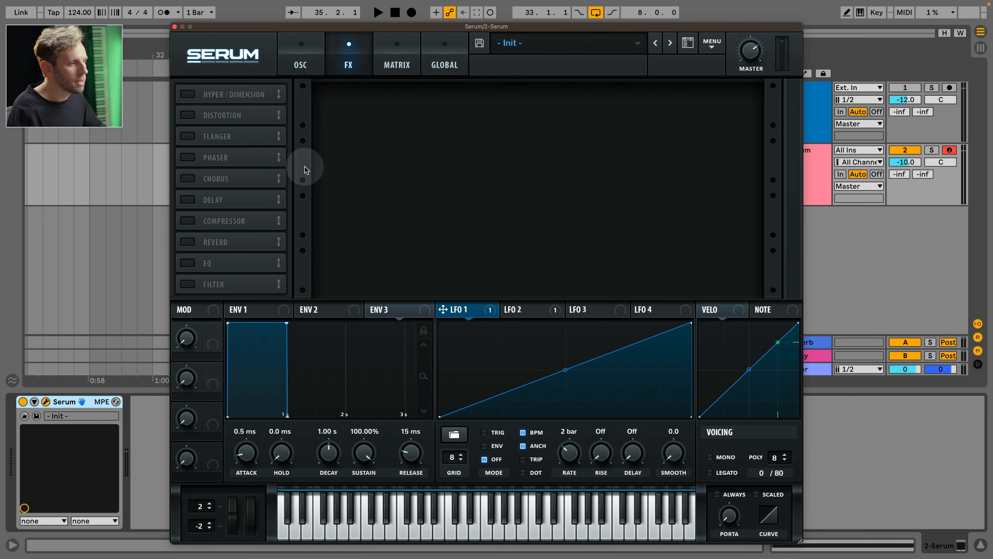
pyautogui.click(194, 95)
pyautogui.moveTo(568, 99); pyautogui.dragTo(568, 103)
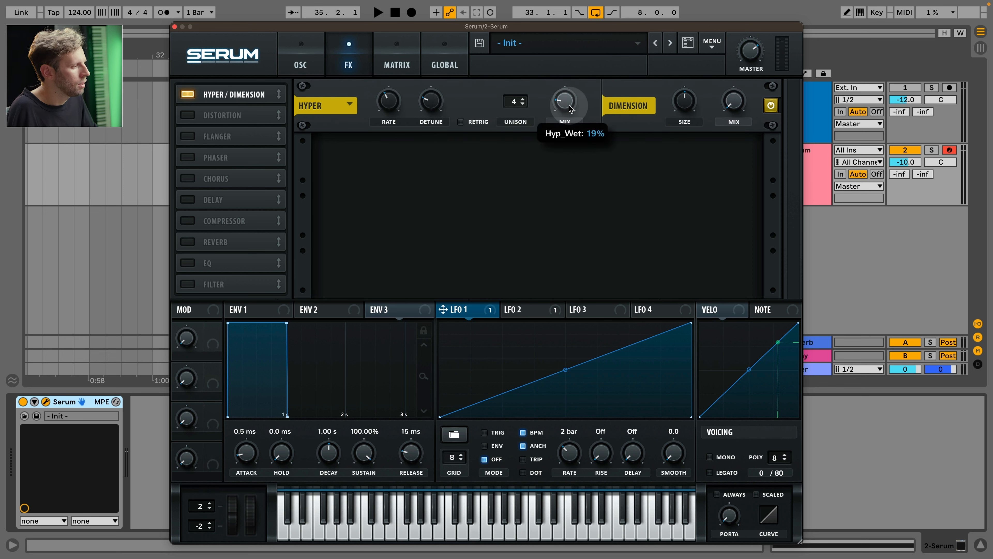
# Step: Raise the Dimension mix and the Hyper rate and detune slightly while auditioning the loop
pyautogui.press('space')
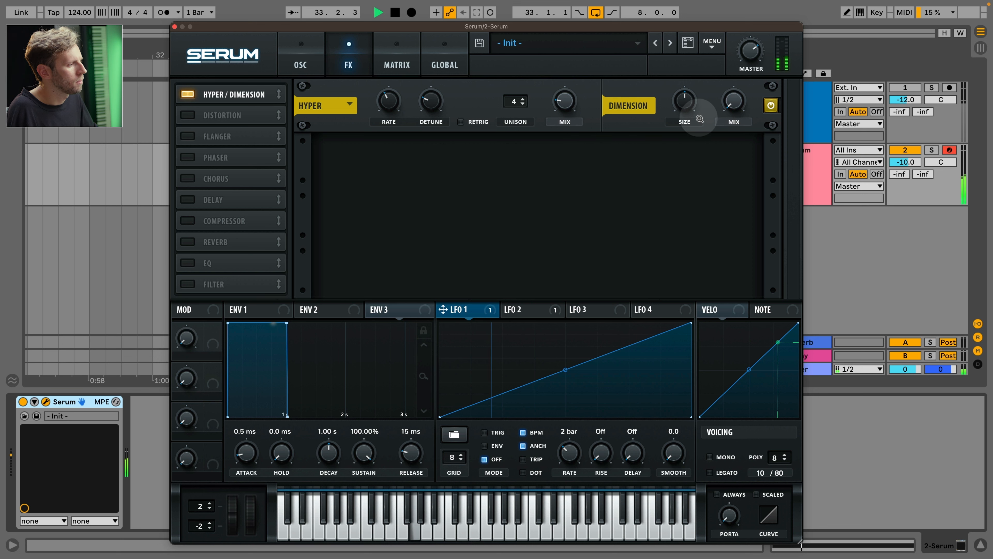
pyautogui.moveTo(734, 101); pyautogui.dragTo(734, 91)
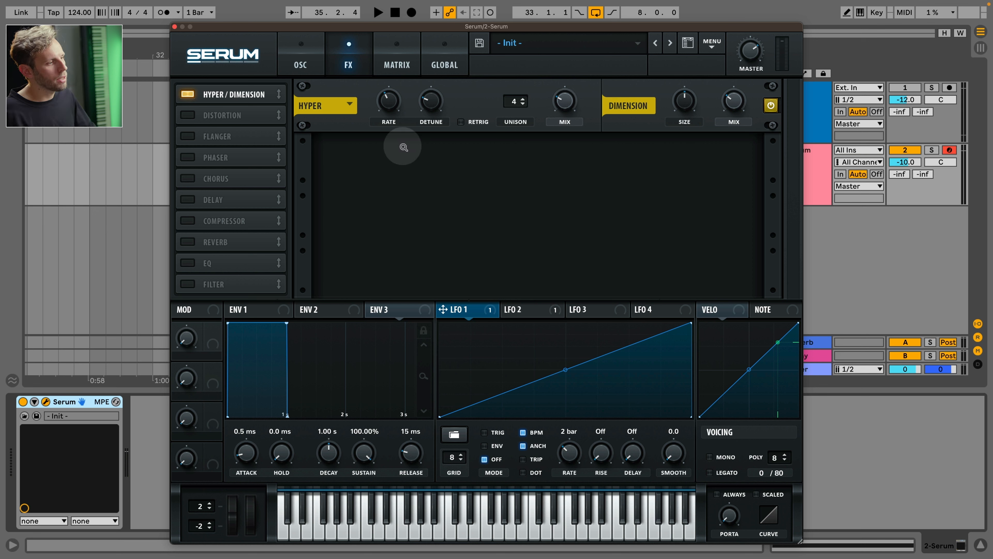
pyautogui.press('space')
pyautogui.moveTo(394, 94); pyautogui.dragTo(445, 106)
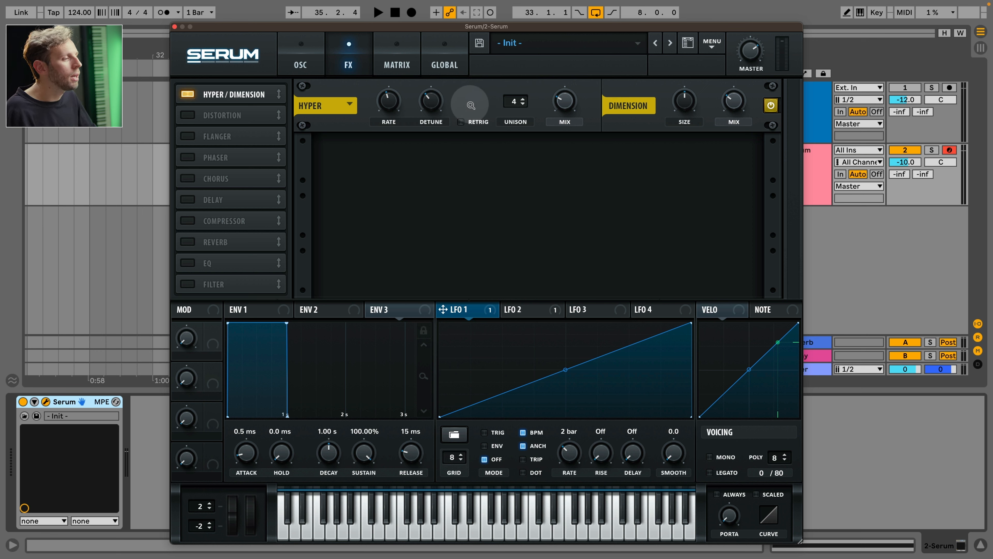
# Step: Enable the Distortion effect and set its type to Diode 1
pyautogui.click(188, 115)
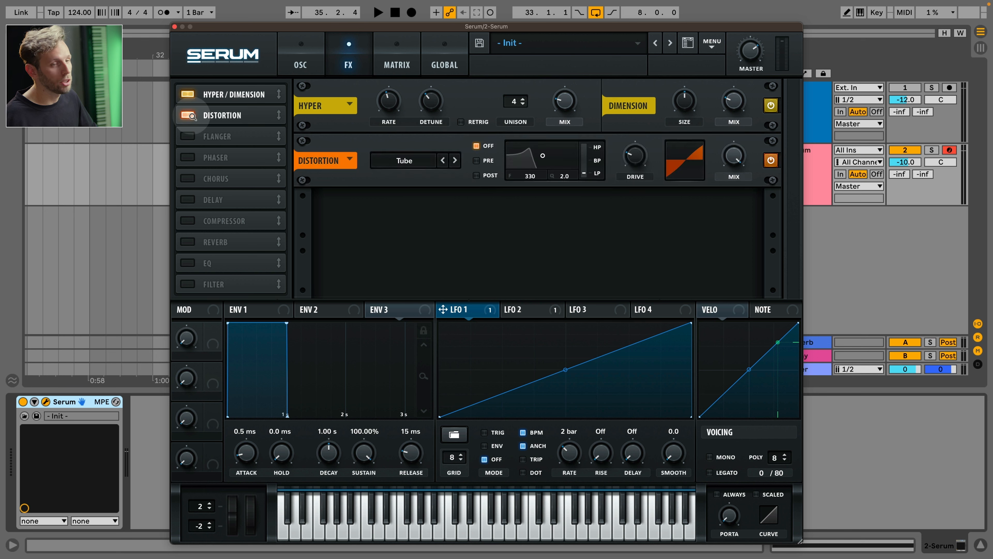
pyautogui.click(429, 160)
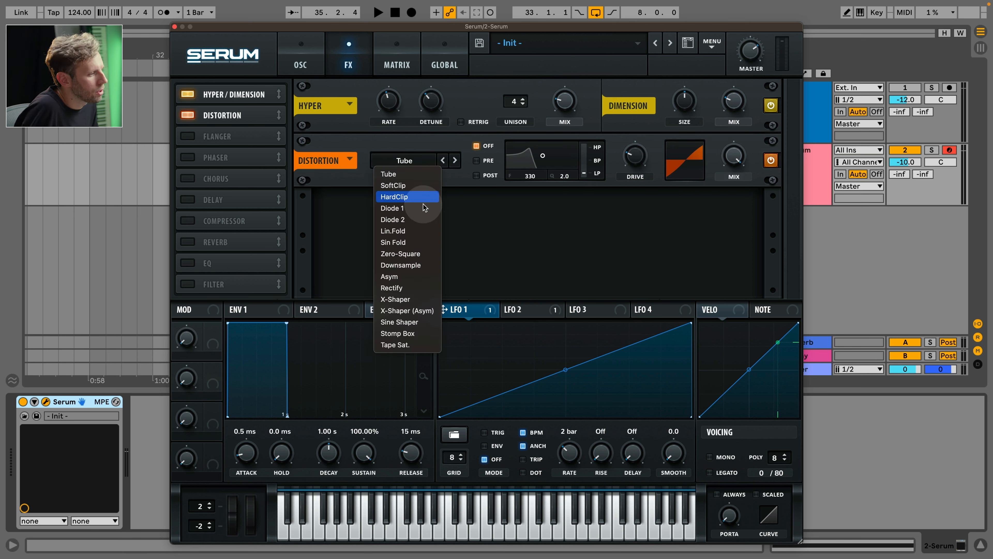
pyautogui.click(424, 208)
# Step: Reduce the Distortion mix and fine-tune its drive while auditioning the loop
pyautogui.press('space')
pyautogui.moveTo(734, 156); pyautogui.dragTo(718, 237)
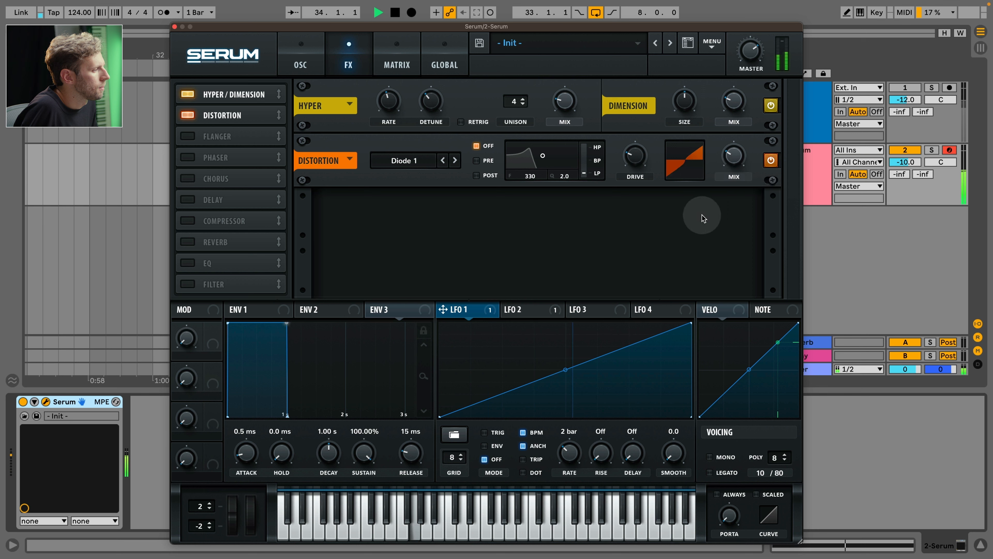
pyautogui.moveTo(643, 157); pyautogui.dragTo(648, 154)
pyautogui.moveTo(727, 152); pyautogui.dragTo(731, 155)
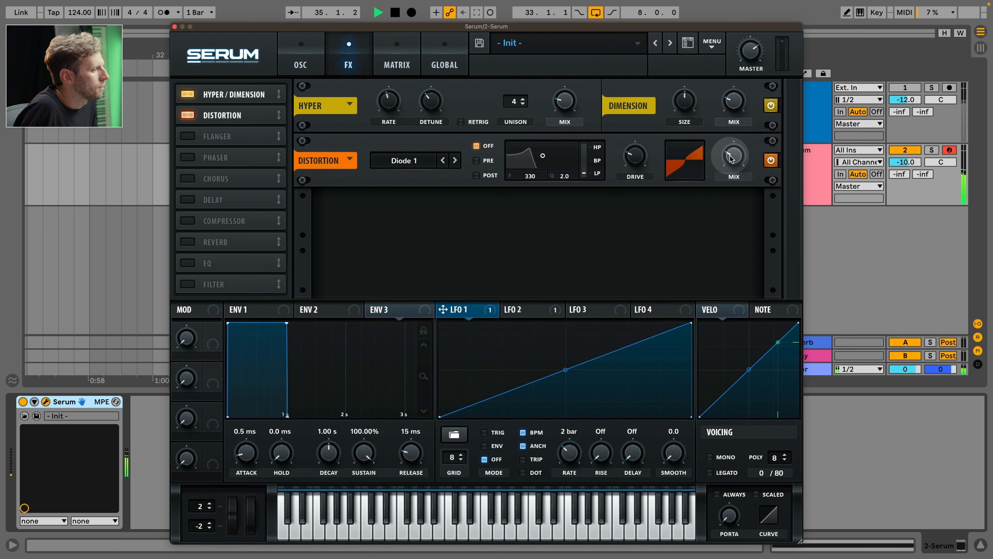
pyautogui.press('space')
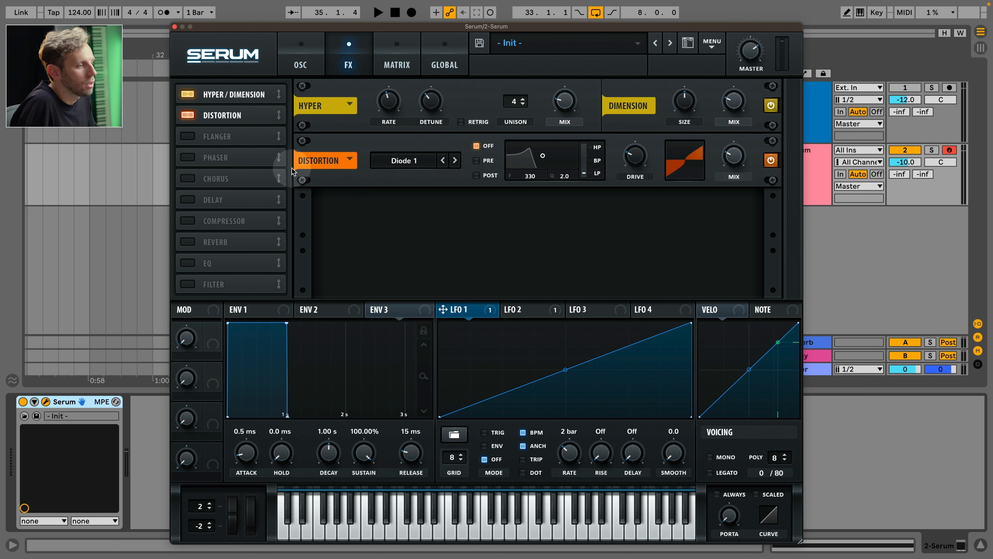
# Step: Enable the Phaser, turn its mix down to zero, and modulate the mix with LFO 1 while auditioning the result
pyautogui.click(188, 156)
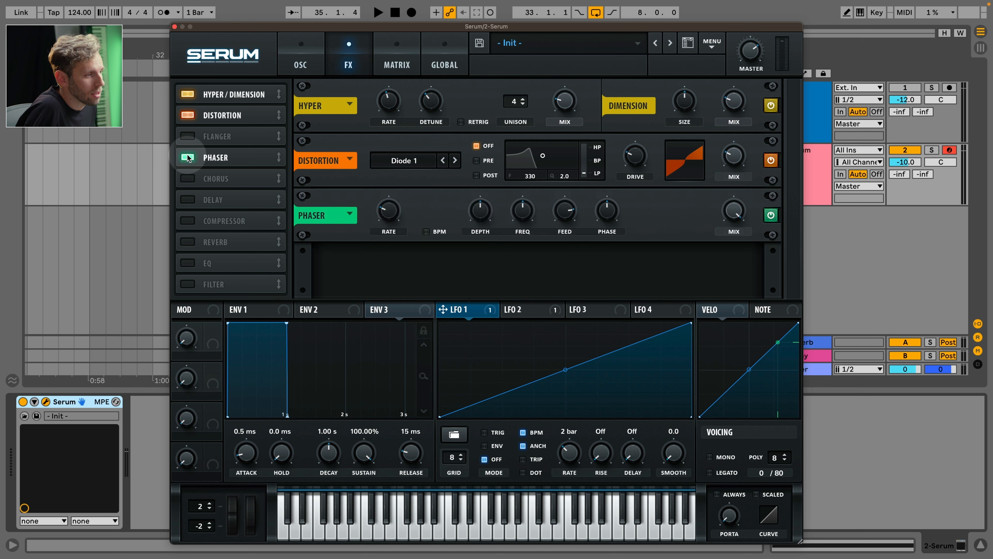
pyautogui.moveTo(736, 207); pyautogui.dragTo(730, 327)
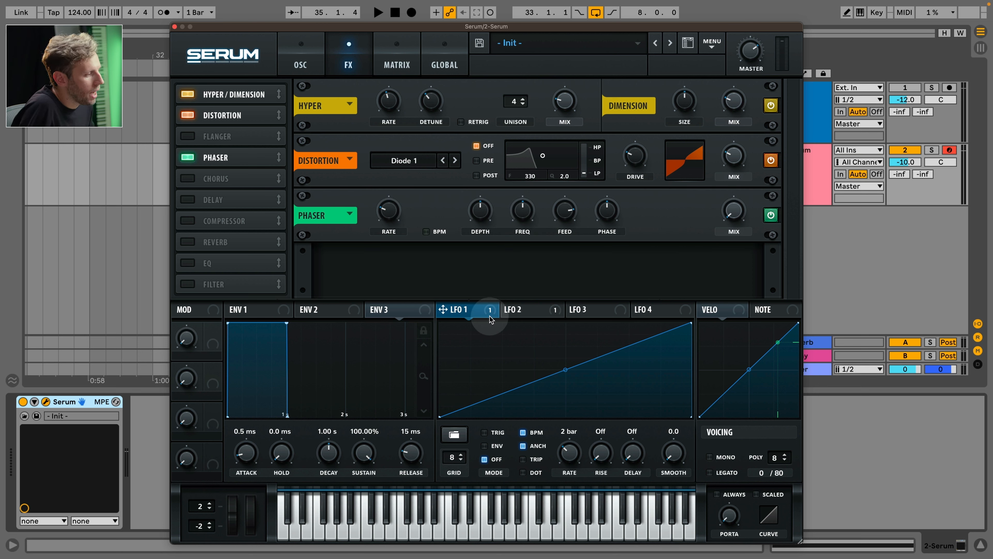
pyautogui.moveTo(442, 309); pyautogui.dragTo(735, 215)
pyautogui.press('space')
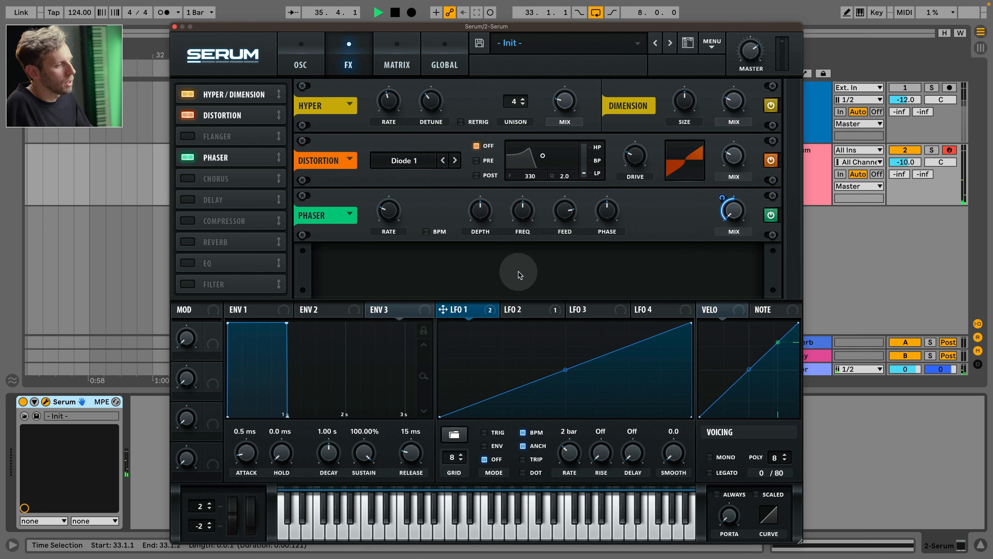
pyautogui.press('space')
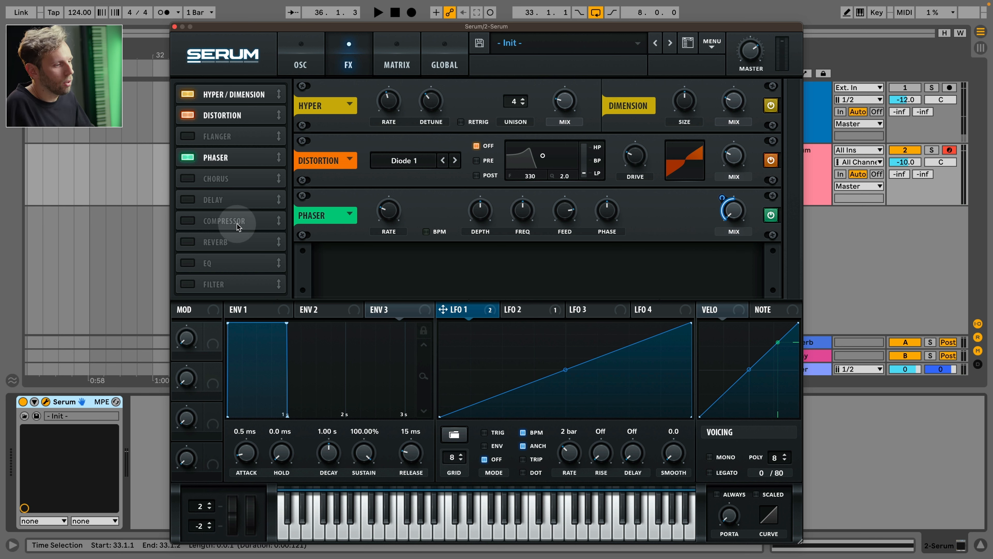
# Step: Enable the Reverb effect and assign LFO 1 to its mix, auditioning the loop
pyautogui.click(187, 242)
pyautogui.moveTo(443, 309); pyautogui.dragTo(723, 274)
pyautogui.press('space')
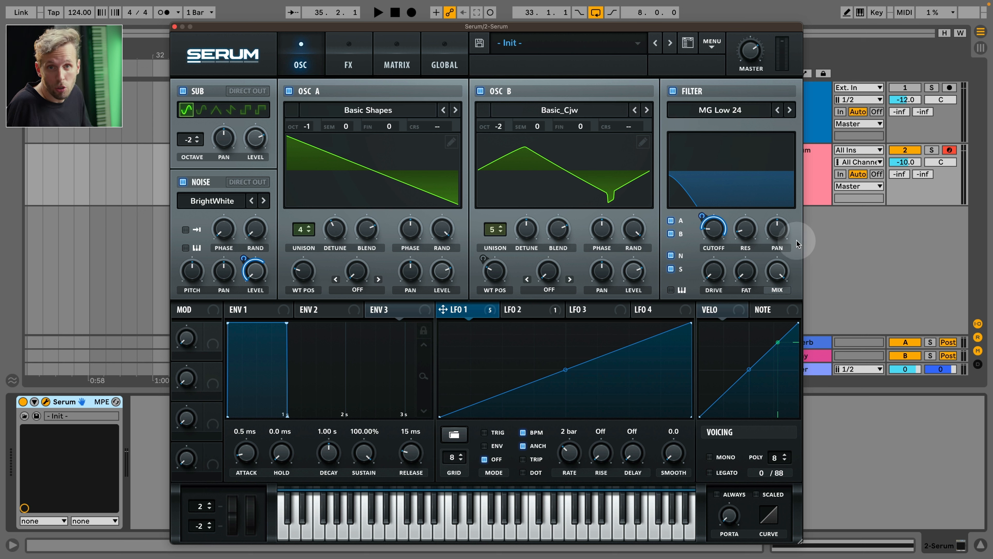
# Step: Bypass the LFO 1 modulation on the filter cutoff and sweep the cutoff manually while notes play
pyautogui.rightClick(704, 213)
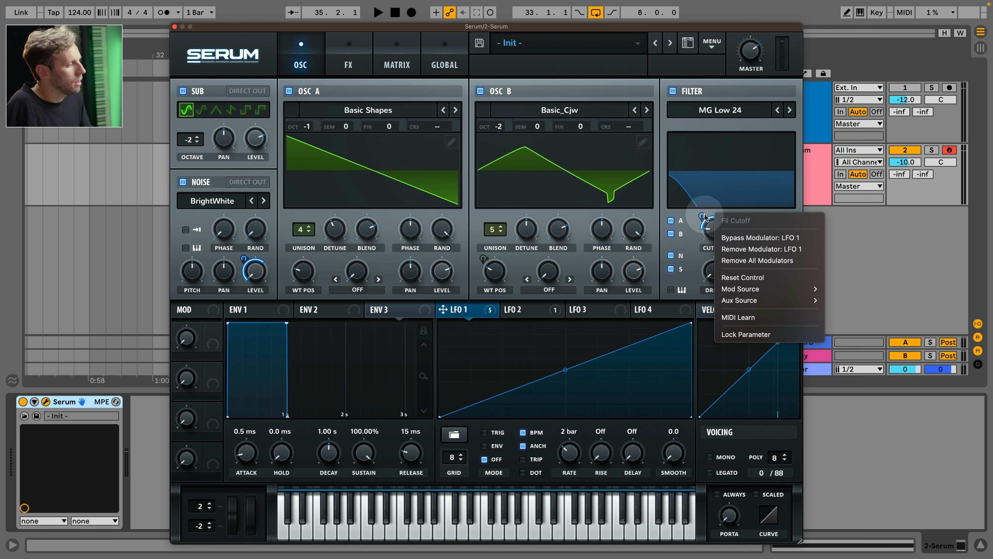
pyautogui.click(770, 238)
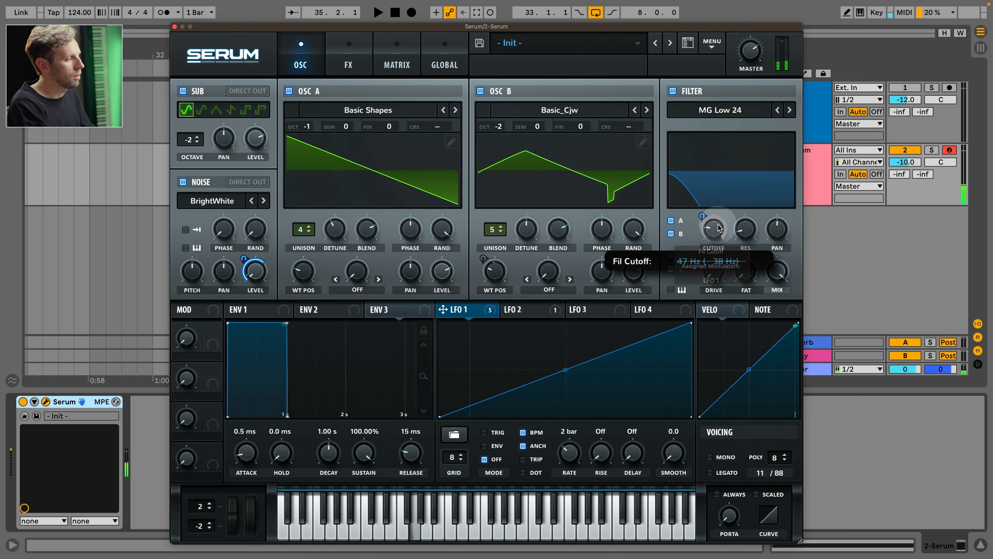
pyautogui.moveTo(720, 212); pyautogui.dragTo(721, 203)
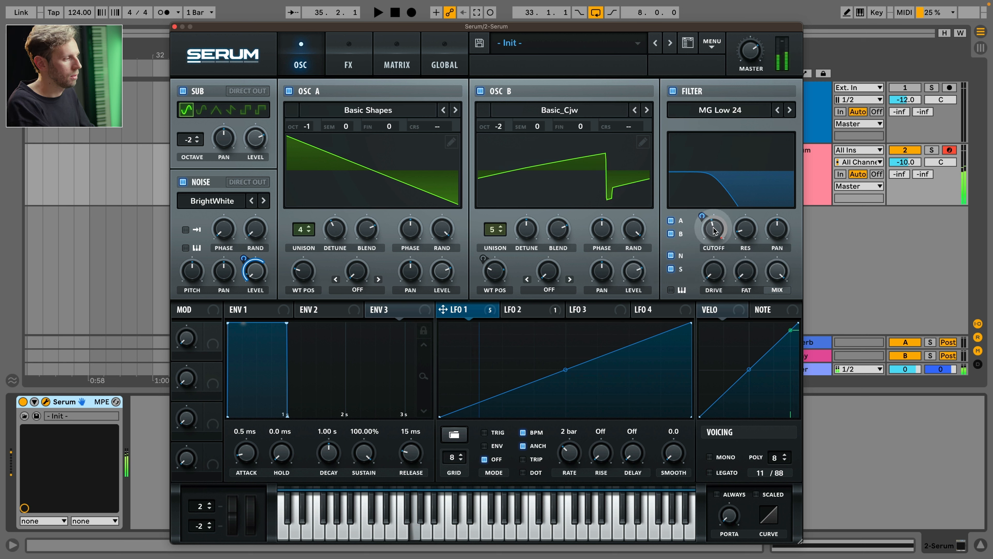
pyautogui.moveTo(715, 230); pyautogui.dragTo(717, 220)
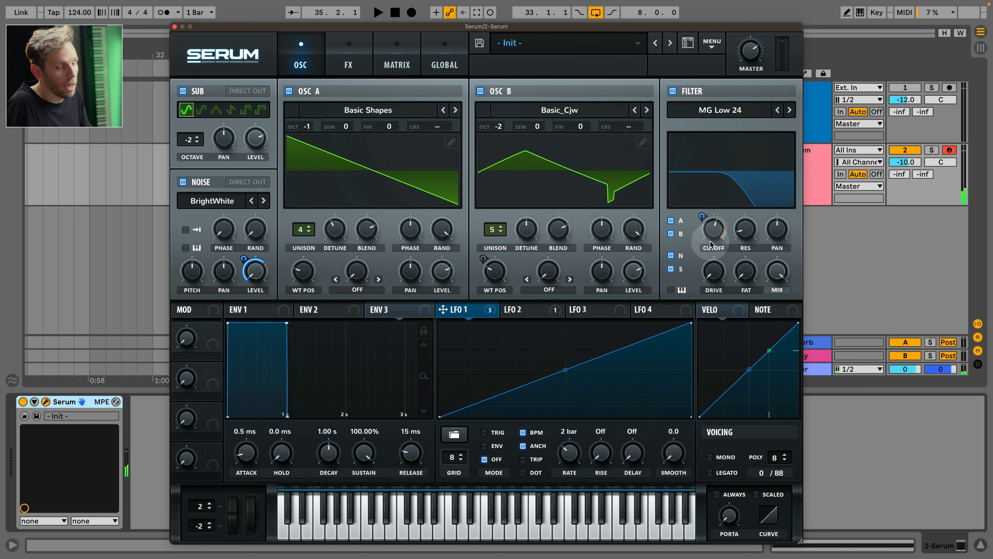
pyautogui.moveTo(714, 227); pyautogui.dragTo(724, 236)
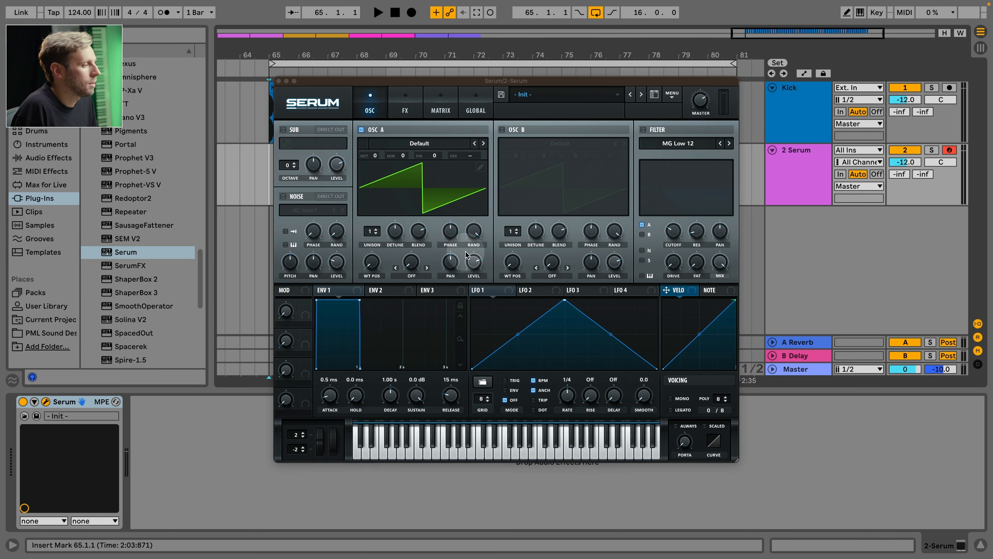
# Step: Load the user preset LD - FM Stab in the Serum on track 2
pyautogui.click(573, 95)
pyautogui.moveTo(626, 278)
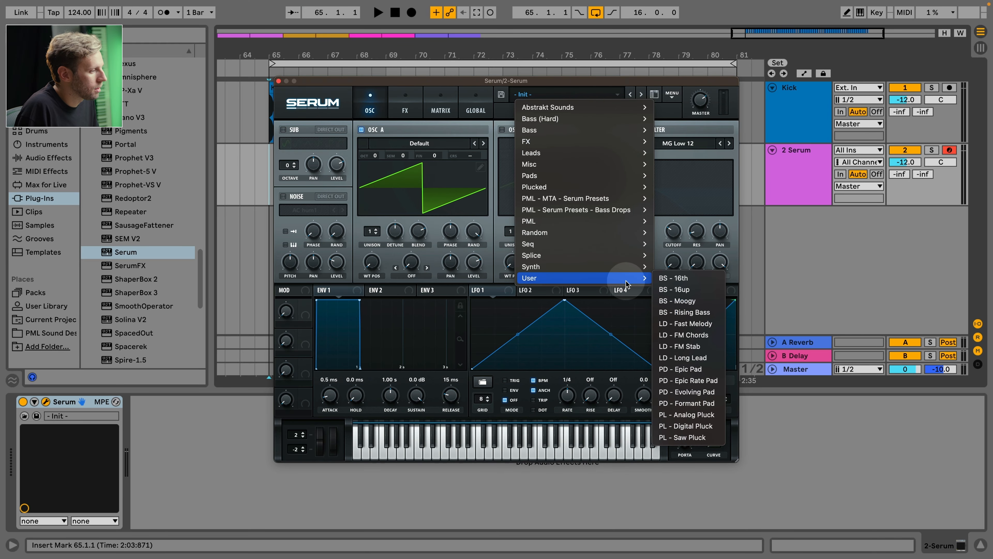
pyautogui.click(699, 347)
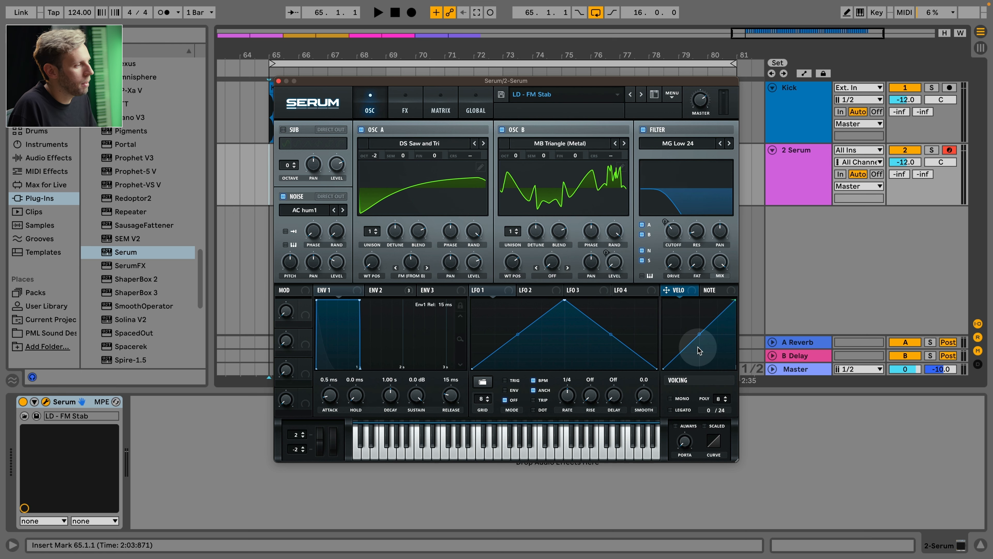
# Step: Add an Arpeggiator MIDI effect to the Serum track's device chain and adjust it slightly
pyautogui.click(50, 171)
pyautogui.moveTo(164, 64); pyautogui.dragTo(169, 417)
pyautogui.moveTo(87, 433); pyautogui.dragTo(87, 434)
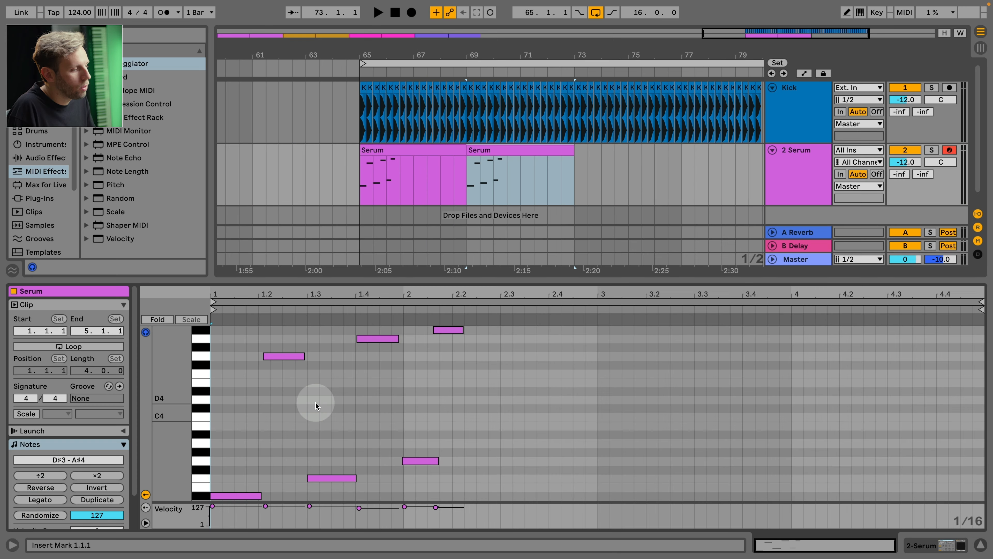
# Step: Consolidate the melody clips into one eight-bar clip and rename its track Main Lead
pyautogui.click(413, 189)
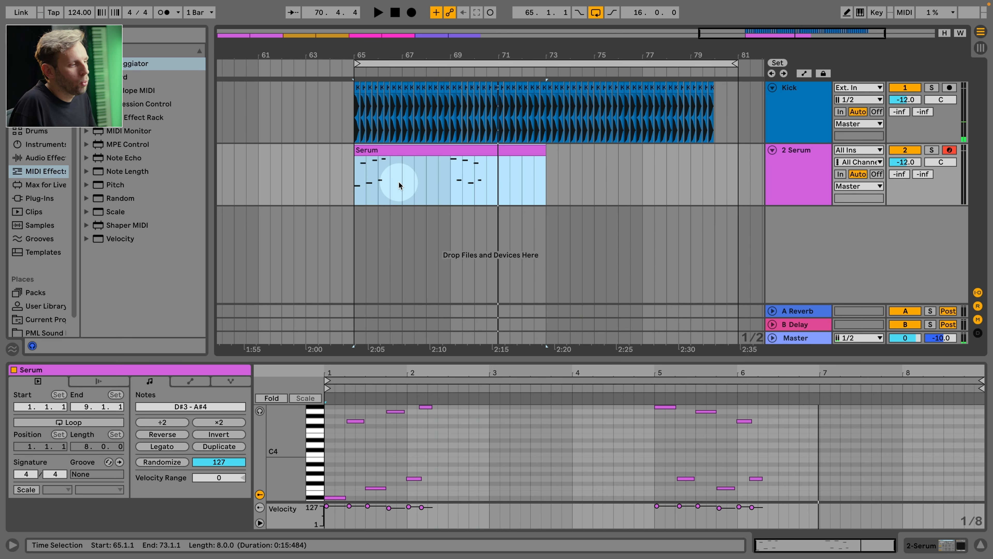
pyautogui.click(390, 178)
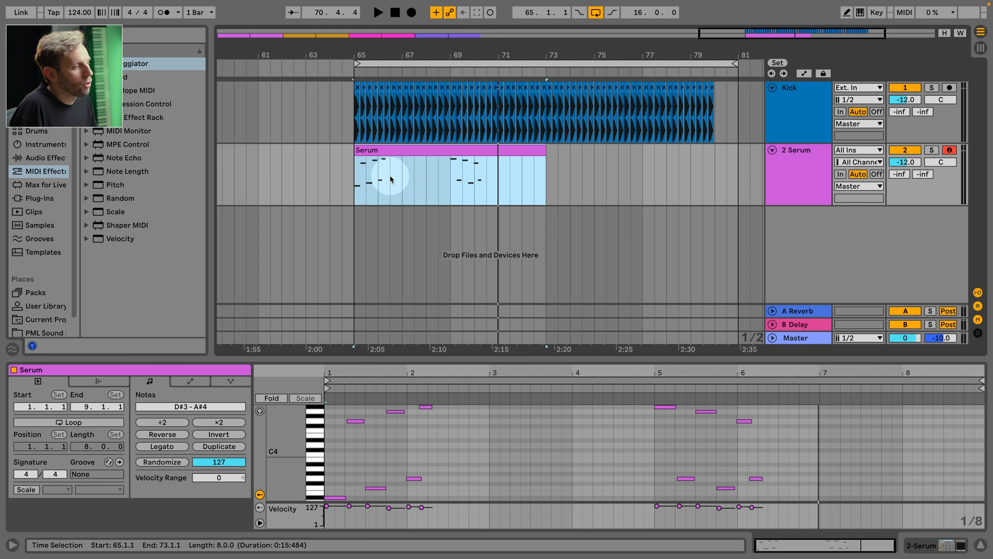
pyautogui.click(363, 173)
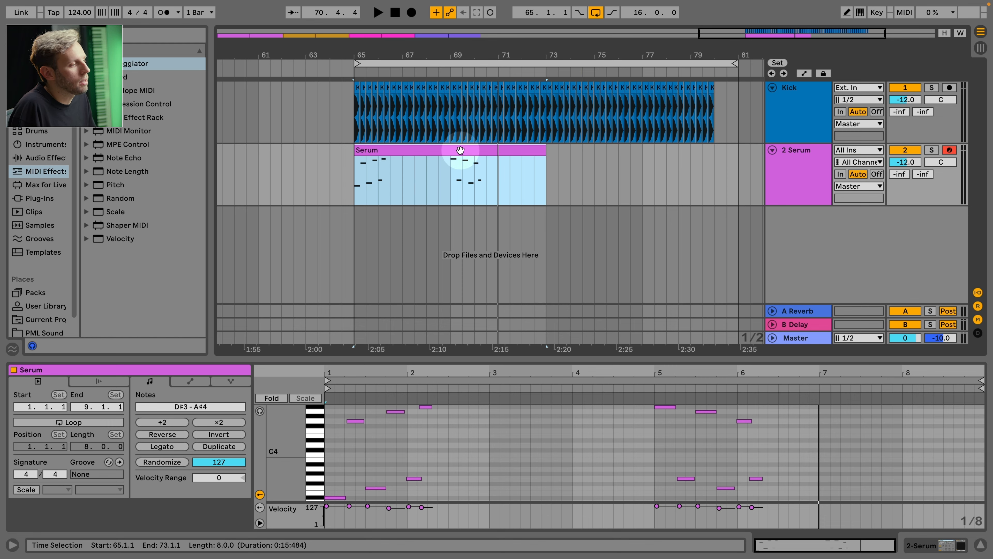
pyautogui.click(797, 163)
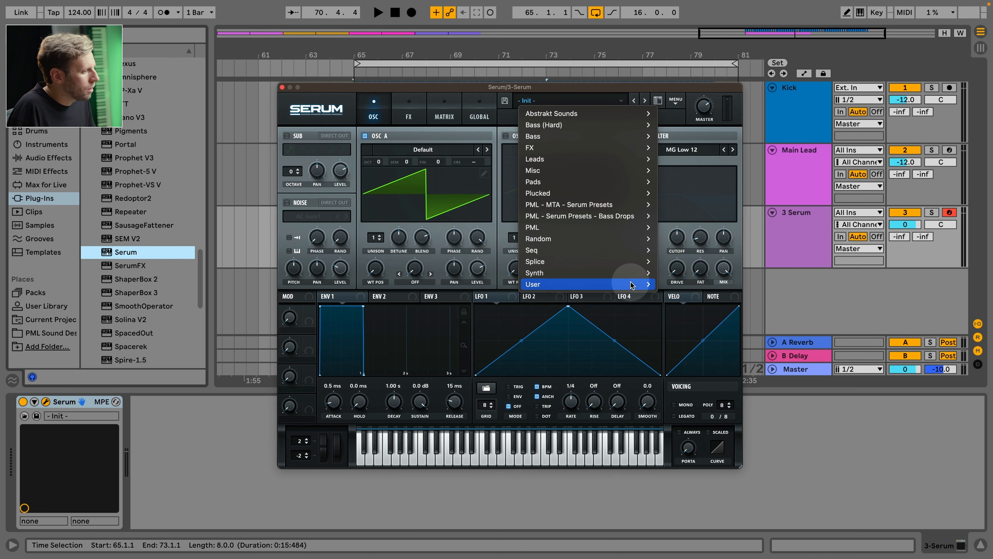
# Step: Load the user preset LD - FM Stab in the new Serum on track 3
pyautogui.moveTo(587, 284)
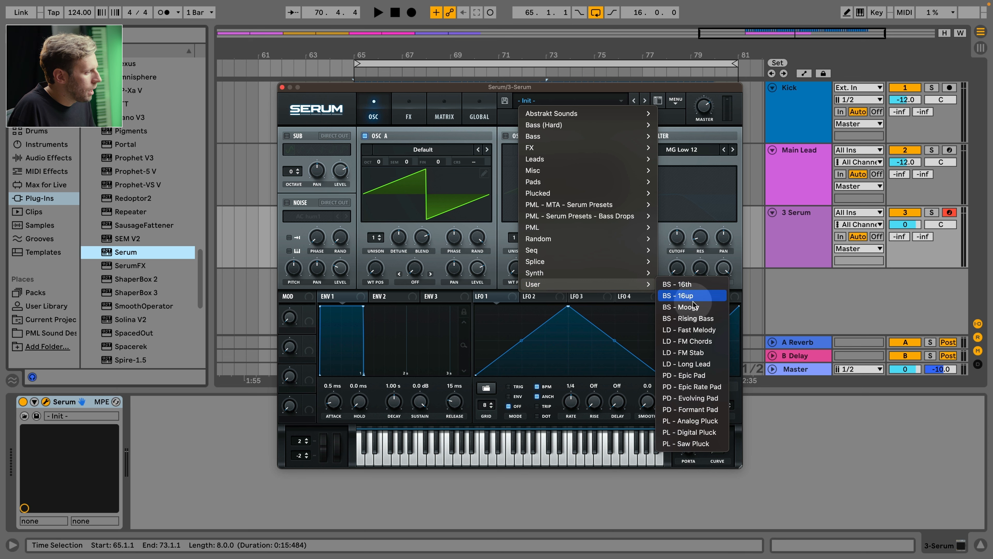
pyautogui.click(711, 353)
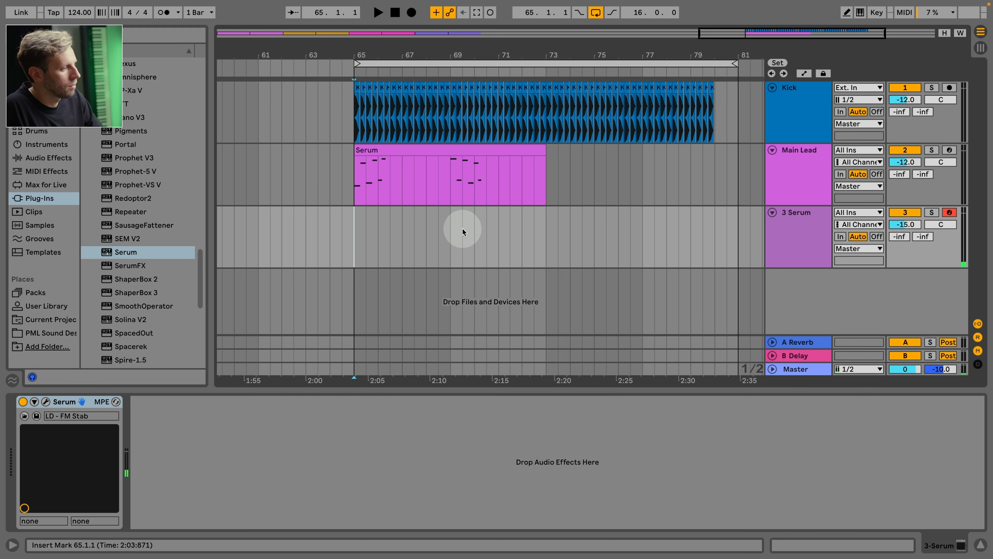
# Step: Audition the G2 stab pattern with the kick and main lead, and remove its last note at bar 4
pyautogui.press('space')
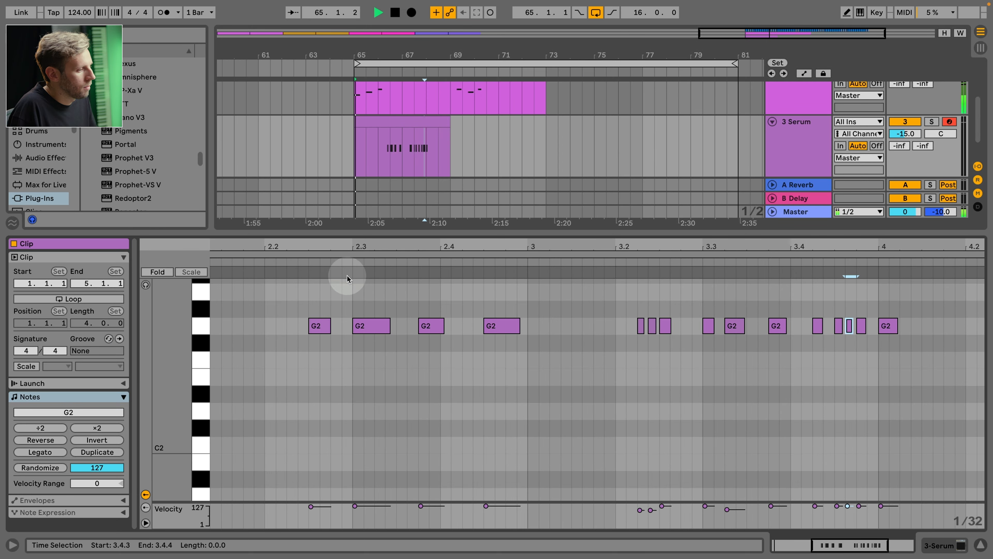
pyautogui.click(299, 256)
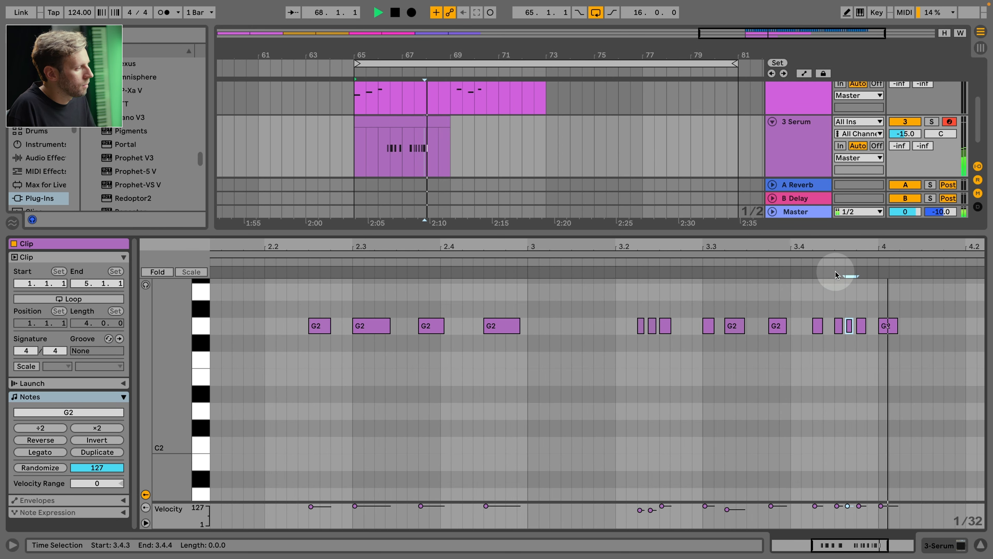
pyautogui.press('space')
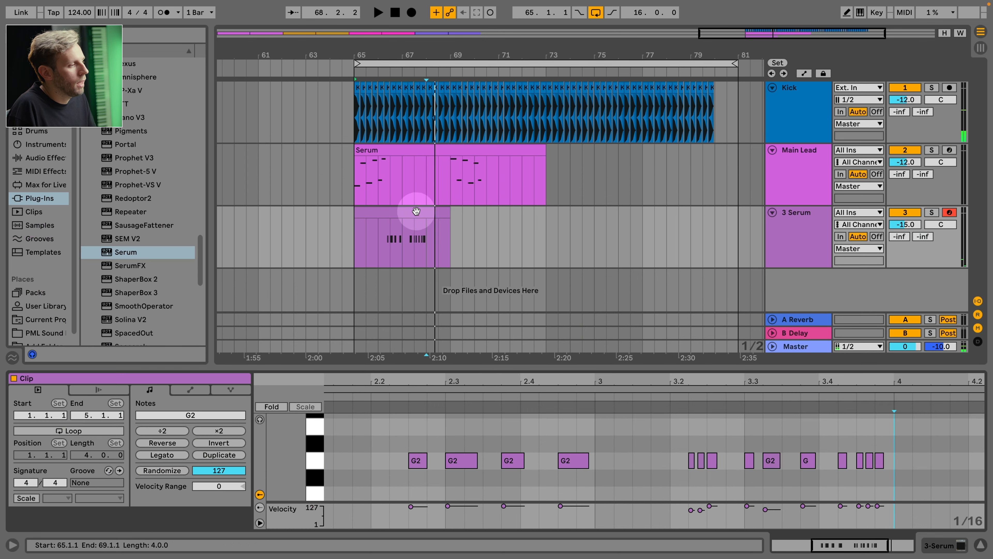
# Step: Duplicate the four-bar stab clip and consolidate both copies into one eight-bar clip
pyautogui.click(405, 213)
pyautogui.press('super+d')
pyautogui.click(390, 214)
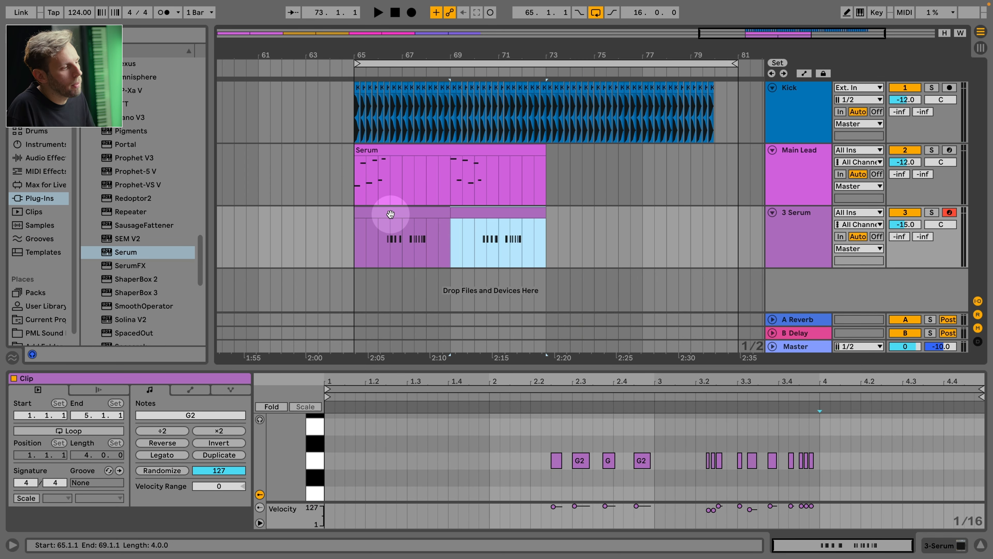
pyautogui.keyDown('shift'); pyautogui.click(391, 214); pyautogui.keyUp('shift')
pyautogui.press('super+j')
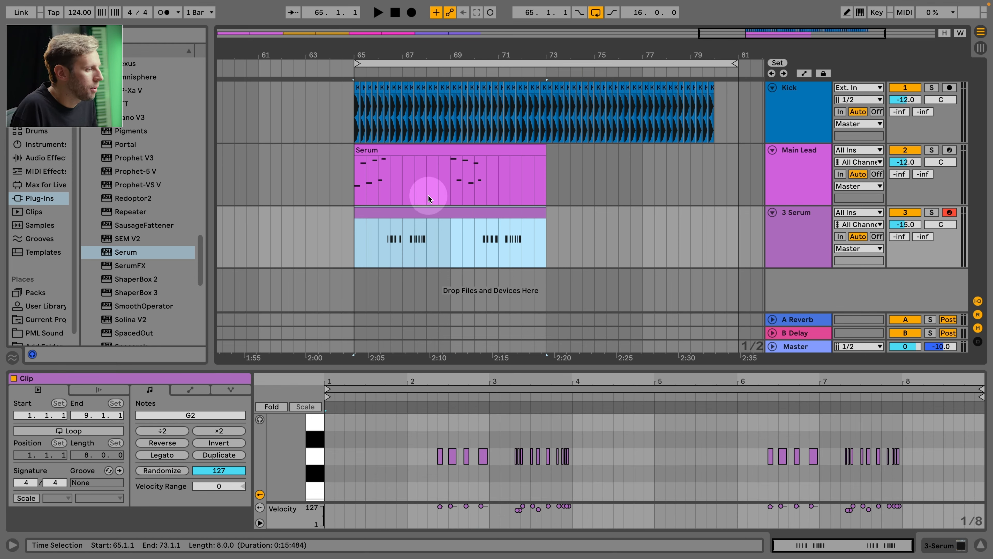
# Step: Create a new MIDI track below the stabs and load Serum on it
pyautogui.click(428, 240)
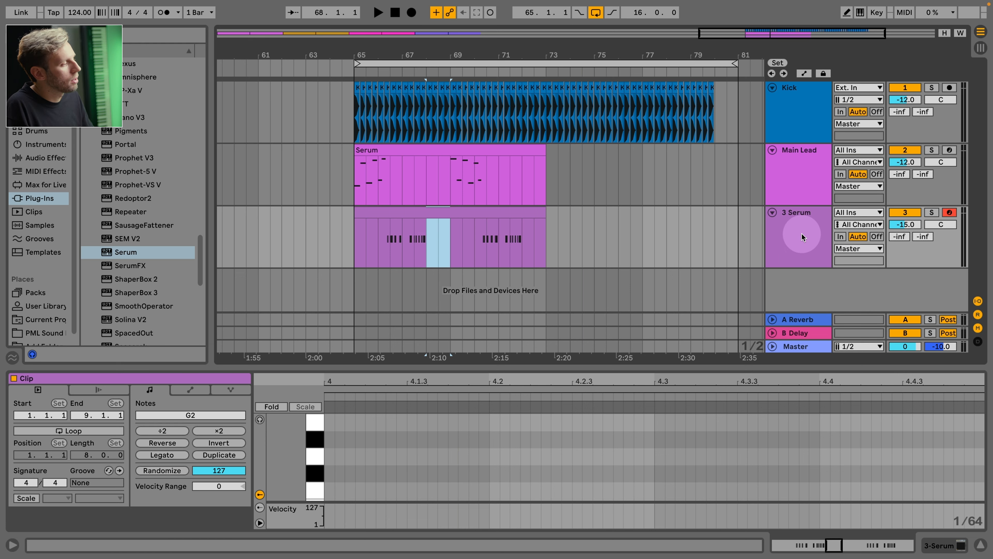
pyautogui.press('super+shift+t')
pyautogui.moveTo(107, 253); pyautogui.dragTo(512, 262)
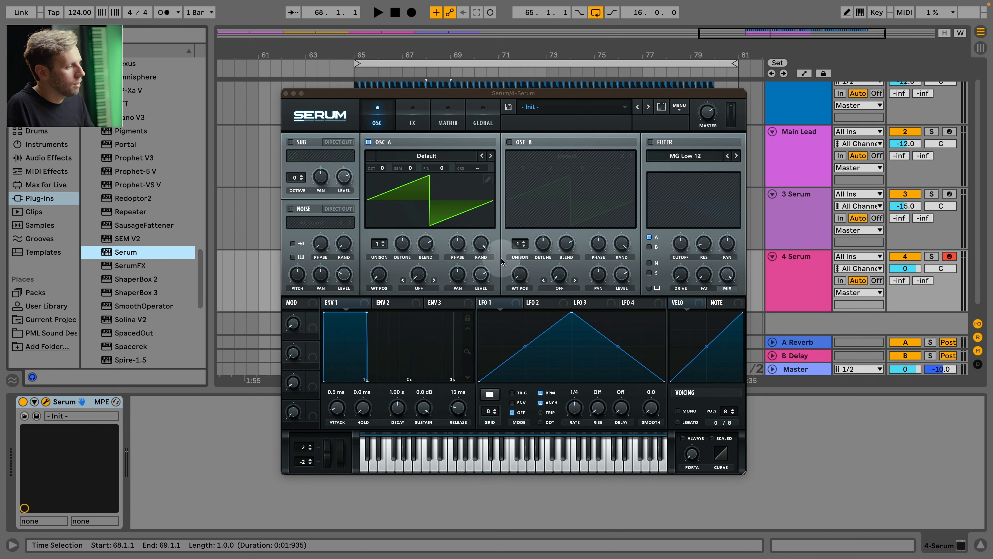
pyautogui.moveTo(620, 96); pyautogui.dragTo(490, 67)
# Step: Load the user preset BS - Rising Bass in the new Serum, hide the plug-in window and play the arrangement
pyautogui.click(467, 78)
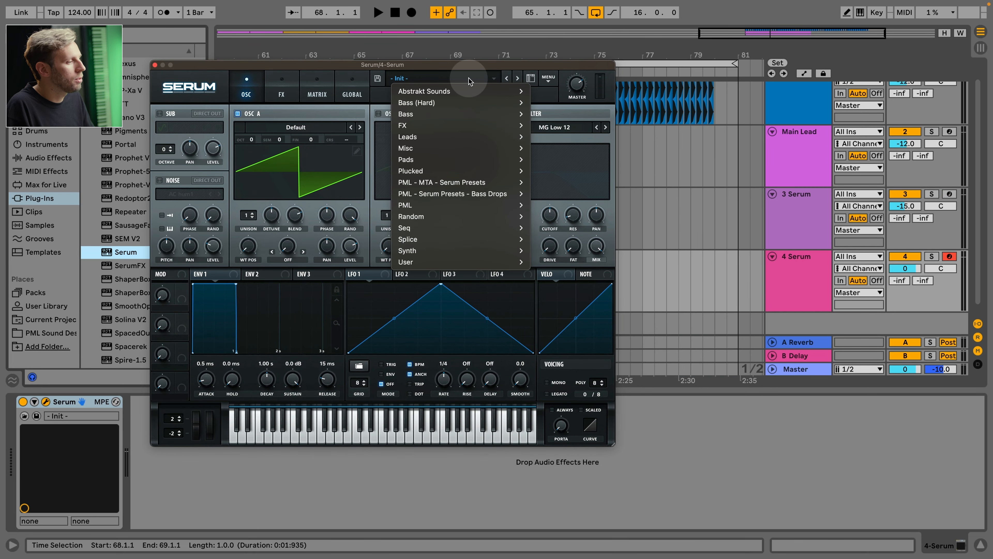
pyautogui.moveTo(474, 255)
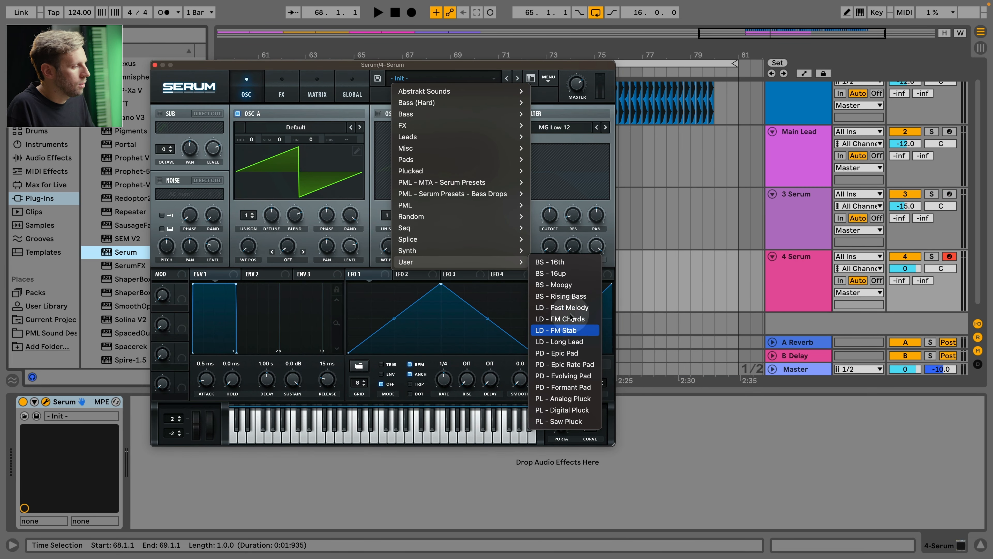
pyautogui.click(578, 299)
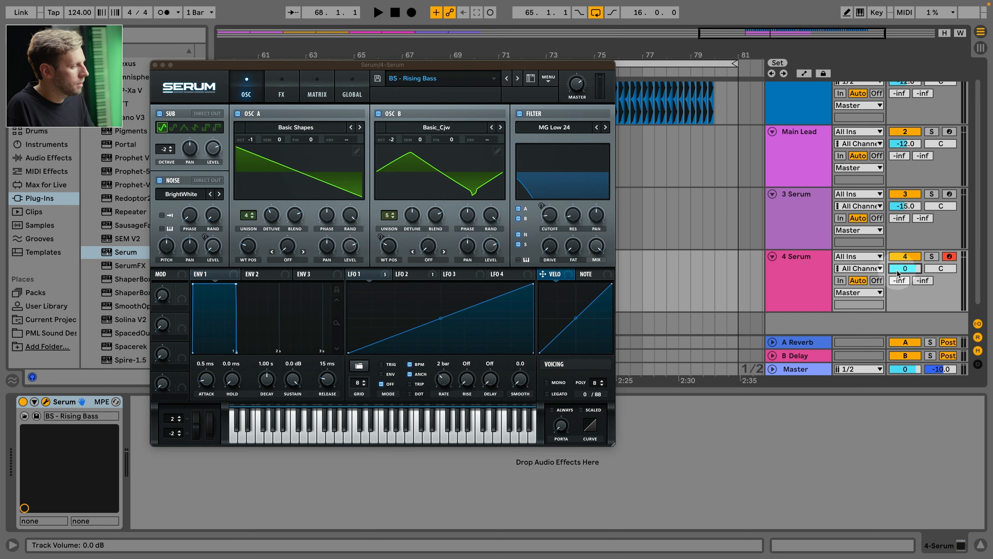
pyautogui.press('super+alt+p')
pyautogui.press('space')
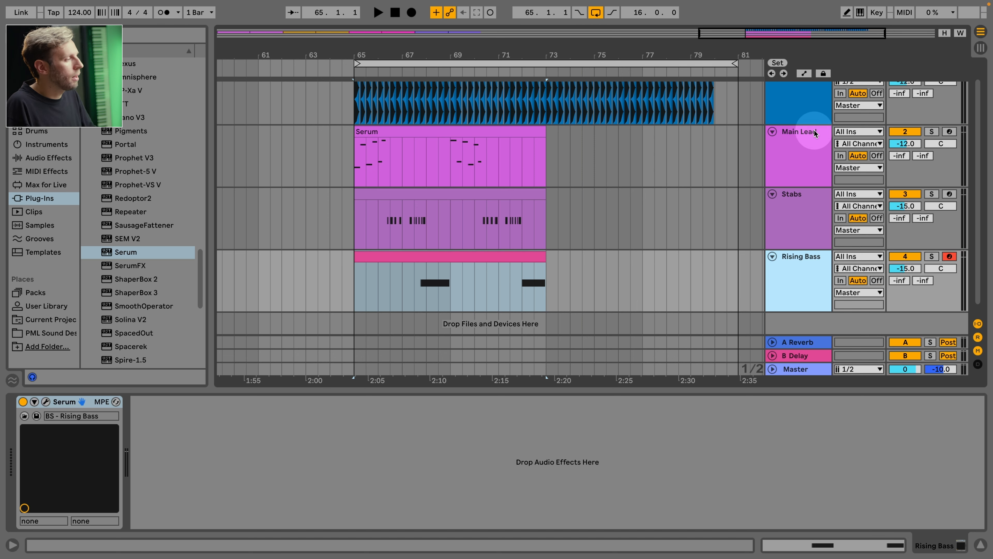
# Step: Create a new MIDI track directly below the Kick track and load Serum on it
pyautogui.scroll(2, 814, 137)
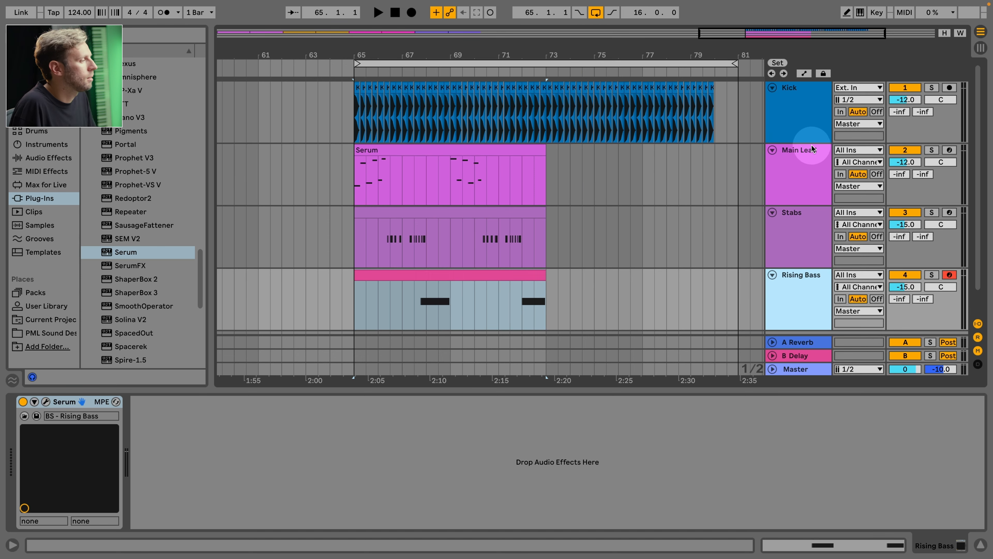
pyautogui.click(798, 113)
pyautogui.hotkey('ctrl', 'shift', 't')
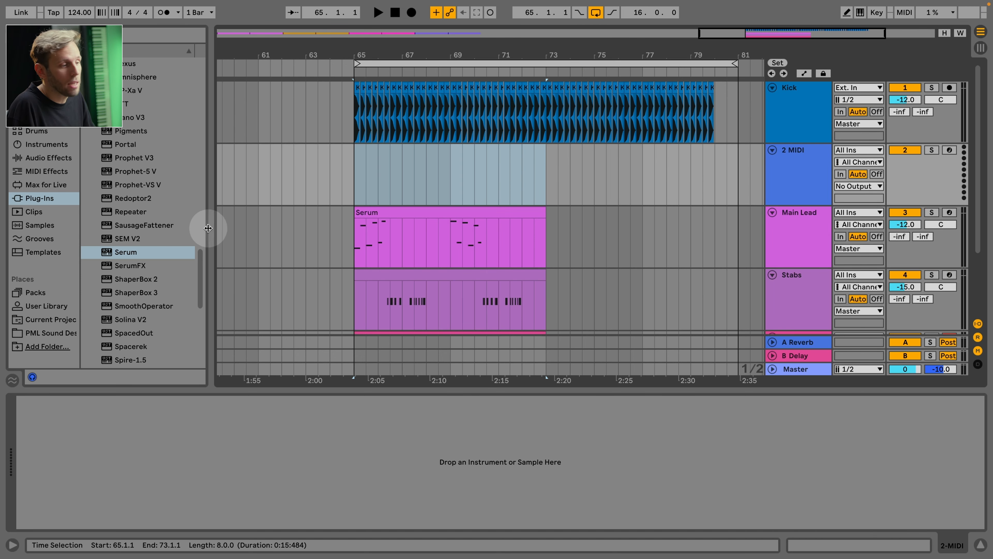
pyautogui.moveTo(109, 252); pyautogui.dragTo(815, 184)
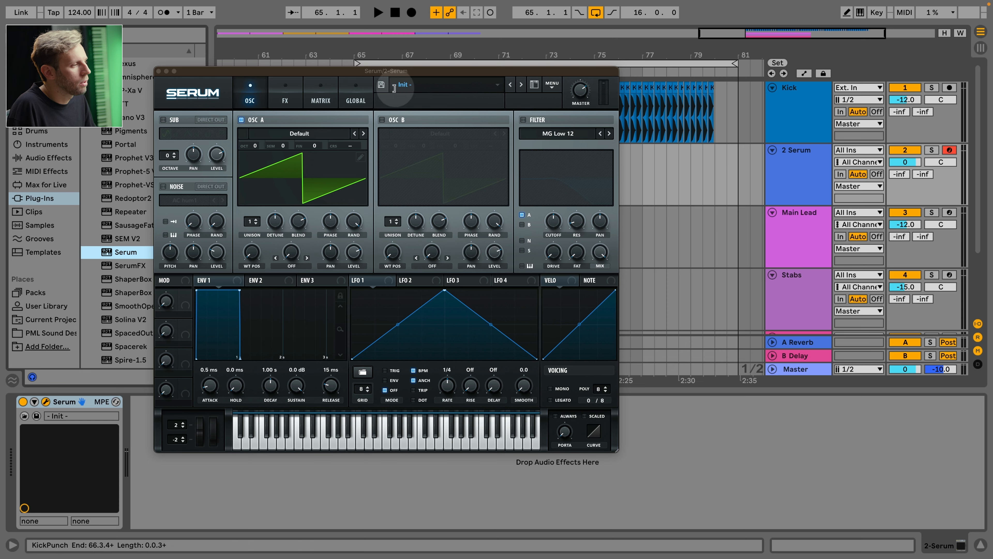
# Step: Set the new Serum track's volume to -15 dB and move the plug-in window closer to the centre of the arrangement
pyautogui.click(912, 164)
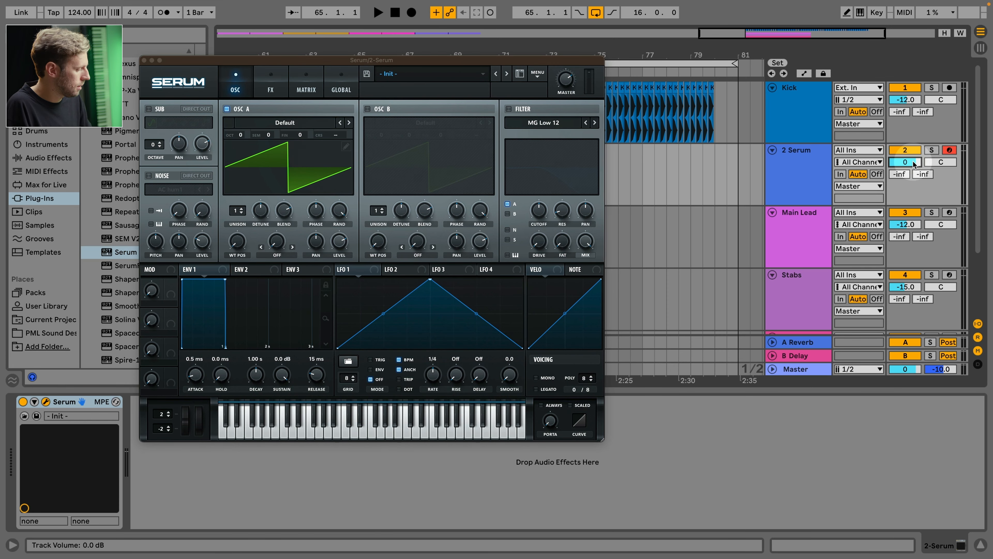
pyautogui.write('-15')
pyautogui.press('Return')
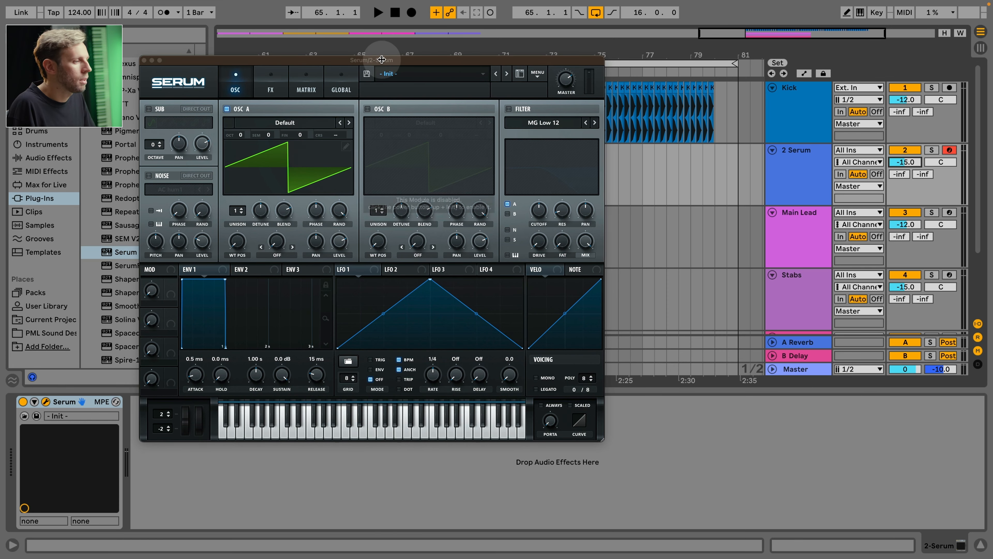
pyautogui.moveTo(383, 62); pyautogui.dragTo(462, 92)
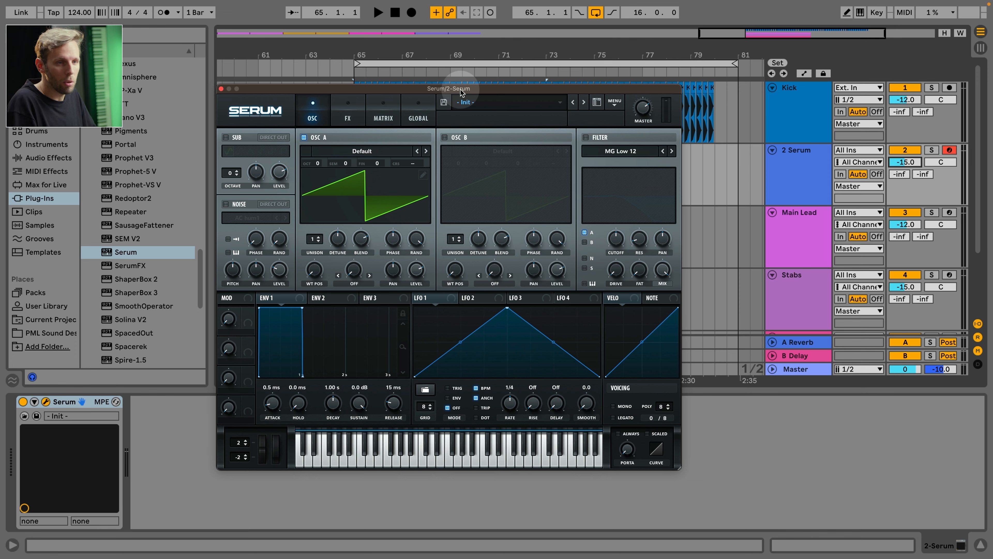
# Step: Enlarge the clip editor and enter sixteenth notes G2, G2 and G3 at the clip's start, then play them
pyautogui.moveTo(409, 390); pyautogui.dragTo(409, 246)
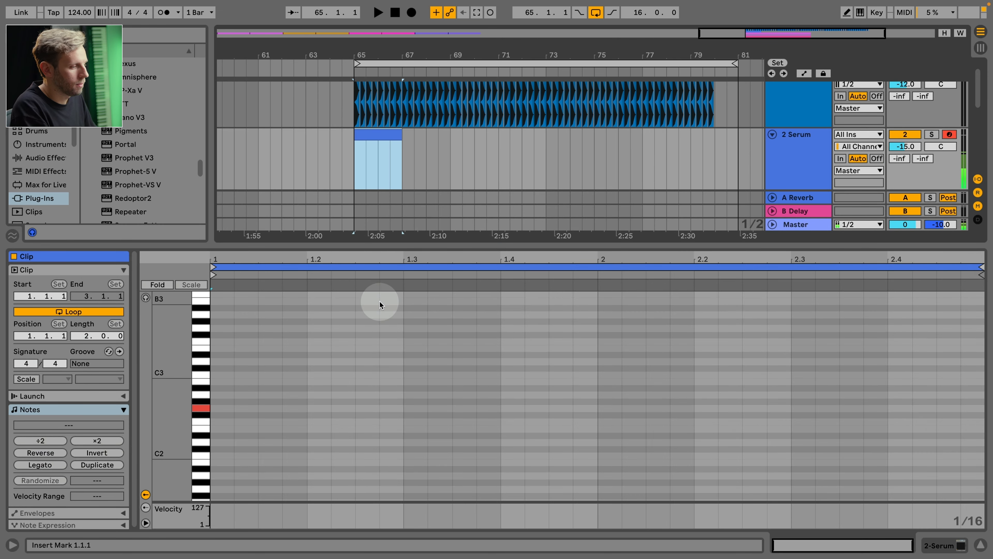
pyautogui.doubleClick(227, 409)
pyautogui.press('super+d')
pyautogui.press('super+d')
pyautogui.hotkey('shift', 'Up')
pyautogui.press('space')
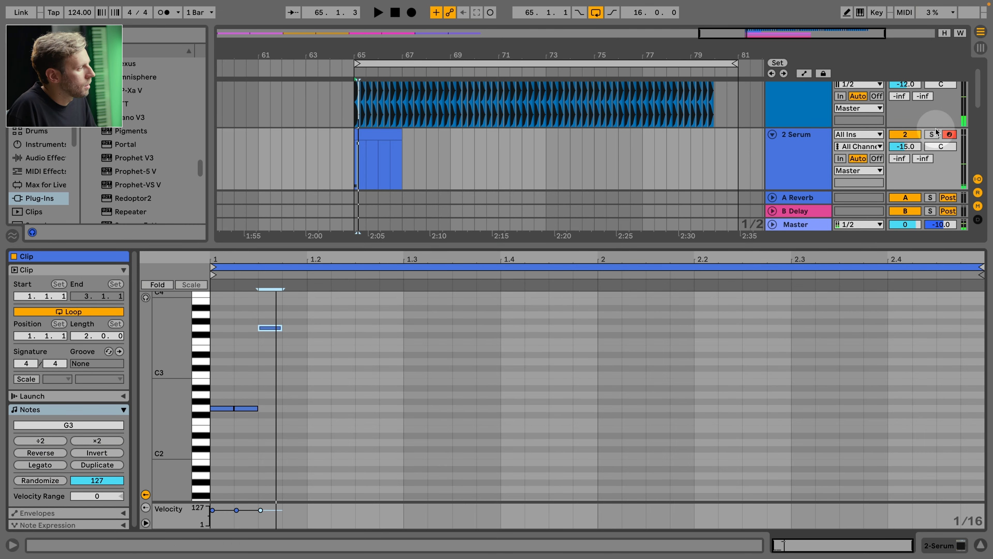
# Step: Solo the new Serum track and add G2 sixteenth notes at 1.1.4 and from 1.2.2 to 1.2.4
pyautogui.click(932, 134)
pyautogui.press('space')
pyautogui.doubleClick(297, 409)
pyautogui.press('super+d')
pyautogui.press('Right')
pyautogui.press('super+d')
pyautogui.press('super+d')
pyautogui.press('space')
# Step: Duplicate the two-beat G2 and G3 pattern so the copy starts at 1.3, and play it
pyautogui.moveTo(393, 313); pyautogui.dragTo(223, 422)
pyautogui.press('super+d')
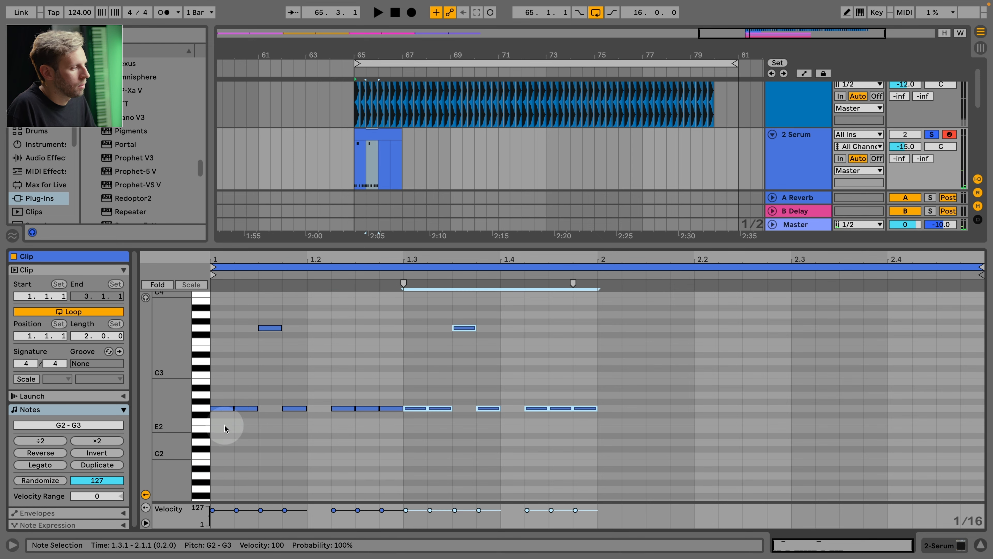
pyautogui.press('space')
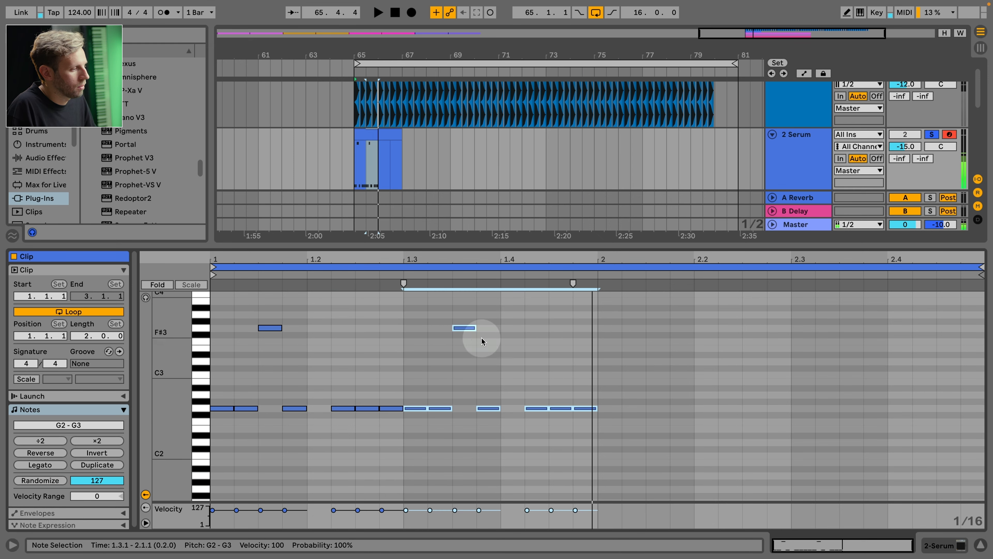
# Step: Transpose the first two-beat group of bass notes down so its low notes sit on D#2
pyautogui.moveTo(223, 313); pyautogui.dragTo(392, 431)
pyautogui.press('Down')
pyautogui.press('Down')
pyautogui.press('Down')
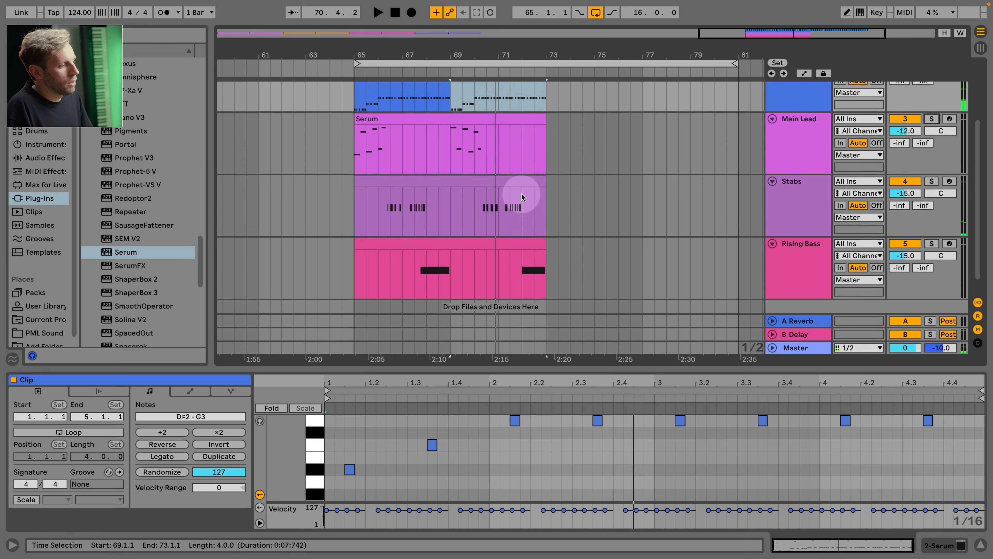
# Step: Play the arrangement from the first bass clip and rename the 2 Serum track as Bass
pyautogui.scroll(-1, 522, 194)
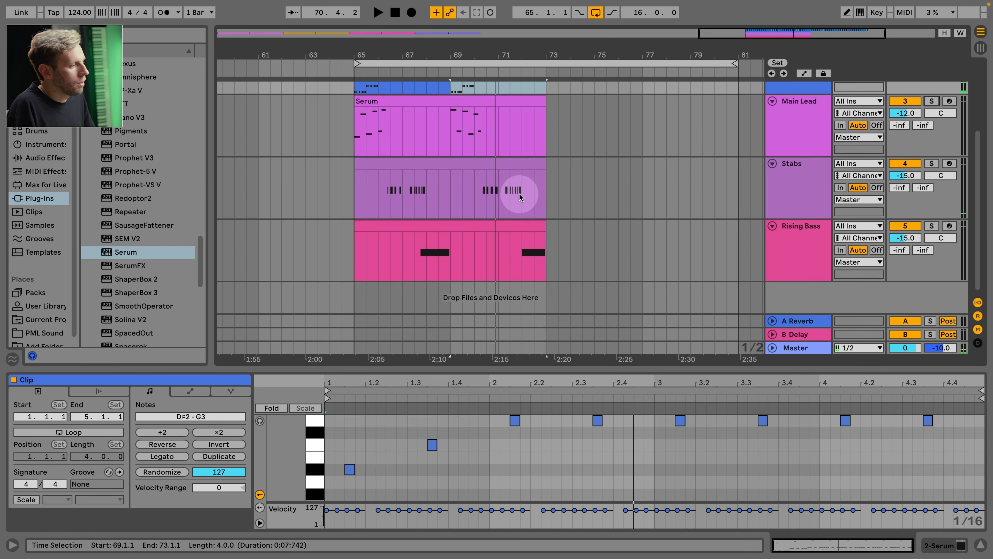
pyautogui.scroll(3, 518, 194)
pyautogui.click(361, 94)
pyautogui.press('space')
pyautogui.click(789, 124)
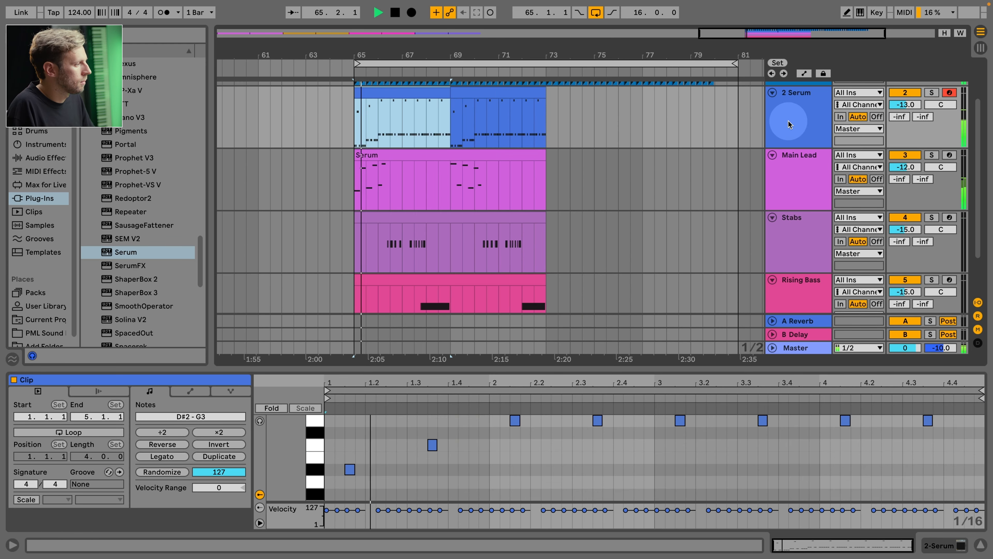
pyautogui.write('Bass')
pyautogui.press('Return')
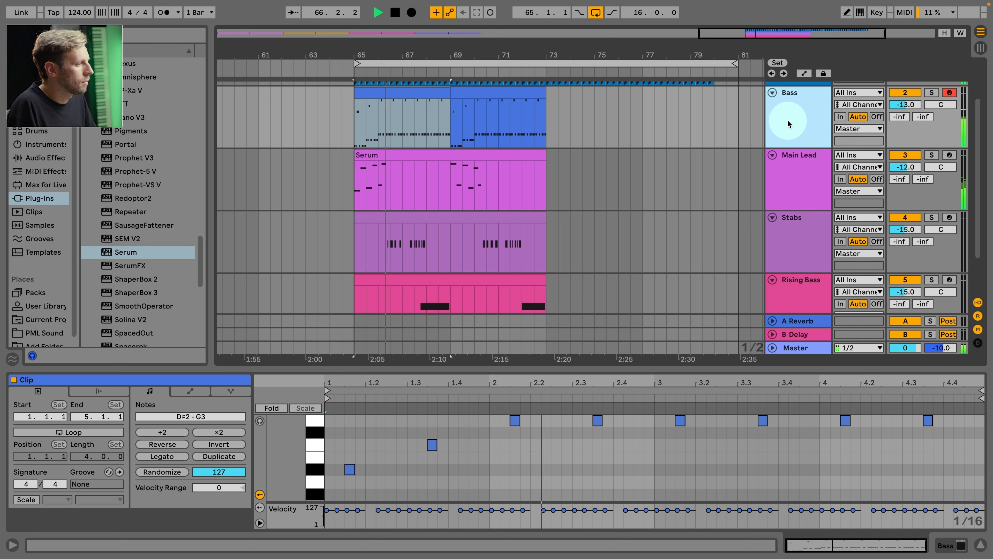
# Step: Set the Stabs track volume to -9 dB and lower the Fast Hat track's volume slightly
pyautogui.moveTo(908, 230); pyautogui.dragTo(907, 219)
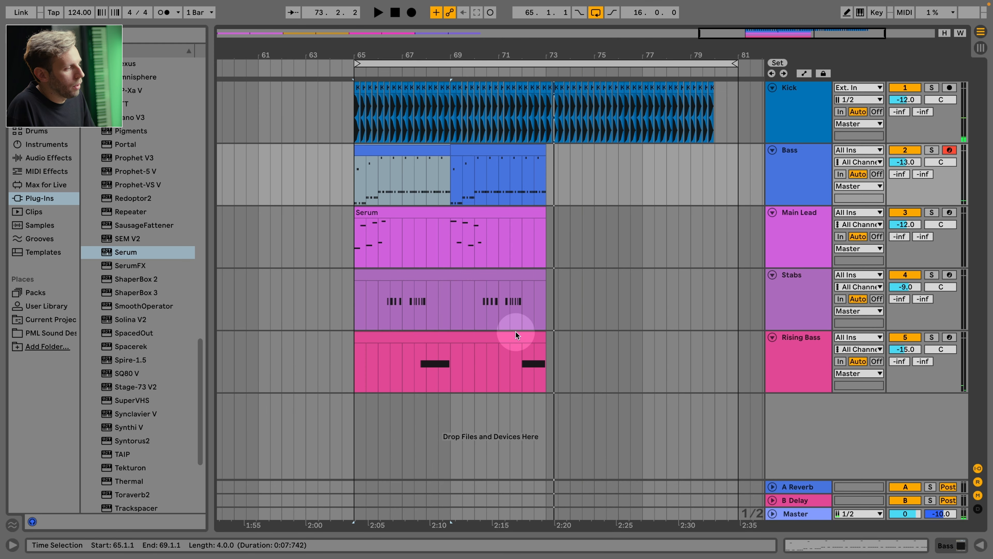
pyautogui.click(516, 337)
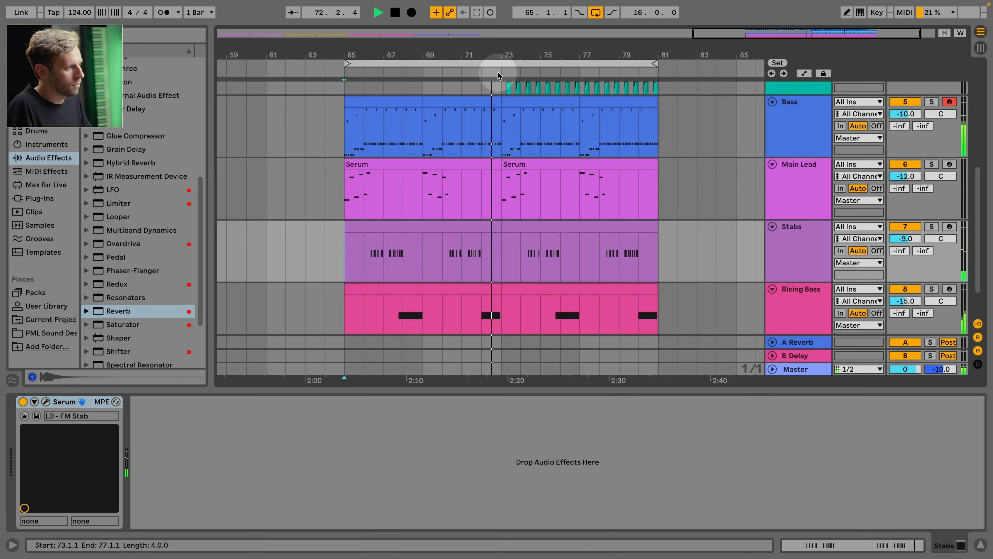
pyautogui.moveTo(526, 54); pyautogui.dragTo(533, 60)
pyautogui.scroll(5, 744, 168)
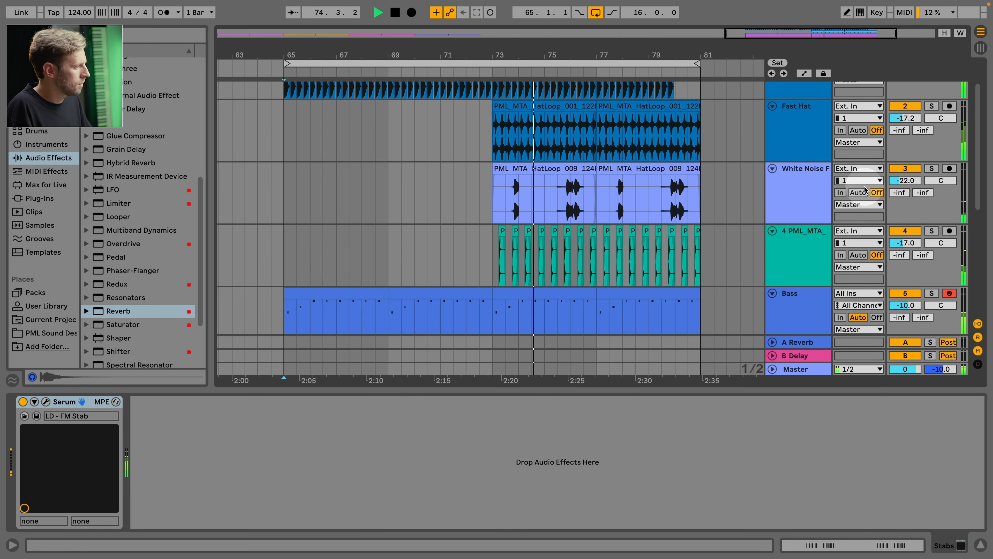
pyautogui.moveTo(905, 117); pyautogui.dragTo(905, 122)
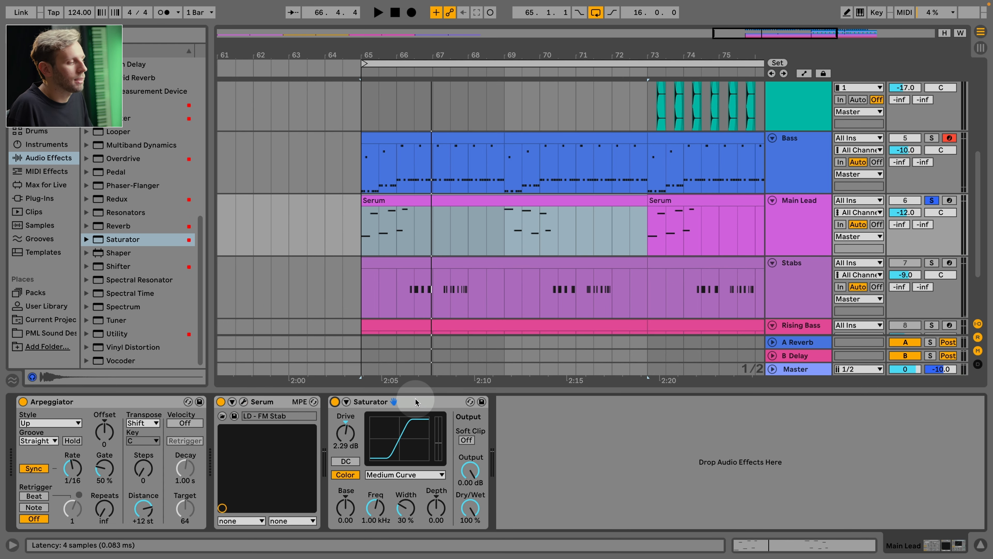
# Step: Add a Phaser-Flanger in Doubler mode after the Main Lead's Saturator and set its Dry/Wet to 21% while listening
pyautogui.click(426, 407)
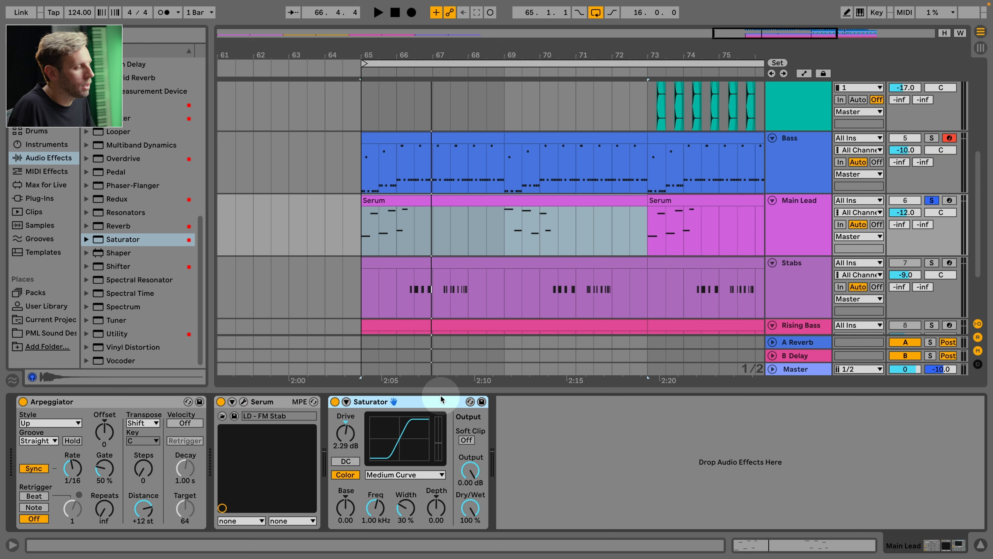
pyautogui.press('space')
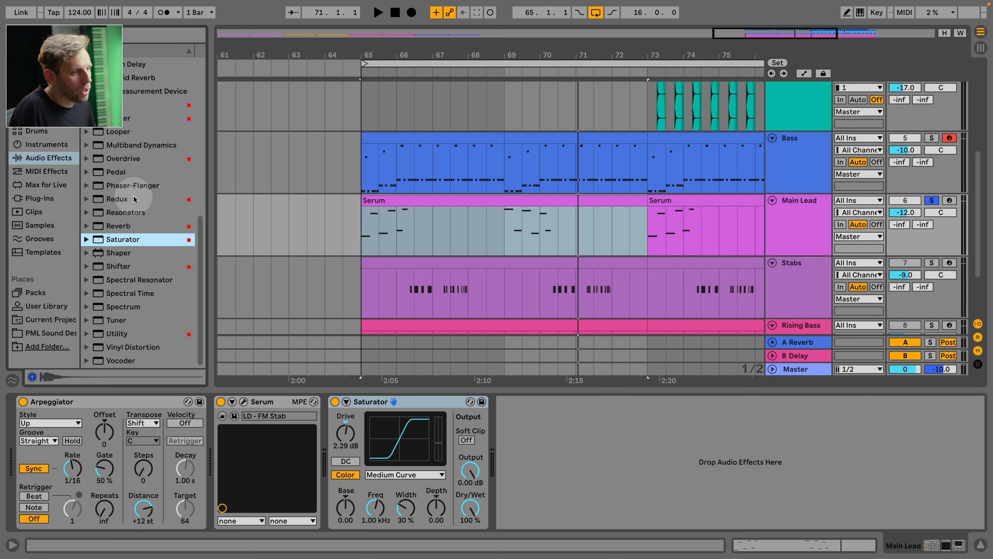
pyautogui.click(101, 187)
pyautogui.click(87, 186)
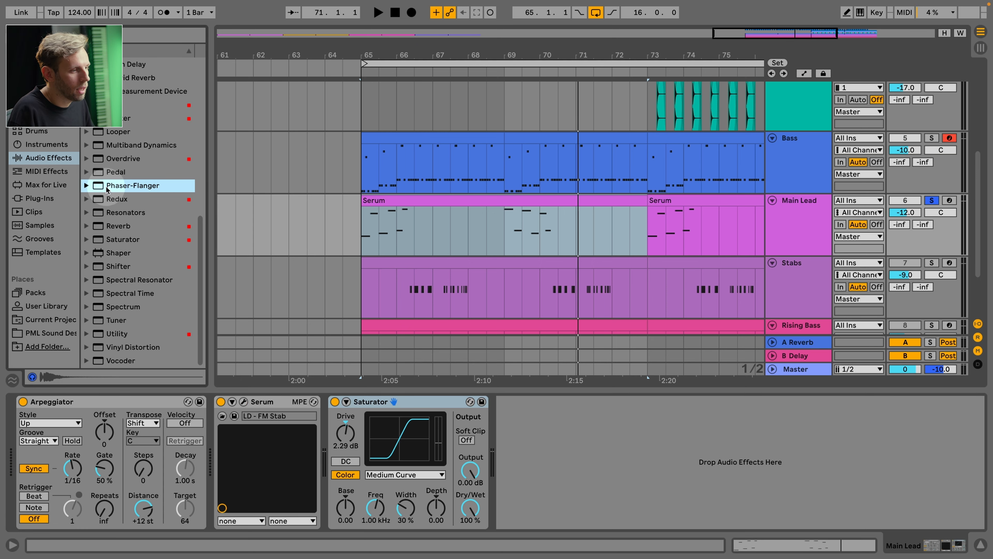
pyautogui.moveTo(96, 185); pyautogui.dragTo(601, 437)
pyautogui.click(622, 457)
pyautogui.moveTo(668, 509); pyautogui.dragTo(669, 548)
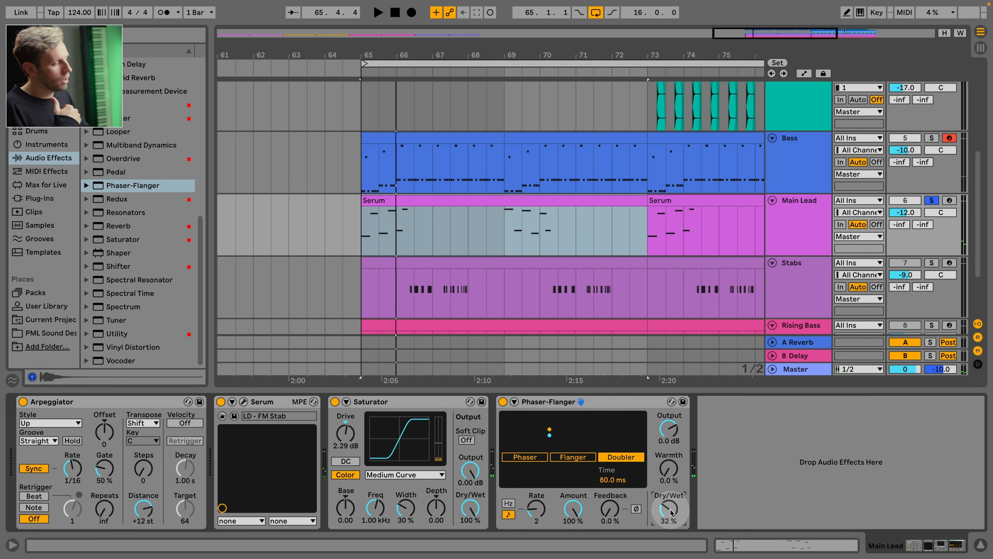
pyautogui.press('space')
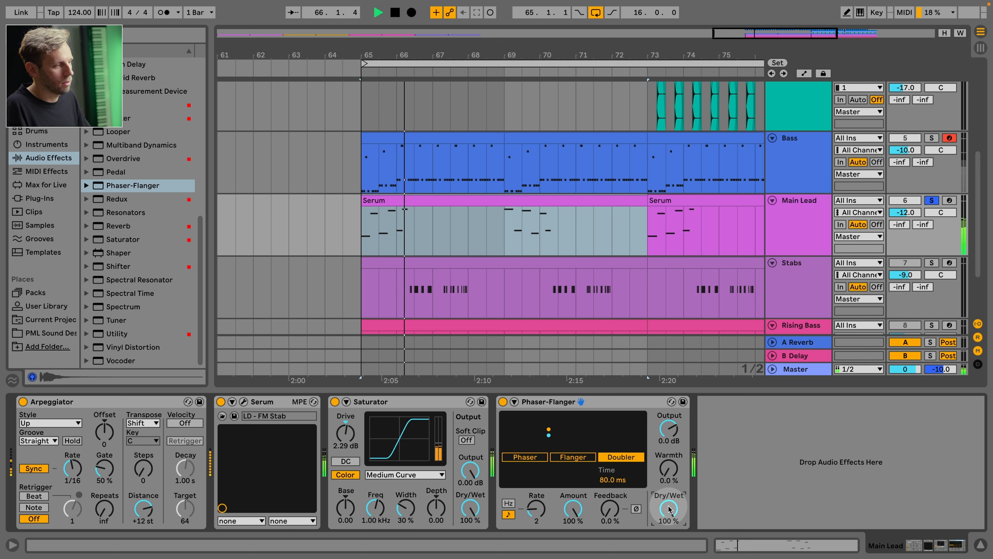
pyautogui.press('space')
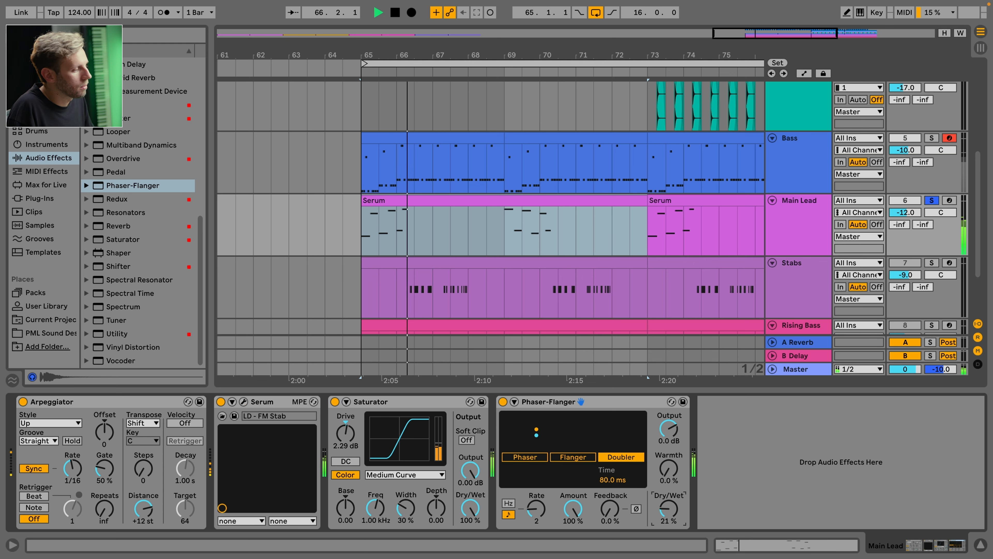
# Step: Load a Spectral Resonator on the Stabs track and display its device controls
pyautogui.click(822, 279)
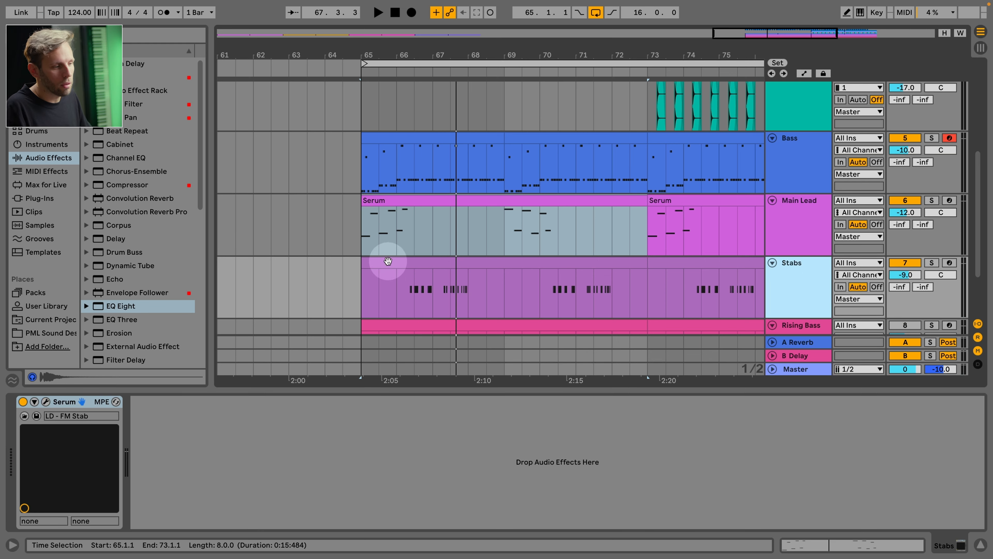
pyautogui.scroll(-8, 183, 261)
pyautogui.moveTo(100, 279); pyautogui.dragTo(415, 294)
pyautogui.doubleClick(432, 264)
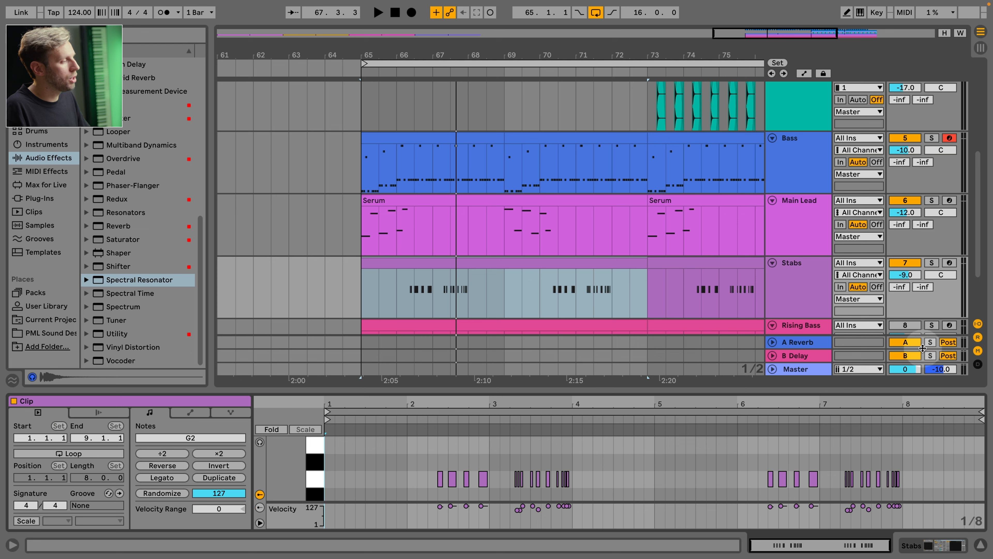
pyautogui.click(809, 293)
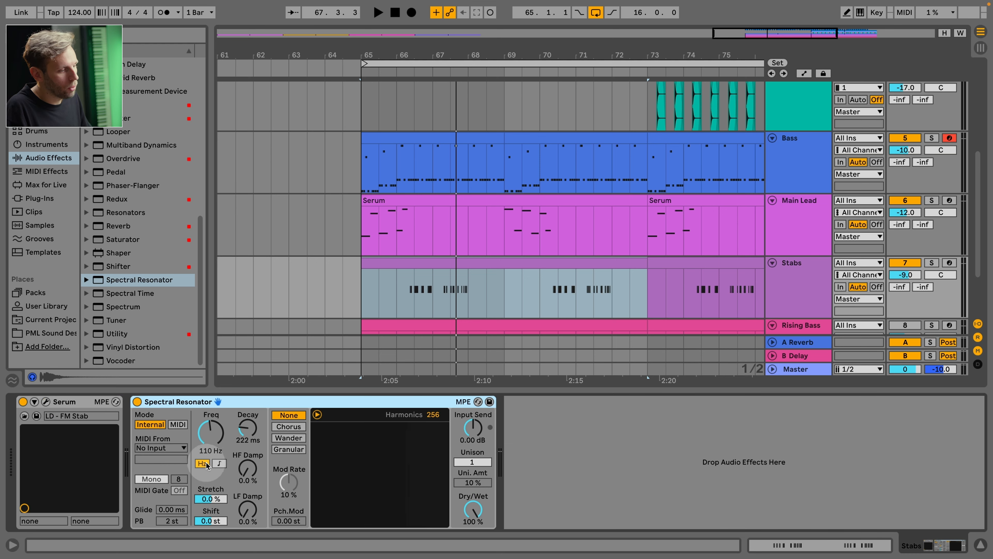
# Step: Switch the Spectral Resonator's frequency to note mode and tune it to G0 while playing the soloed Stabs
pyautogui.click(219, 463)
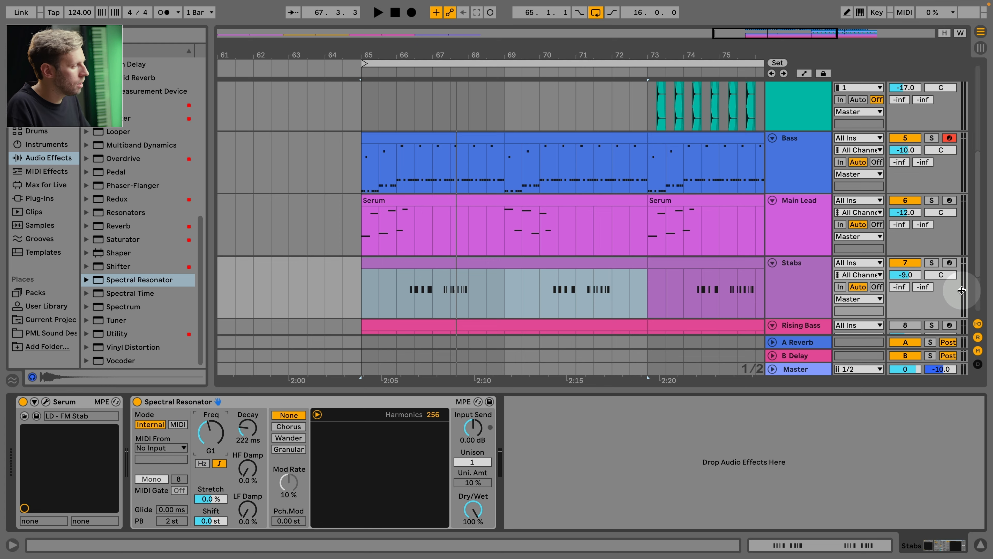
pyautogui.click(933, 262)
pyautogui.click(406, 301)
pyautogui.press('space')
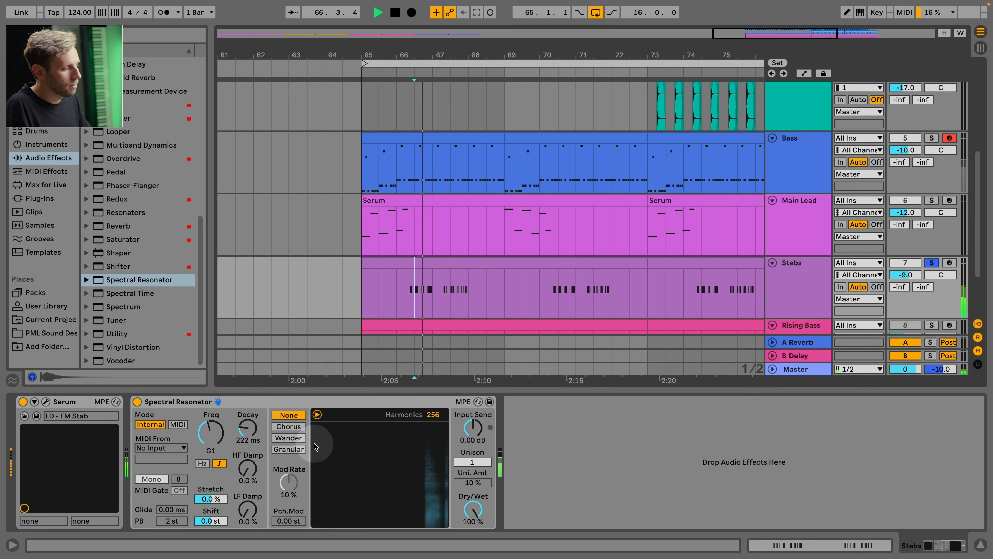
pyautogui.moveTo(223, 436); pyautogui.dragTo(224, 454)
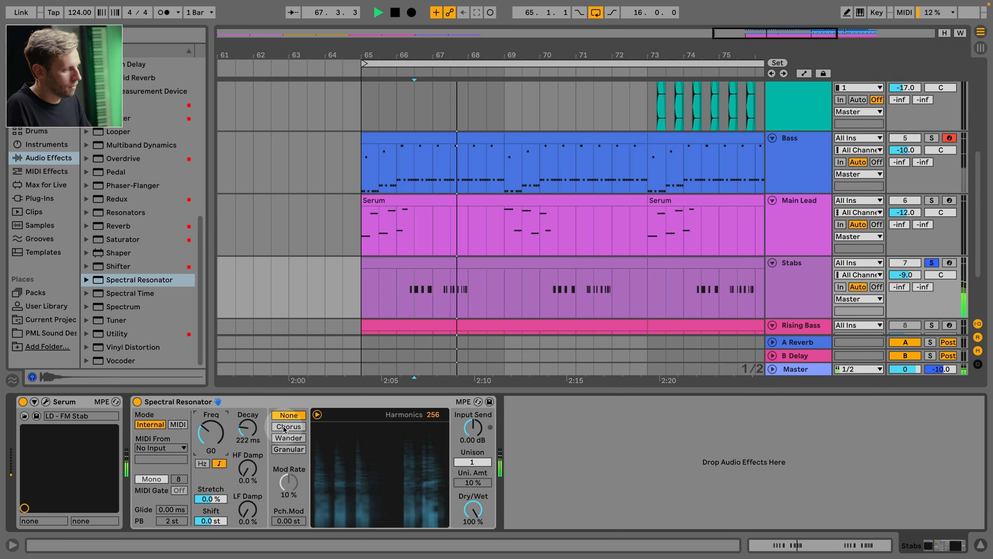
# Step: Set the Spectral Resonator's Dry/Wet to 46% and its decay to 14.3 ms, and play the result
pyautogui.moveTo(476, 517); pyautogui.dragTo(476, 552)
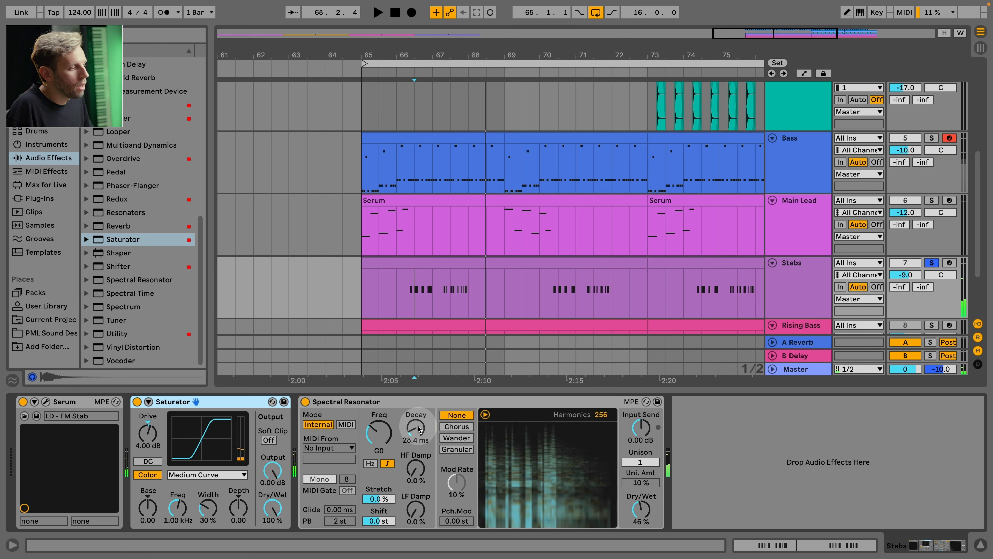
pyautogui.click(420, 427)
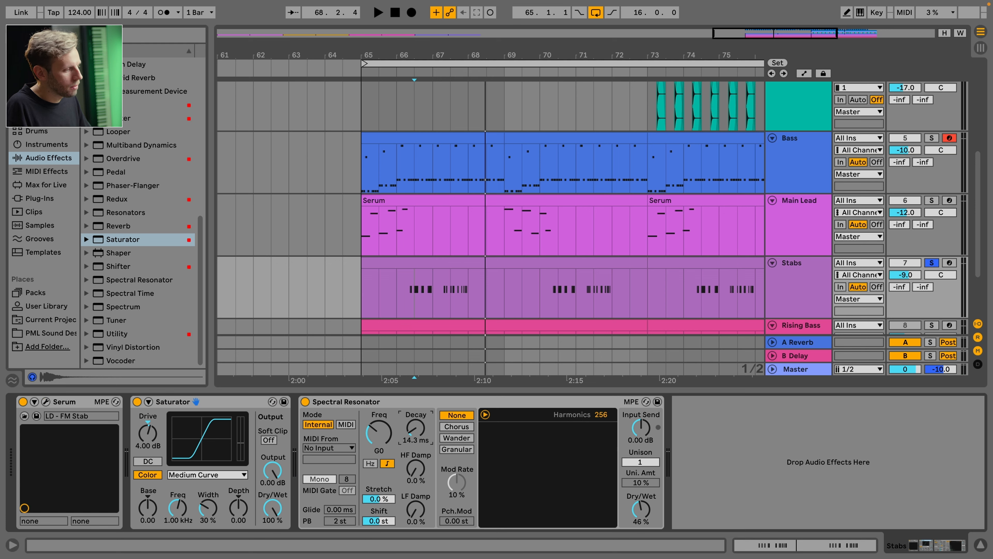
pyautogui.press('a')
pyautogui.press('space')
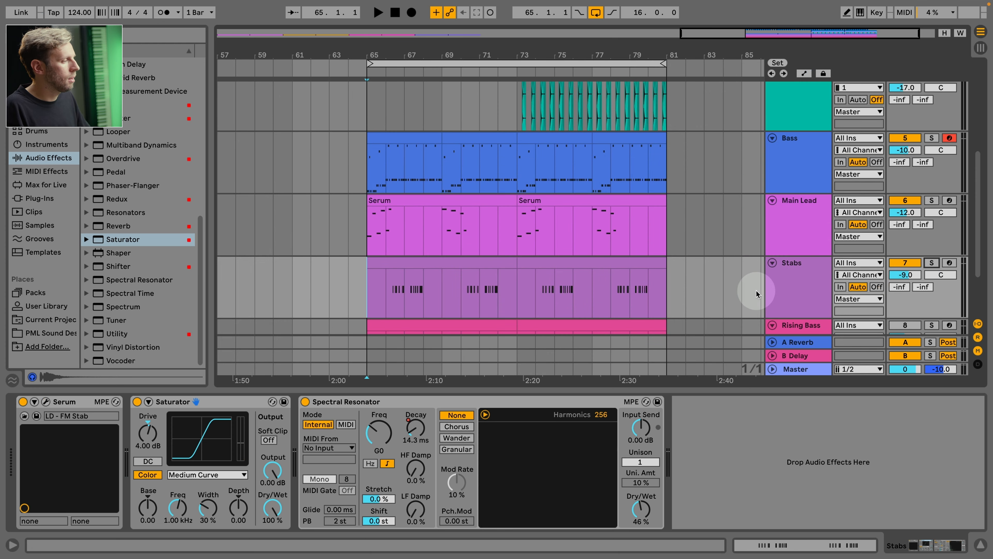
# Step: Show the Rising Bass track's devices and play the arrangement from bar 65
pyautogui.scroll(-3, 587, 280)
pyautogui.click(790, 253)
pyautogui.scroll(-3, 791, 254)
pyautogui.click(797, 260)
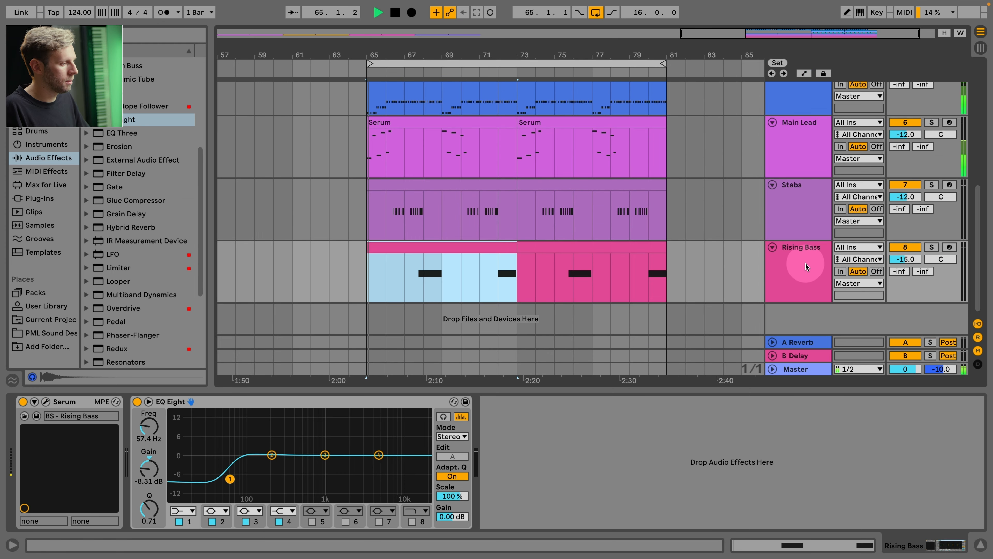
pyautogui.press('space')
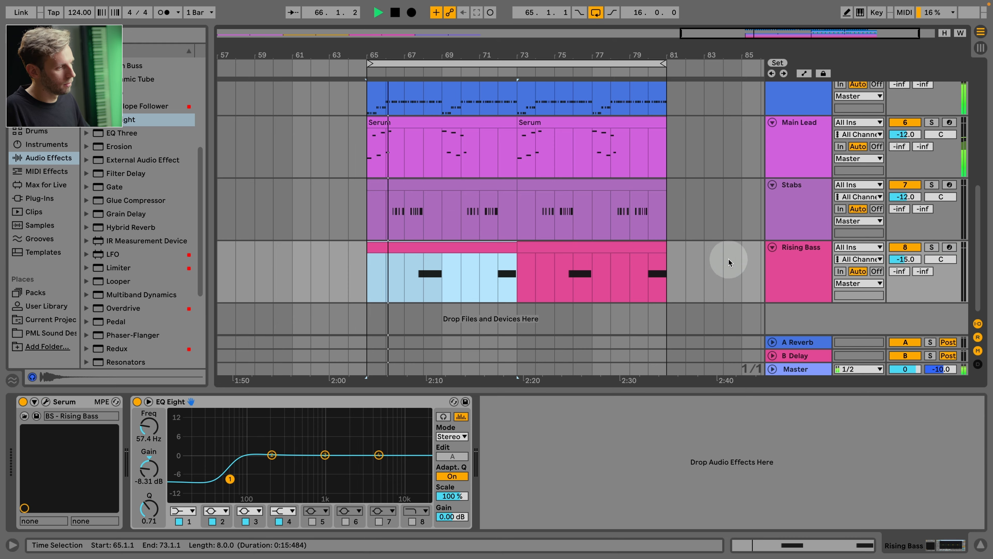